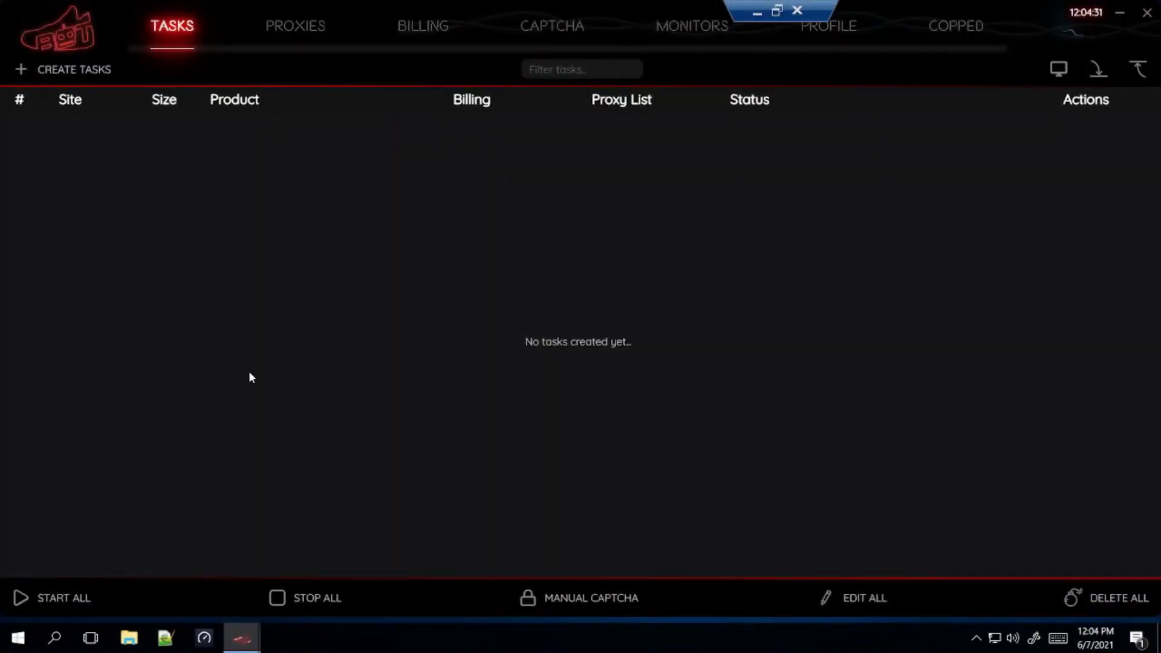
Start a new task with site Footlocker (searched as 'footloc') and mode Smooth, ready for the SKU
click(96, 69)
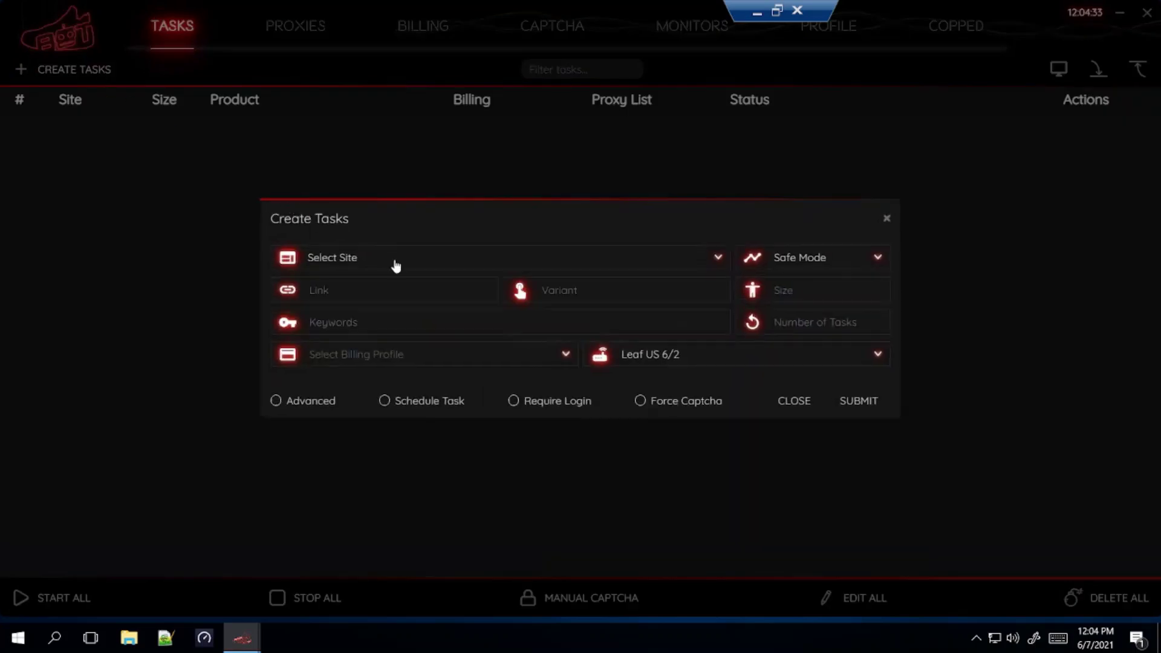
click(396, 266)
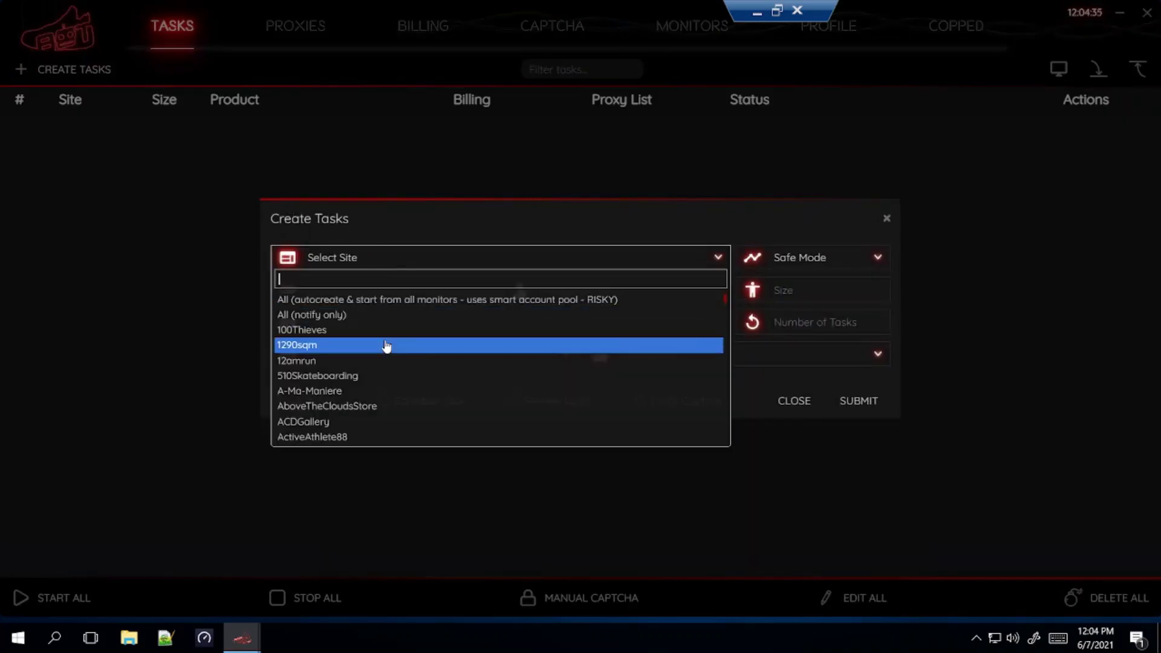
text(footloc)
key(Return)
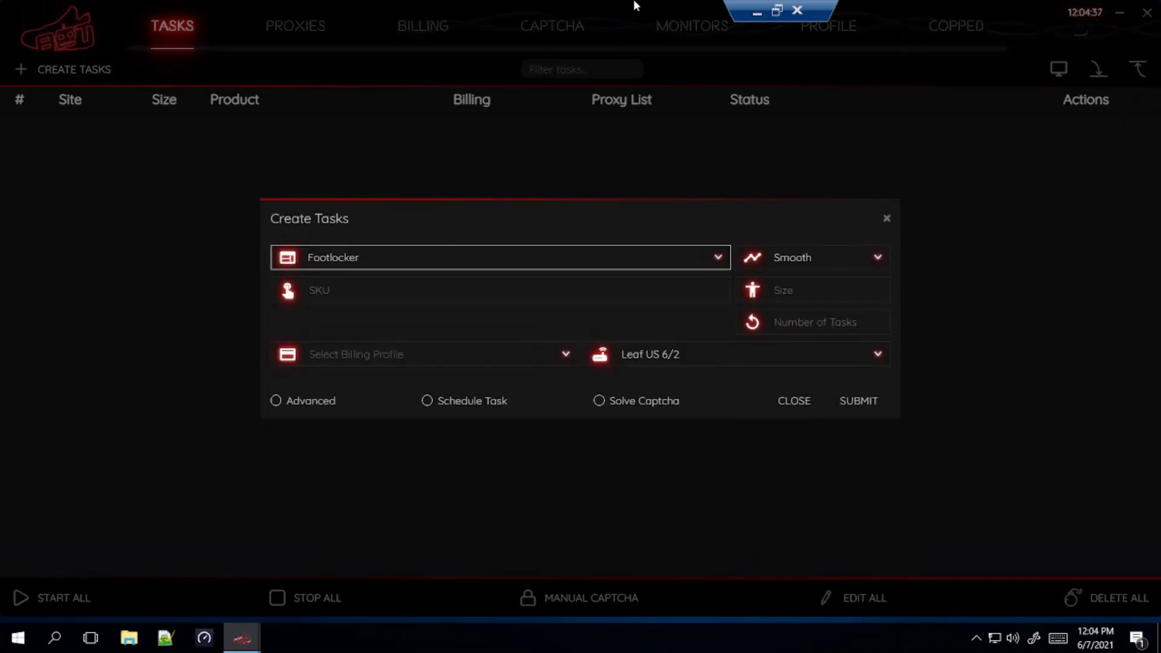
click(853, 249)
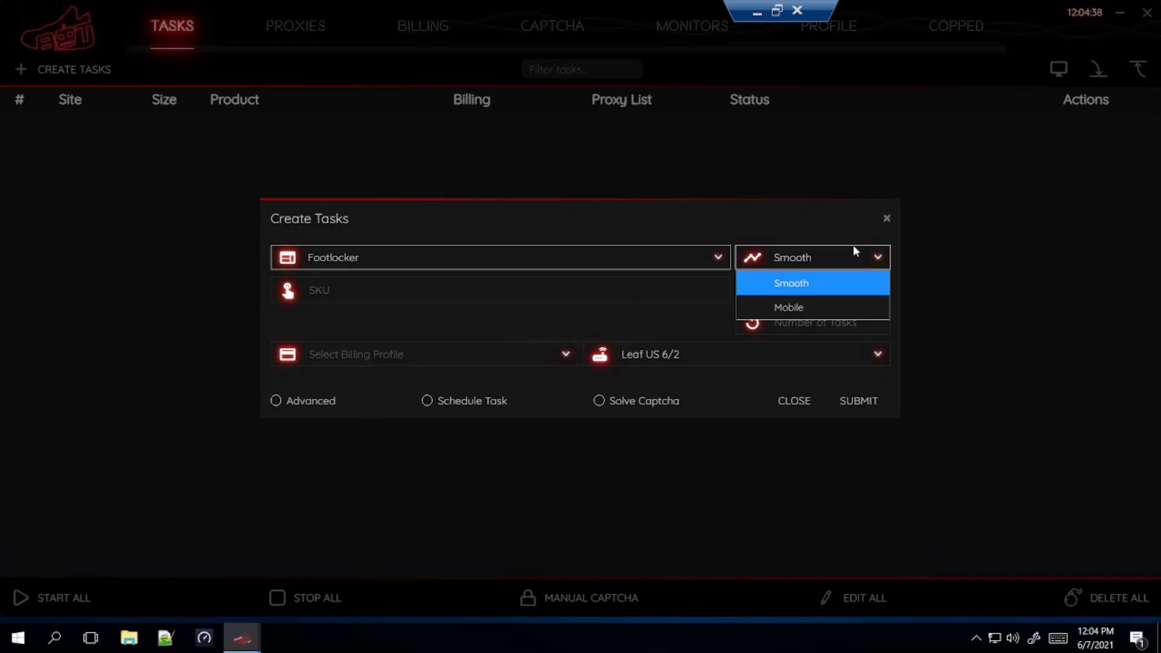
click(792, 290)
click(514, 288)
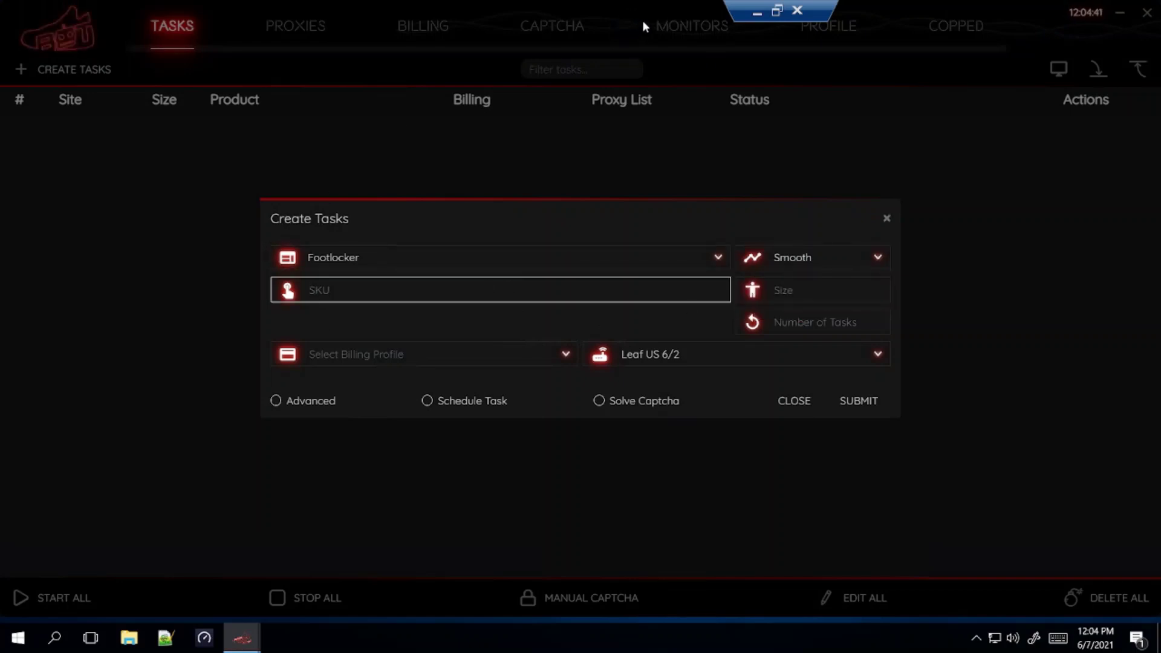
In Chrome, go to the Foot Locker release calendar and open the Nike Dunk Low in a new tab
click(757, 12)
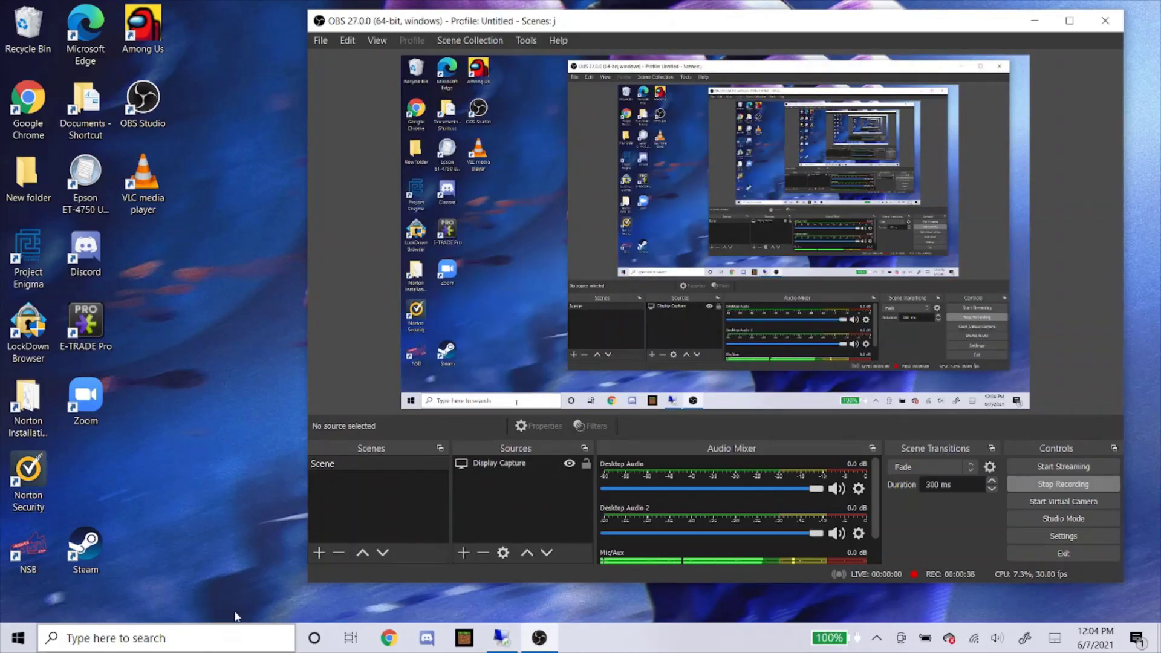
click(389, 638)
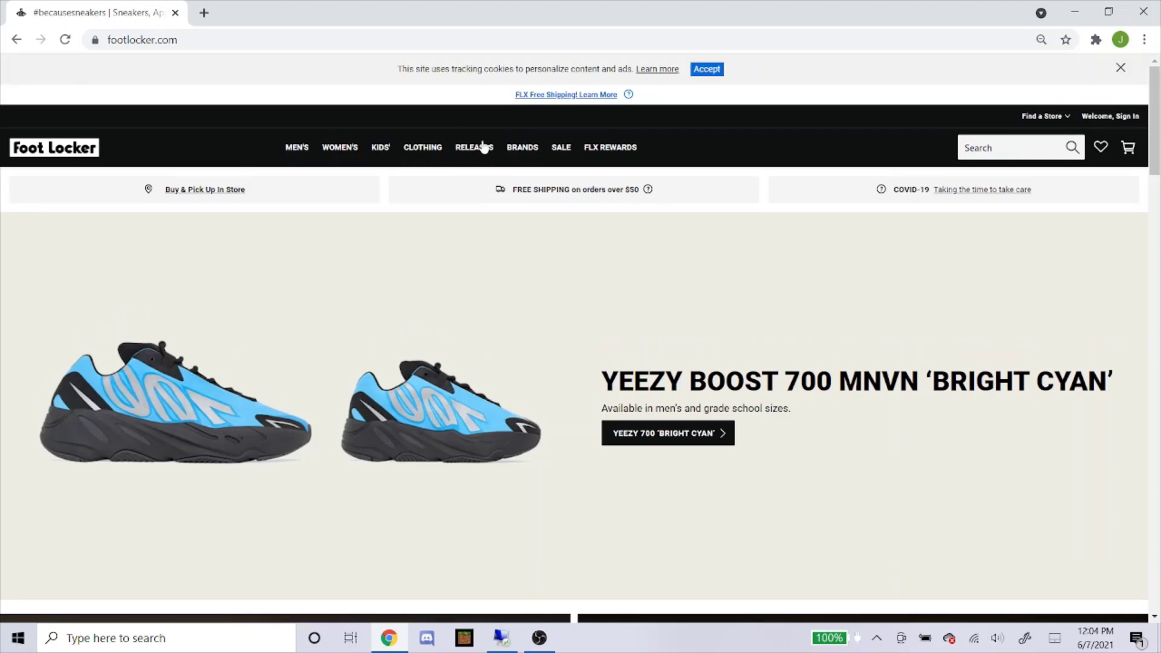
click(477, 147)
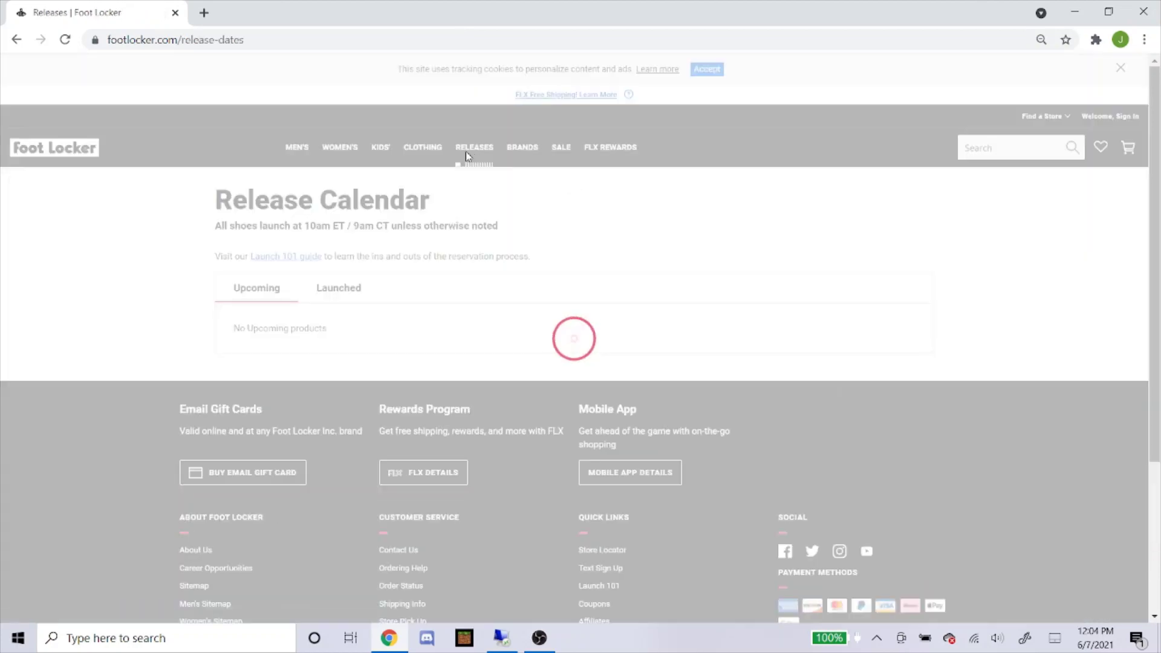
scroll(155, 300, down, 4)
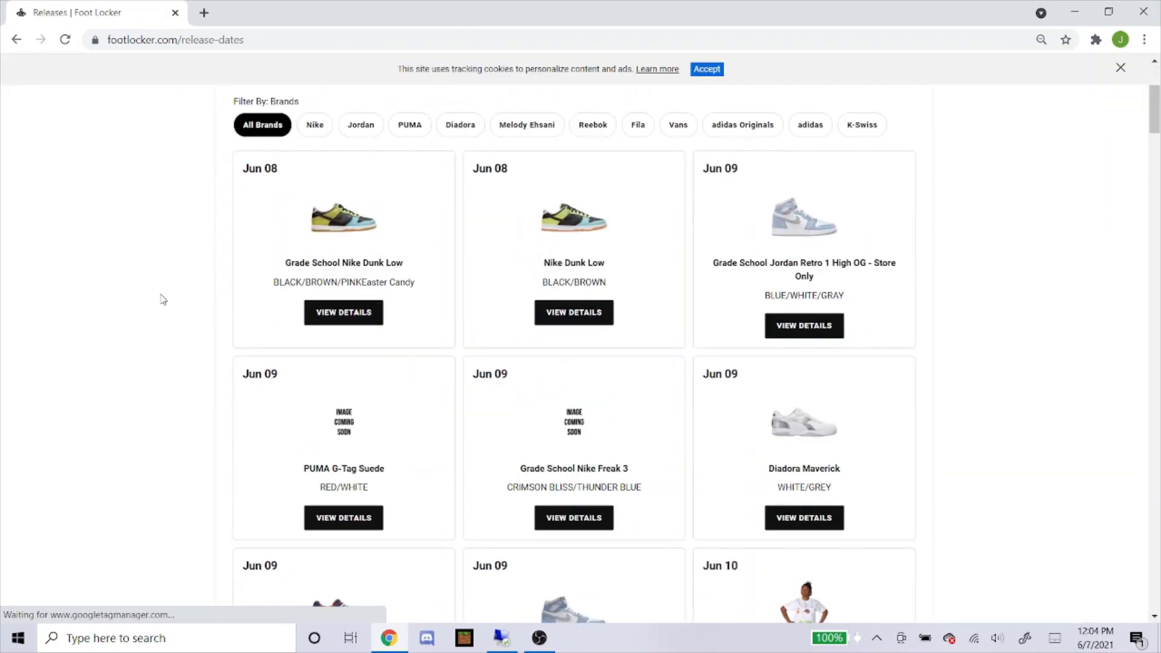
right_click(585, 231)
click(611, 238)
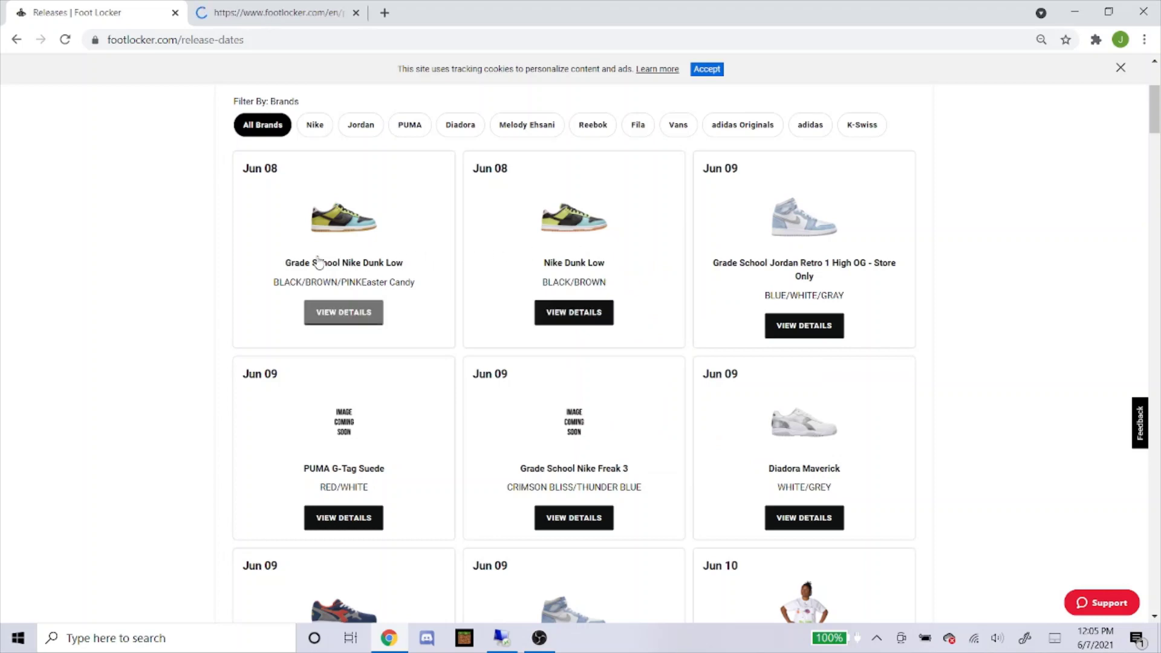
On the Nike Dunk Low page, pick size 07.5 and copy product number D0952001
click(292, 11)
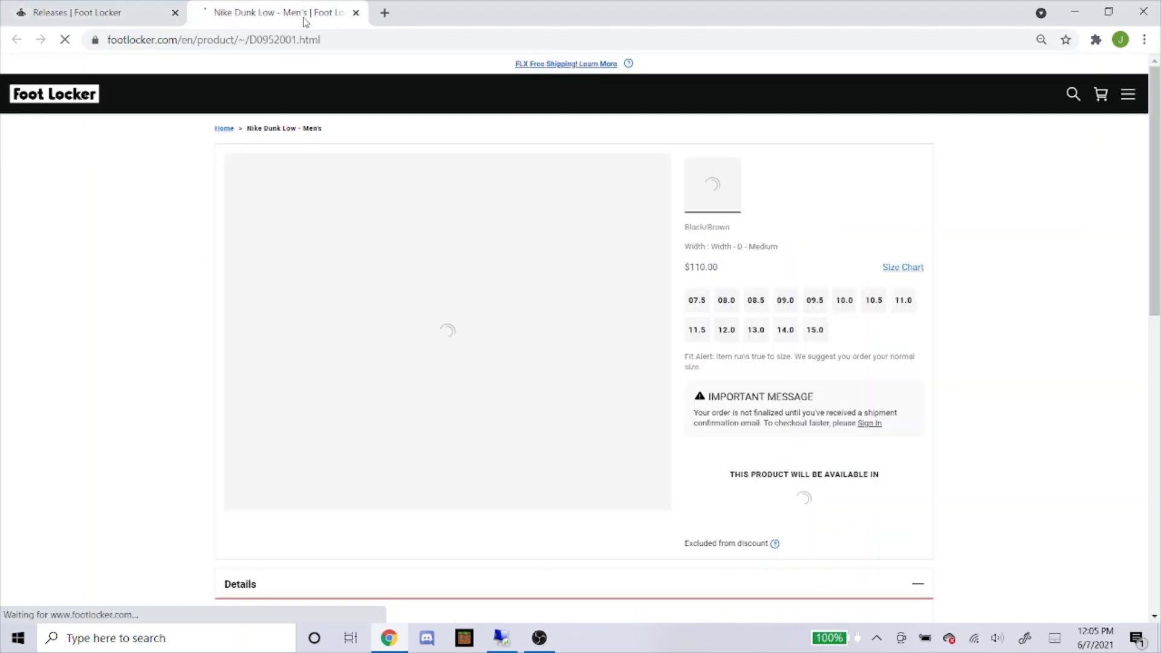
click(67, 12)
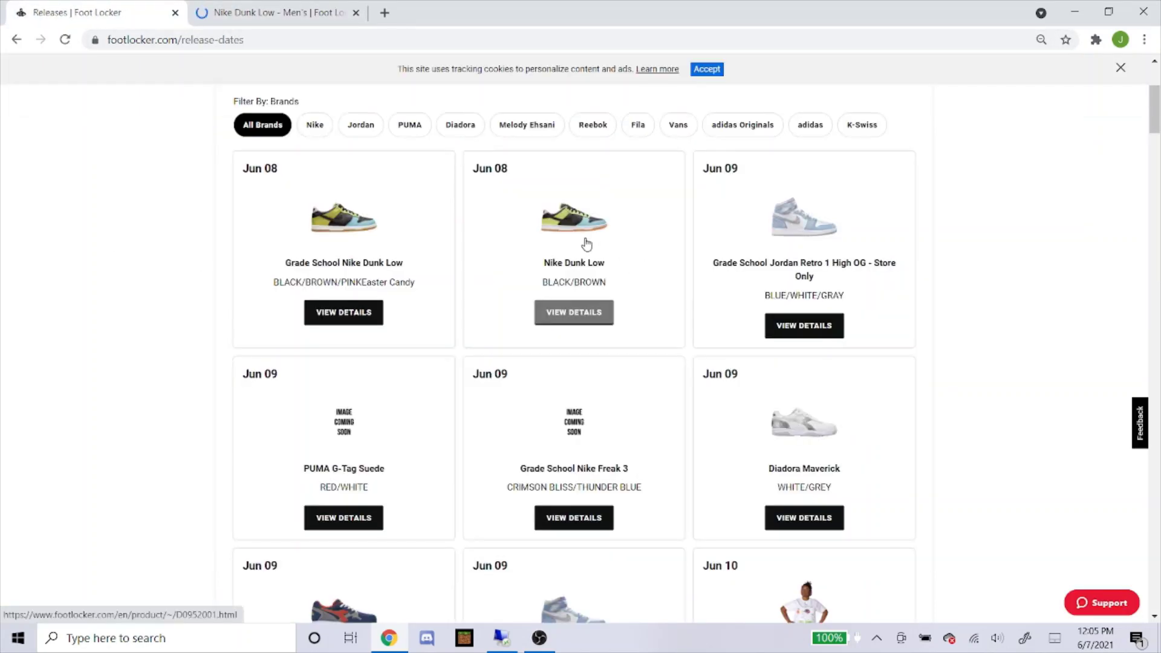
click(291, 11)
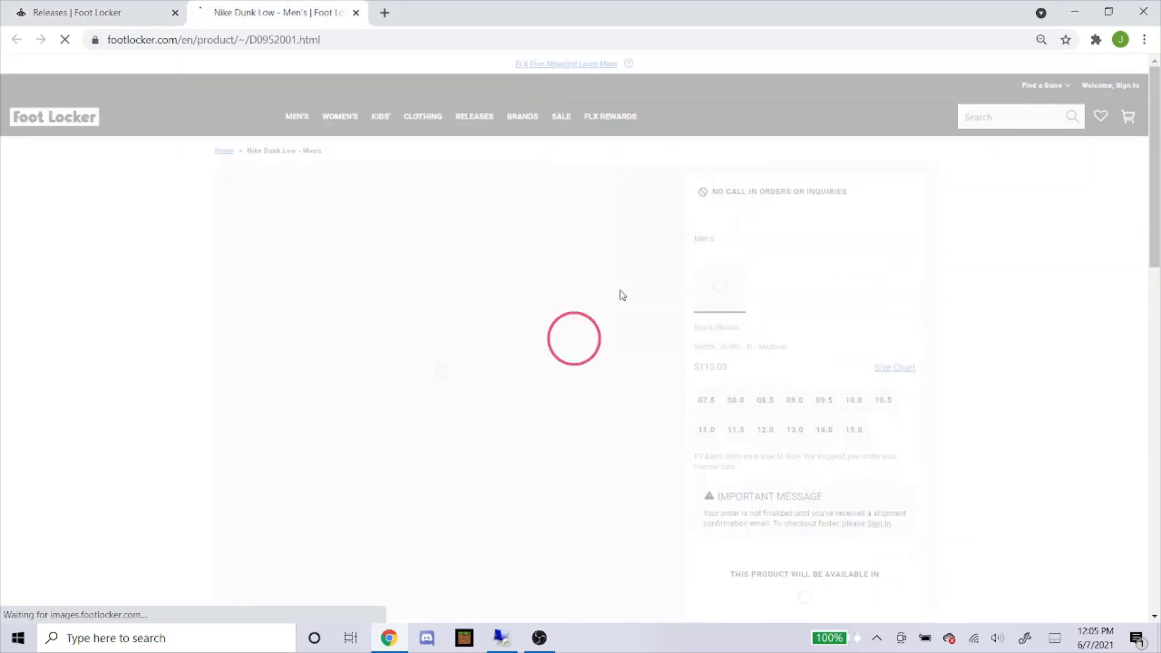
scroll(286, 358, down, 3)
click(711, 295)
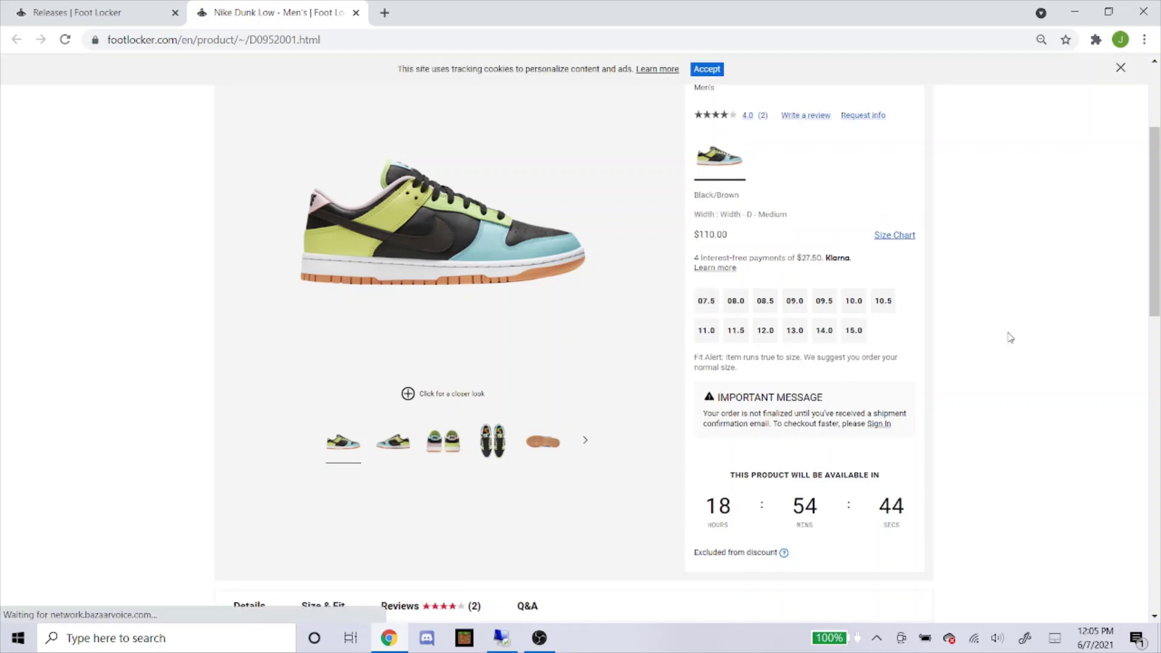
scroll(968, 331, down, 5)
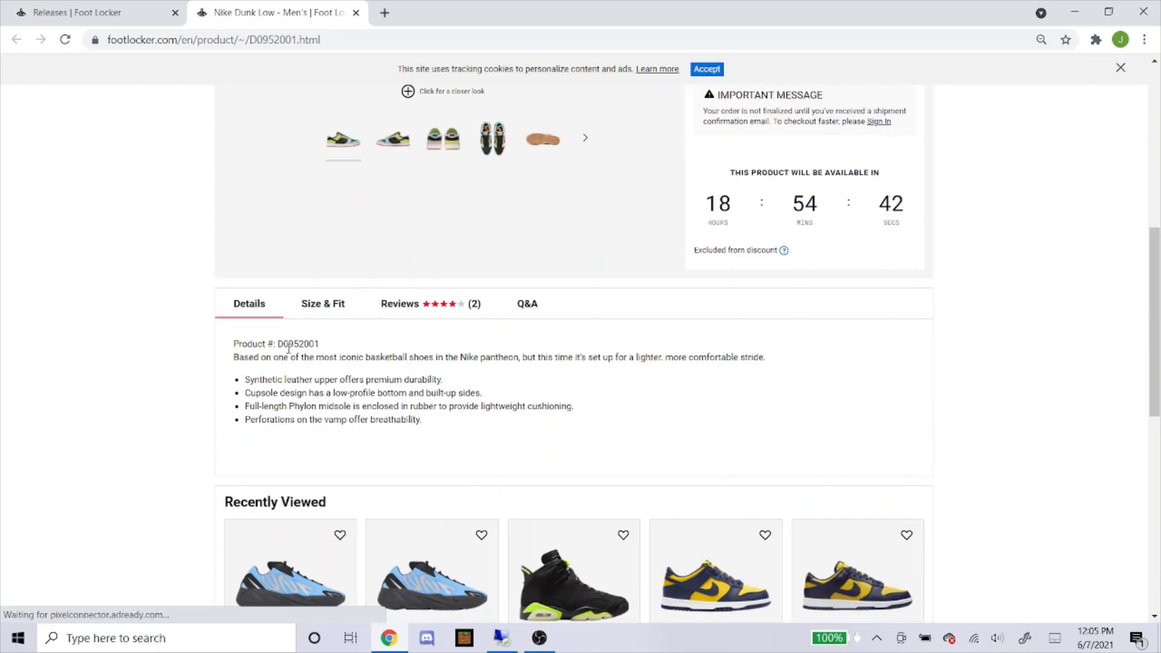
double_click(300, 342)
key(ctrl+c)
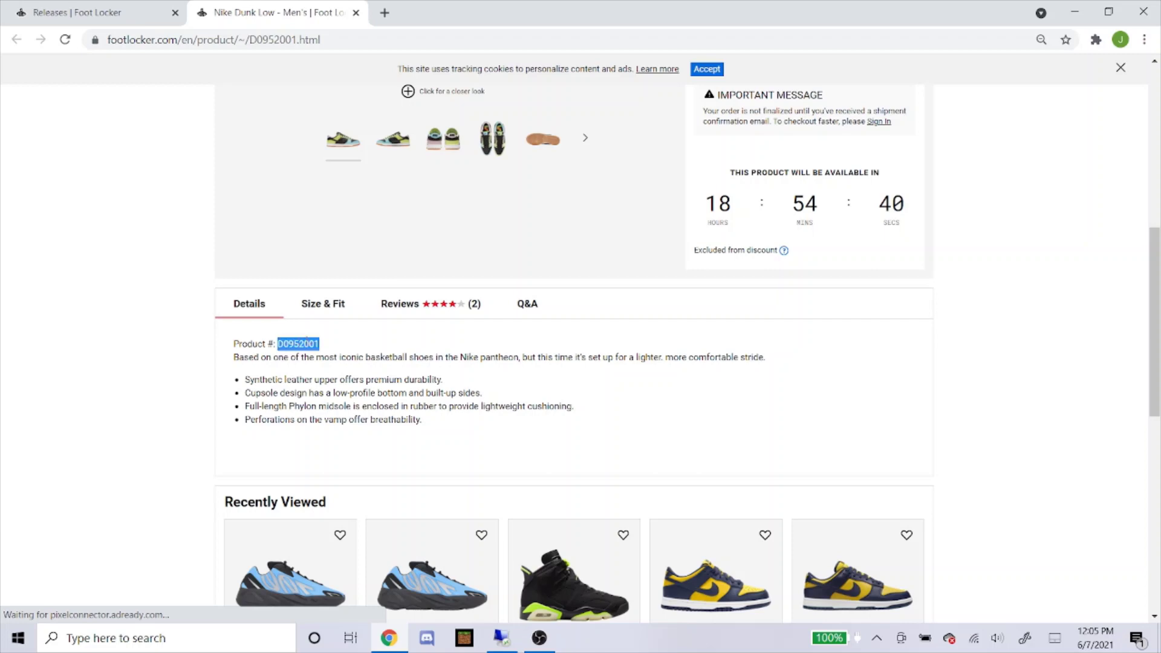
right_click(313, 348)
click(326, 355)
Paste D0952001 as the SKU, then type and clear the size list 9.5, 10, 10.5, 11
click(505, 643)
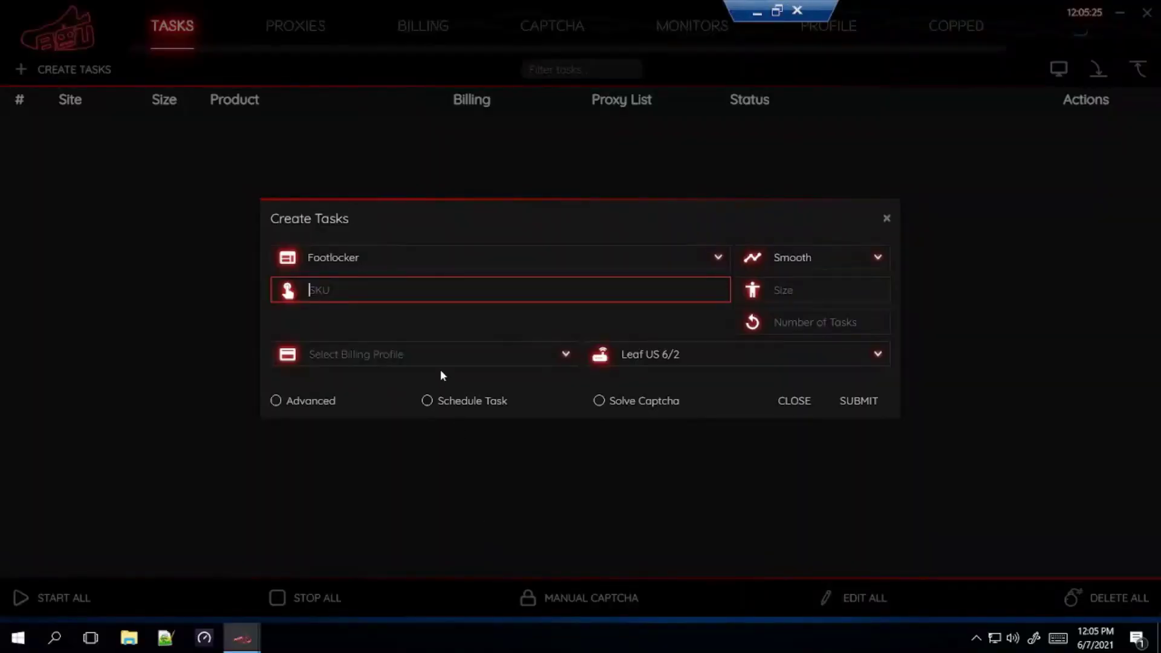
right_click(416, 293)
click(433, 321)
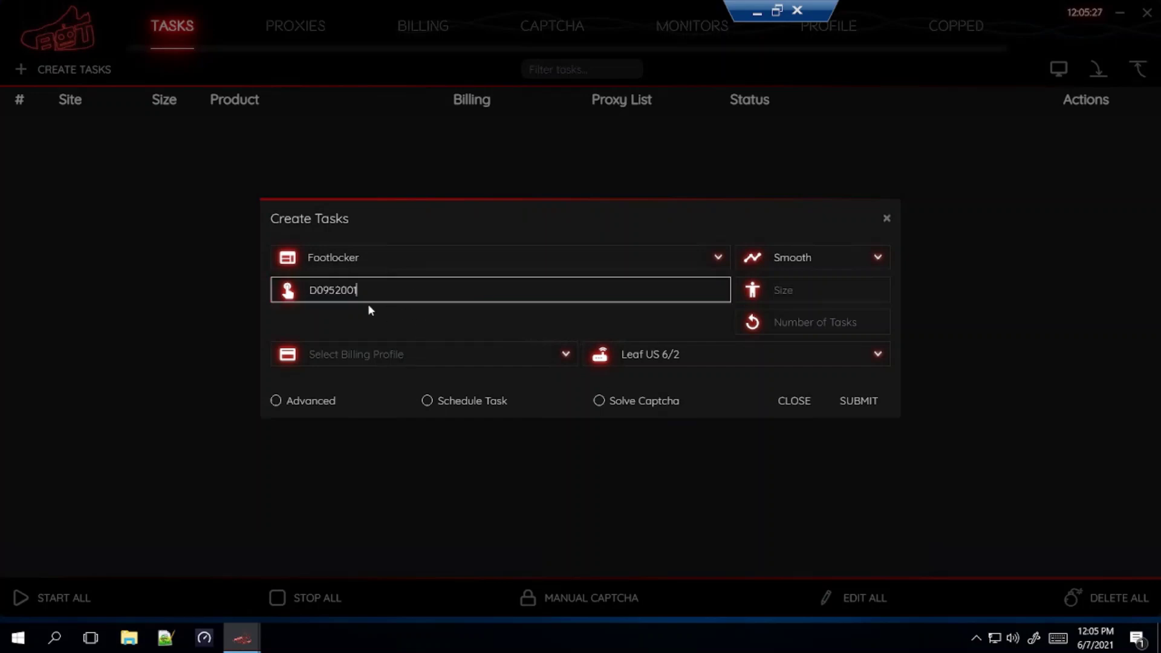
click(856, 284)
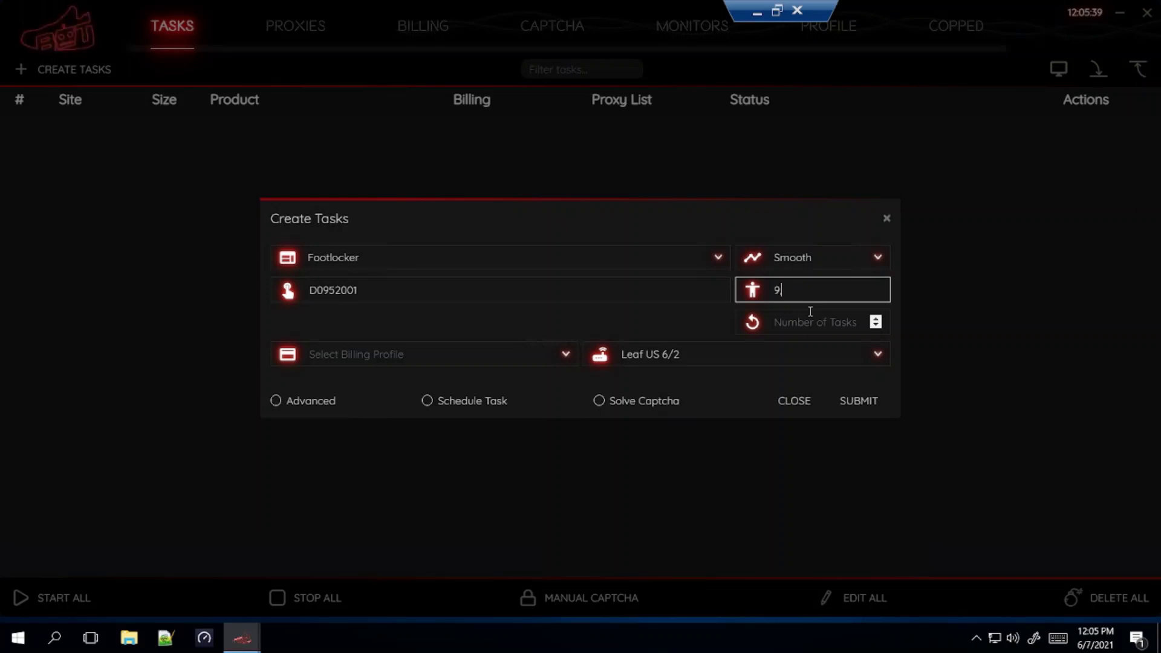
text(,9.5,10,10.5,11)
key(ctrl+a)
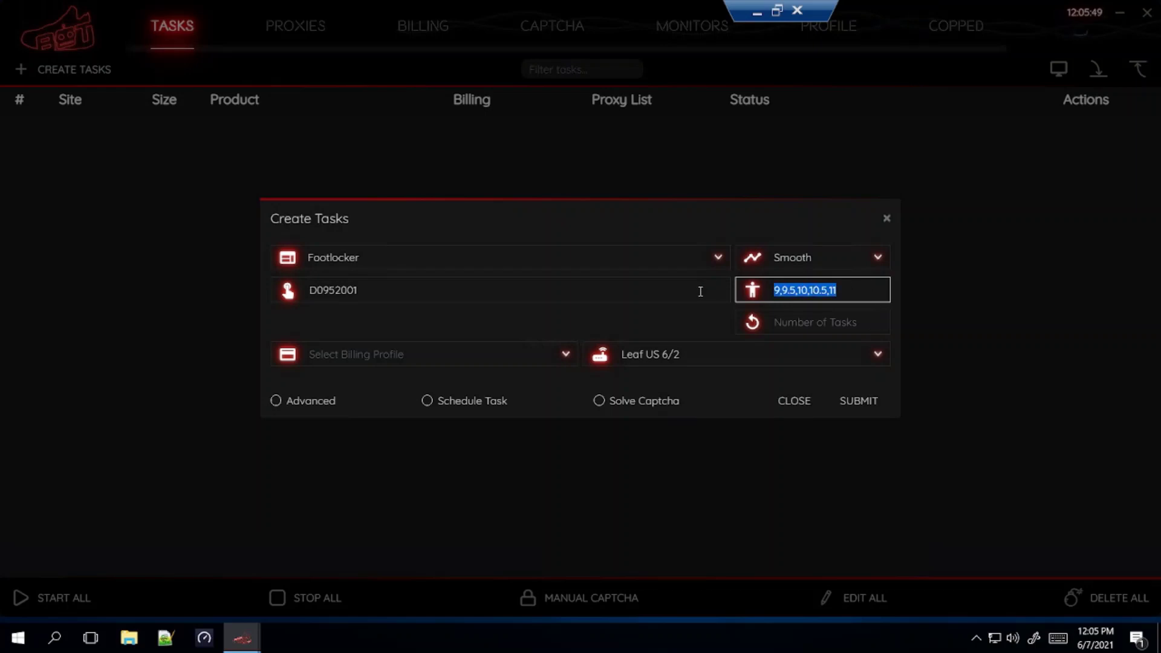
key(BackSpace)
Try size codes FA and LA while checking size 09.5 on the Foot Locker page
key(Caps_Lock)
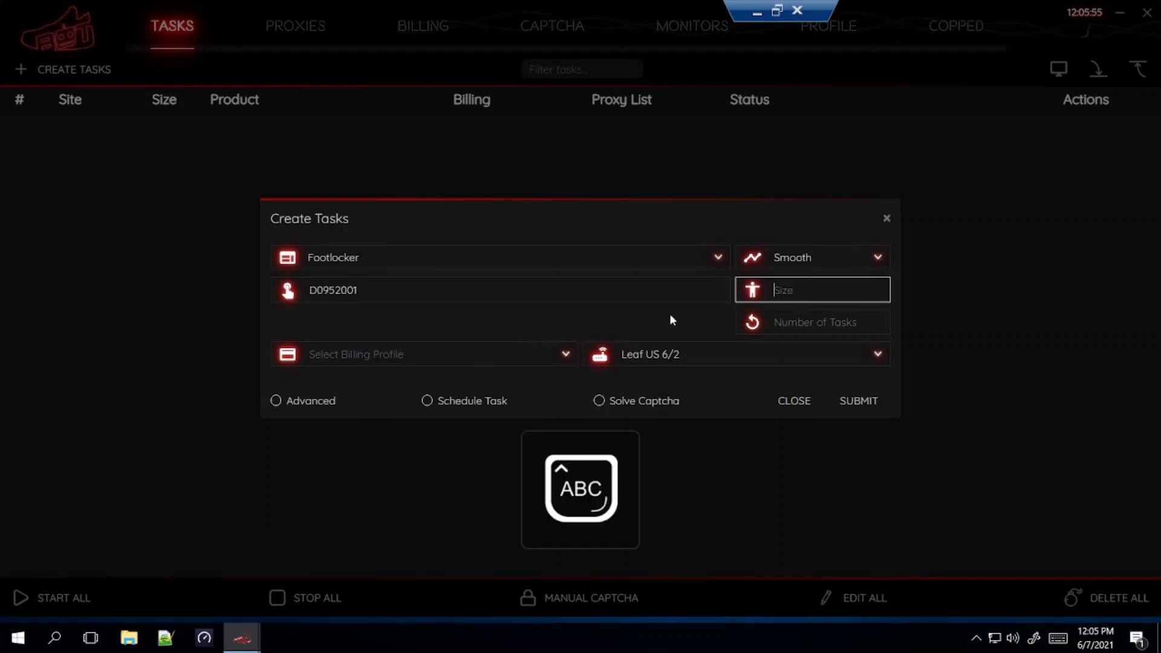
text(FA)
key(Caps_Lock)
click(757, 12)
scroll(628, 326, up, 3)
scroll(707, 257, up, 1)
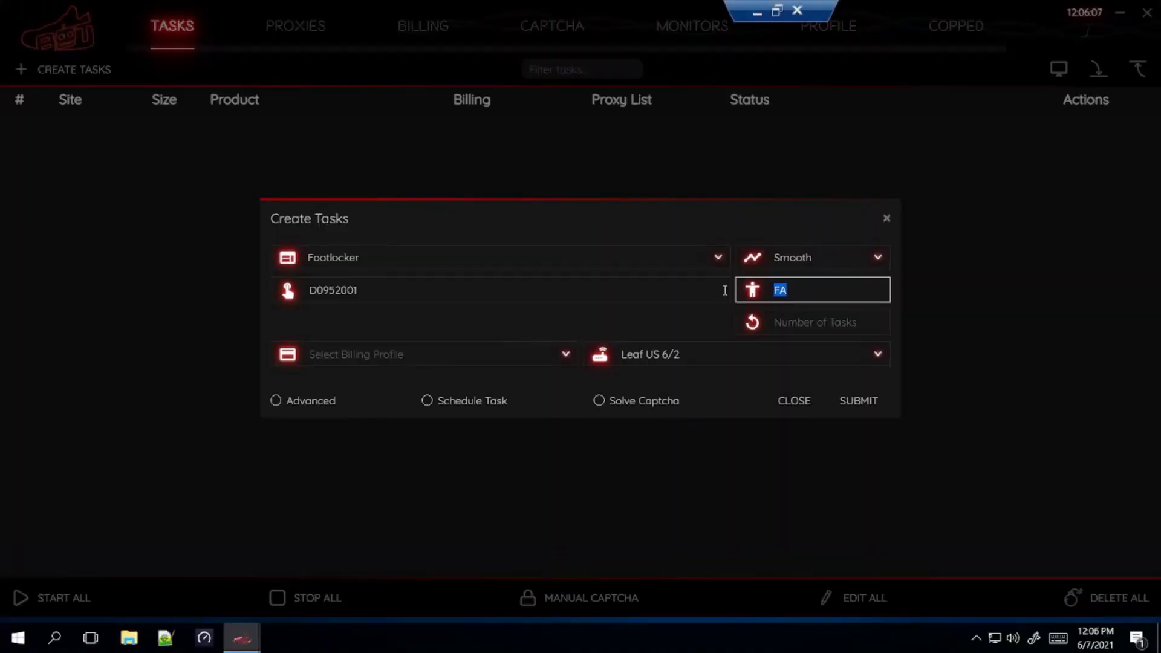
key(Caps_Lock)
text(LA)
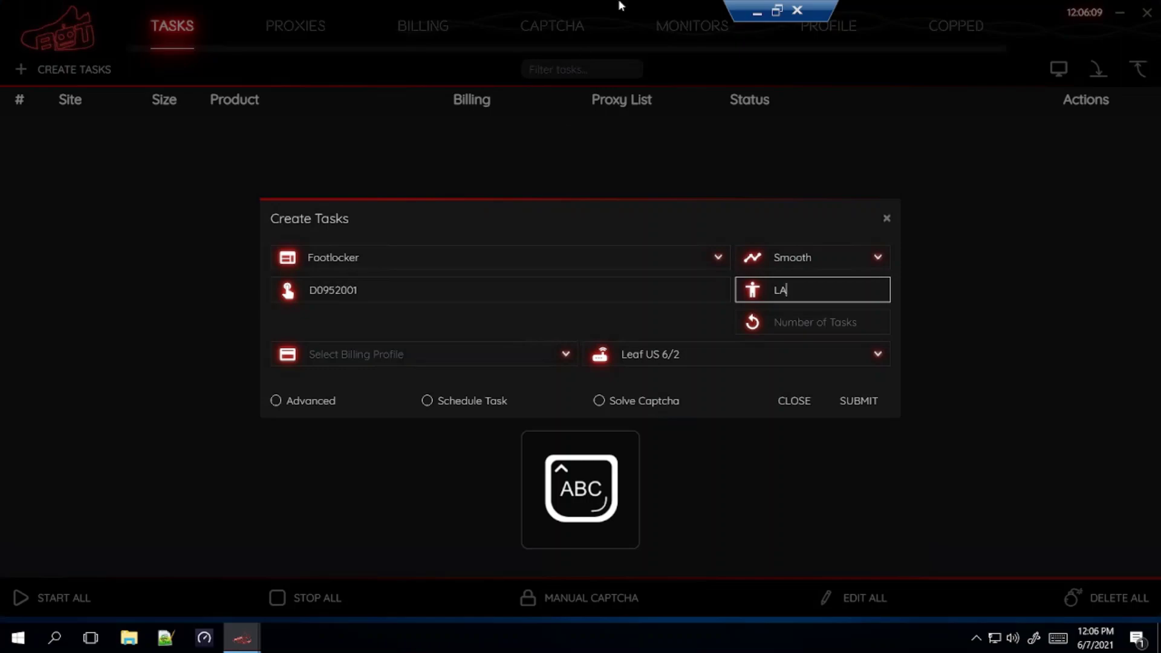
click(757, 12)
click(824, 301)
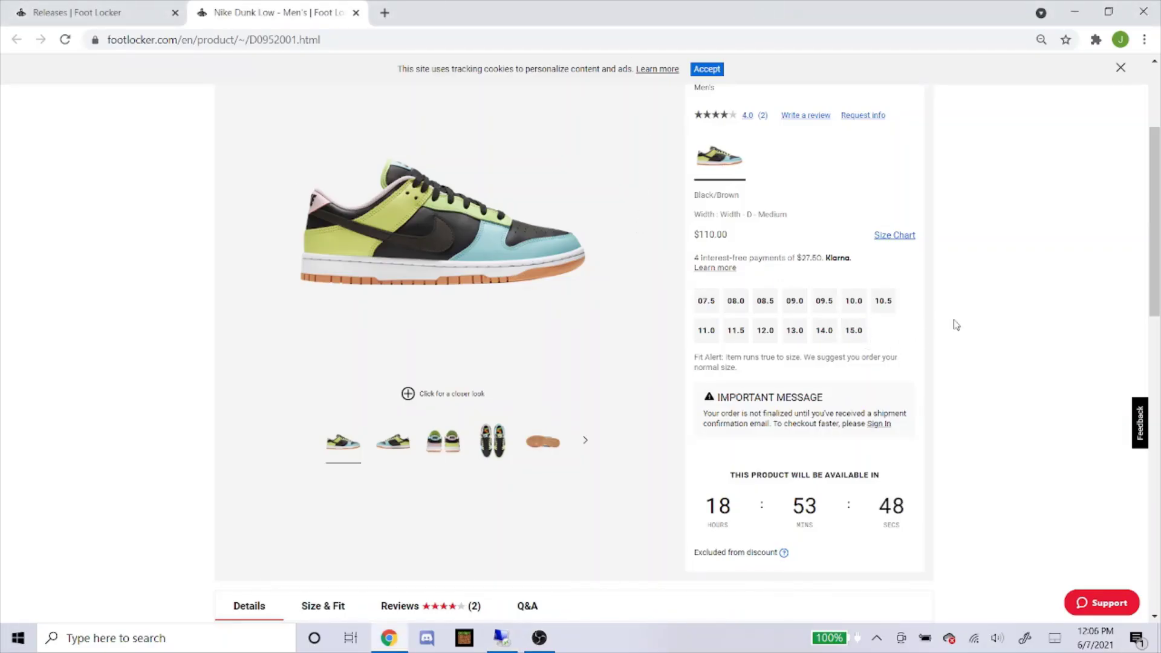
Clear the Size field completely so no size is specified
click(501, 638)
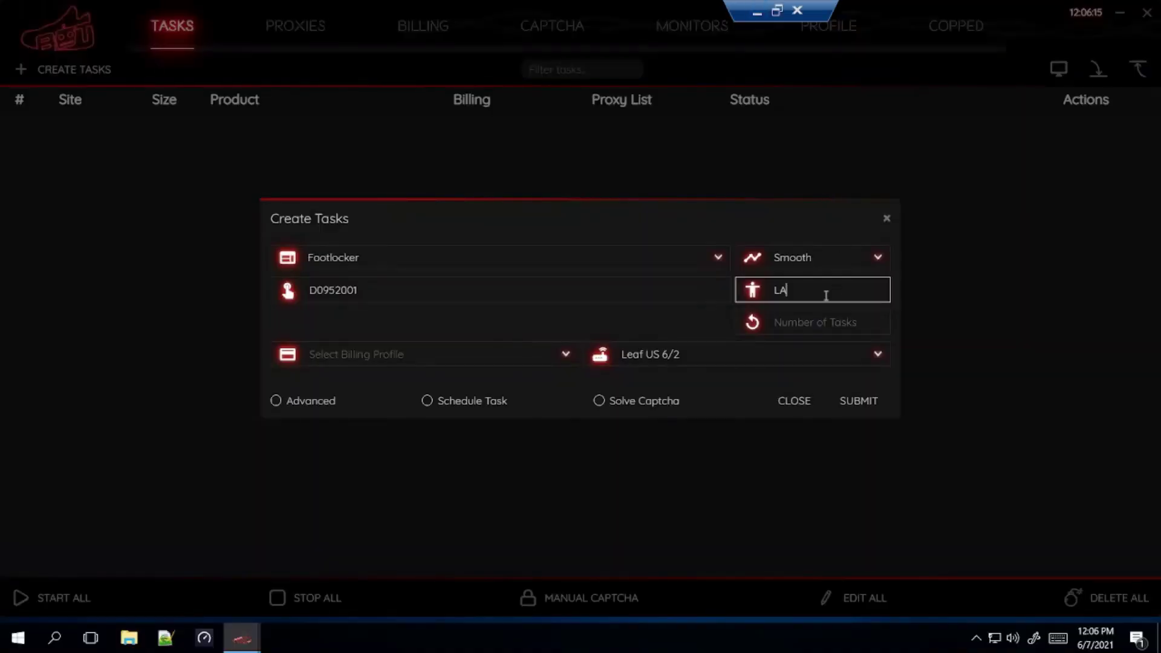
key(ctrl+a)
key(BackSpace)
key(Caps_Lock)
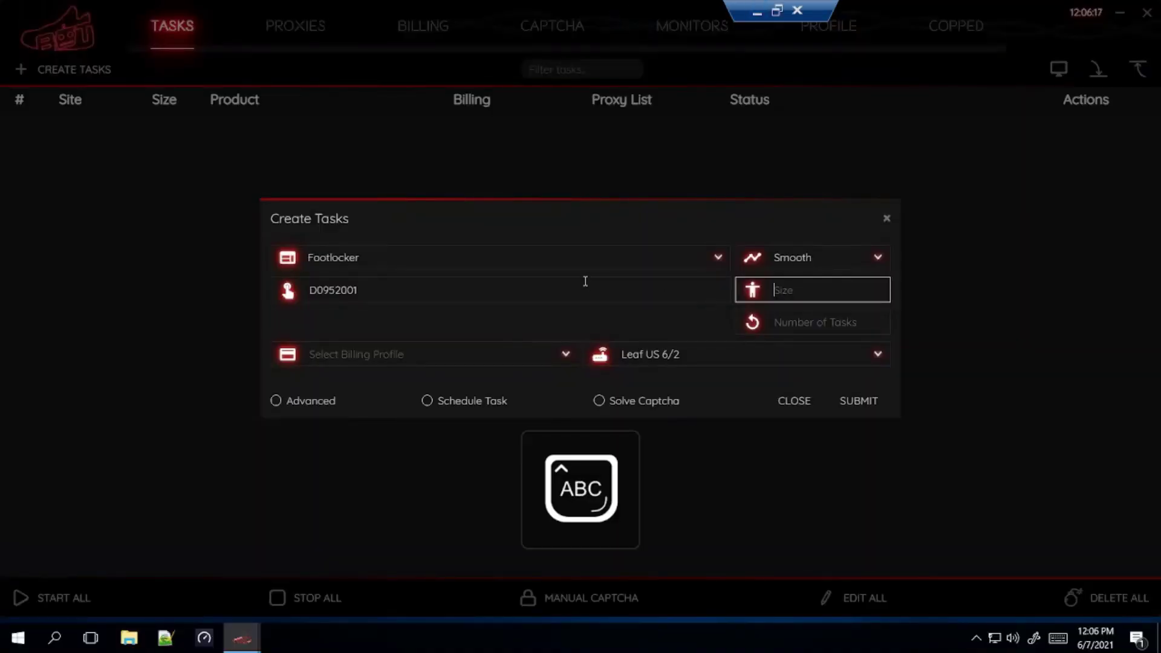
text(RA)
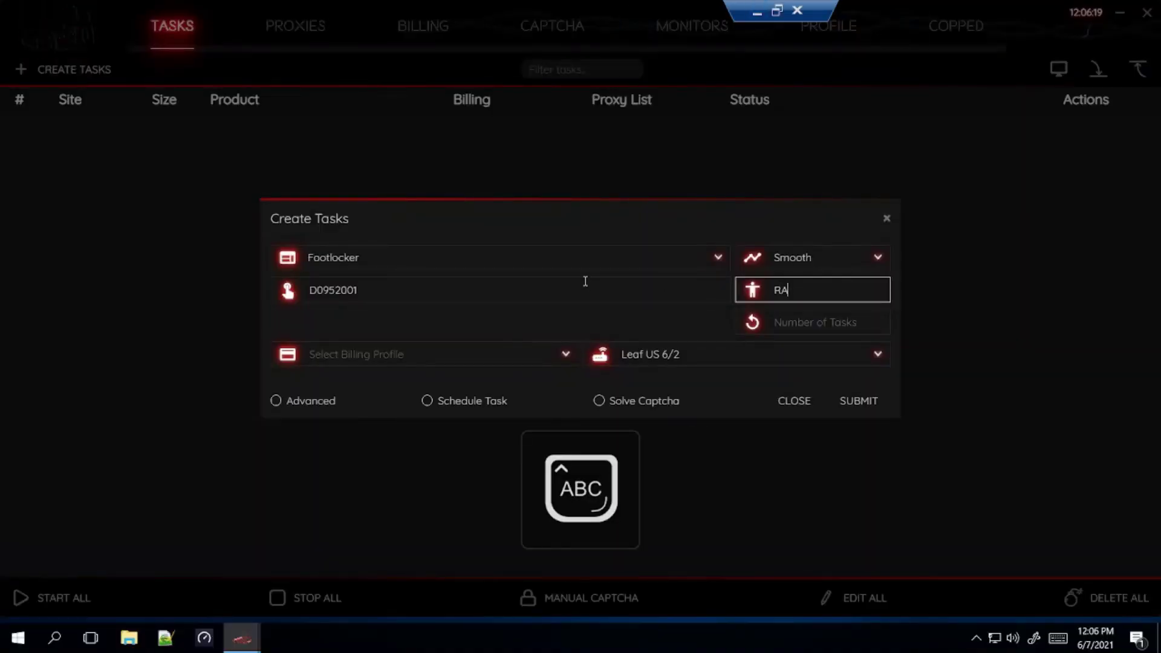
key(Caps_Lock)
key(BackSpace)
key(BackSpace)
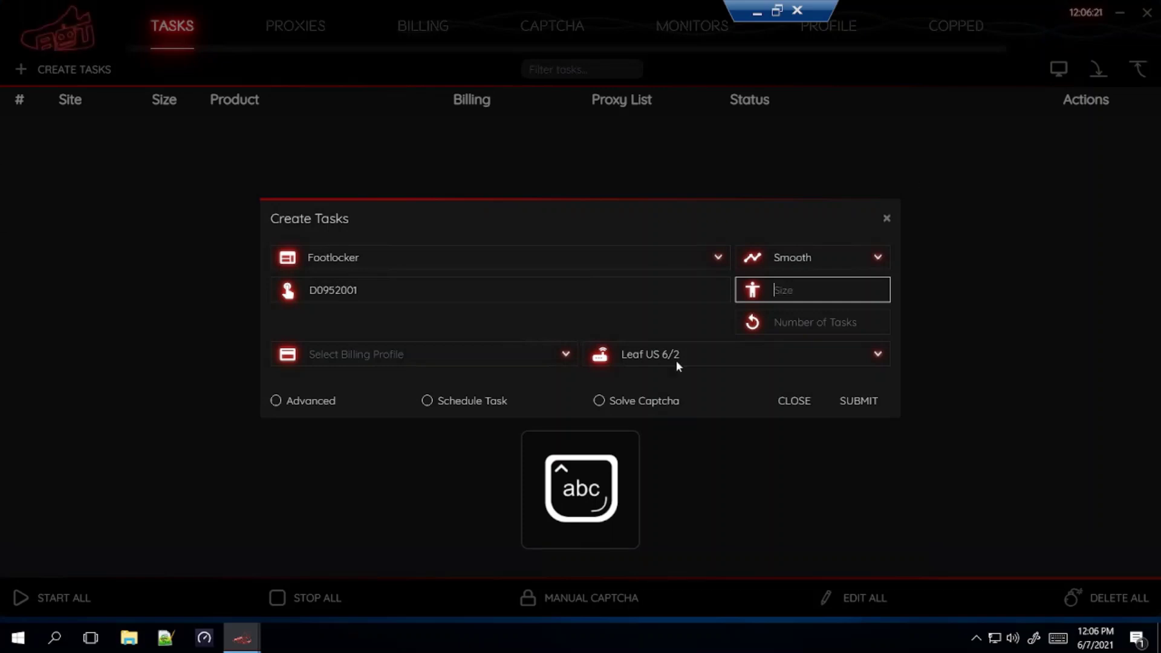
Assign the first saved billing profile and the leaf us 6/6 proxy list, and enable Advanced settings
click(370, 356)
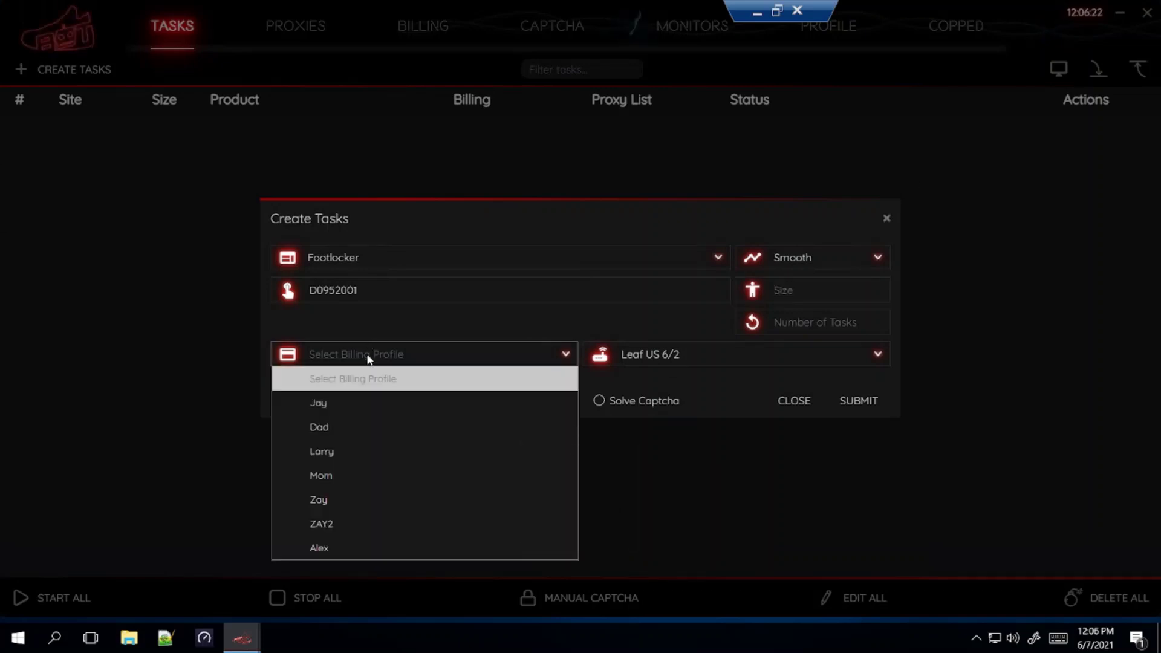
click(379, 387)
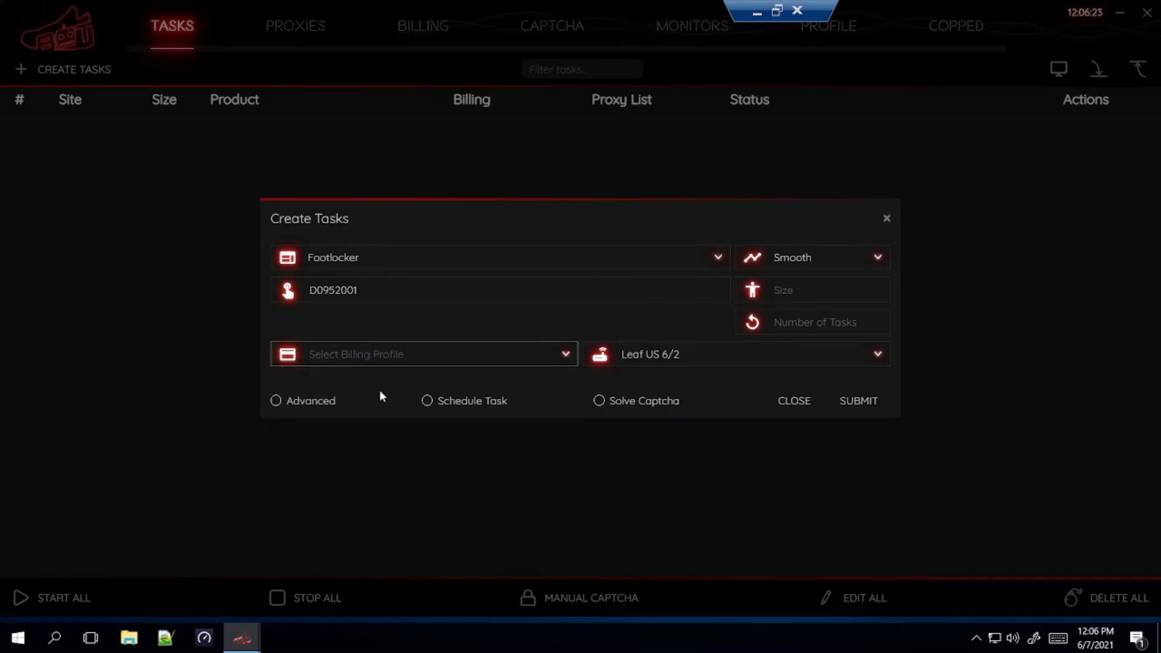
click(786, 358)
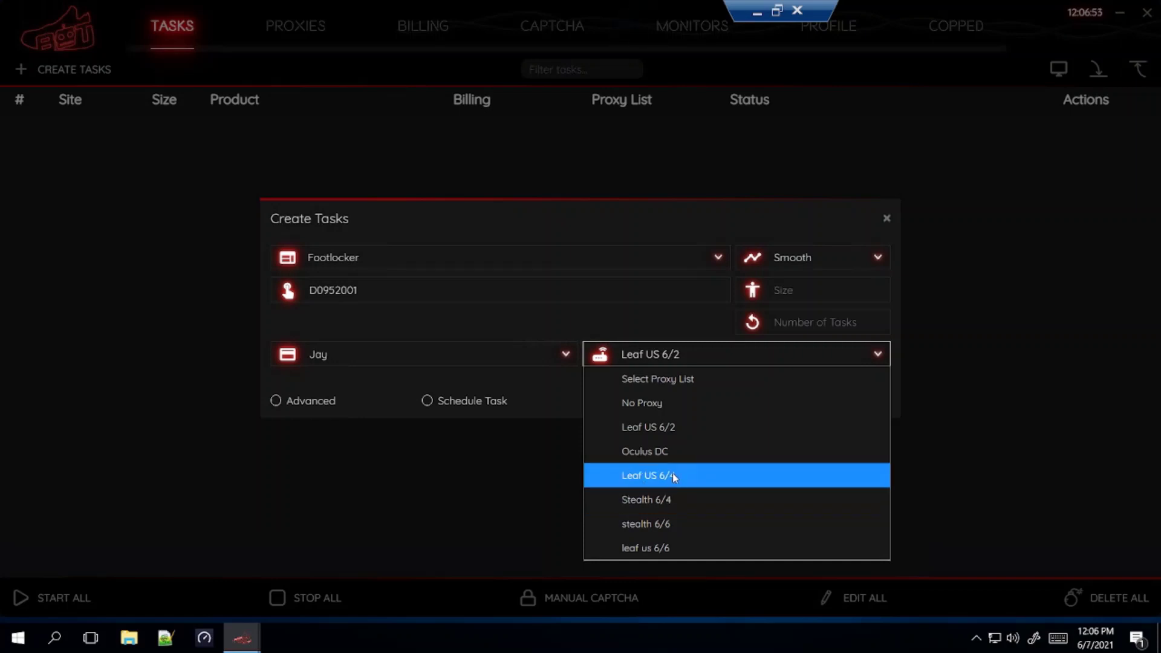
click(678, 551)
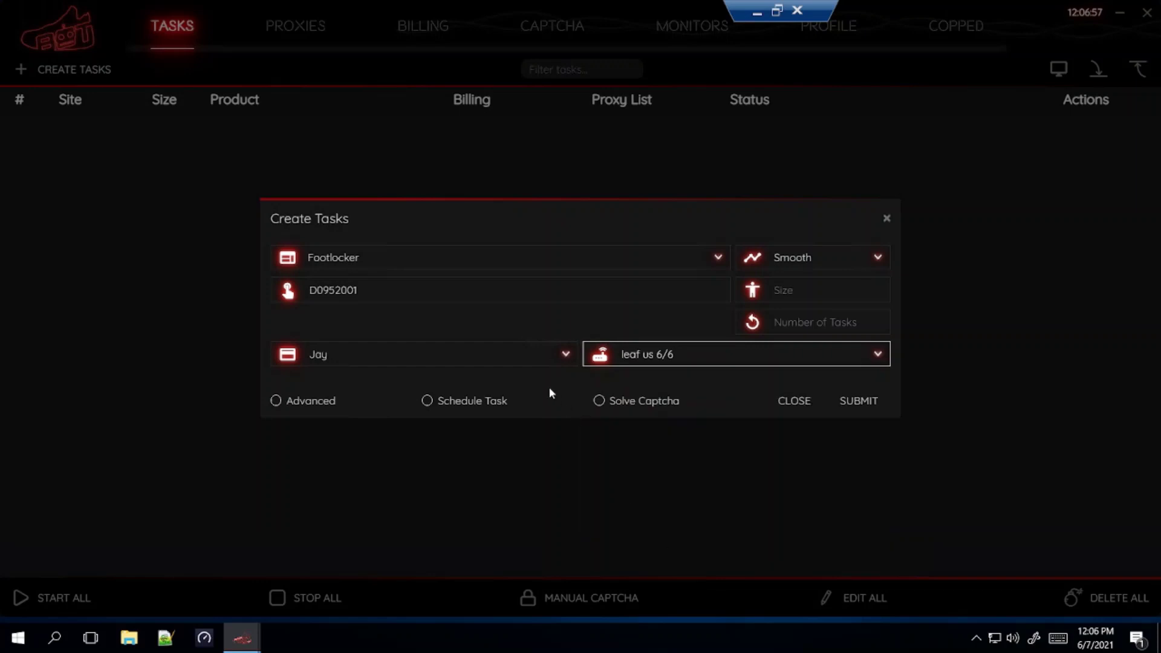
click(293, 401)
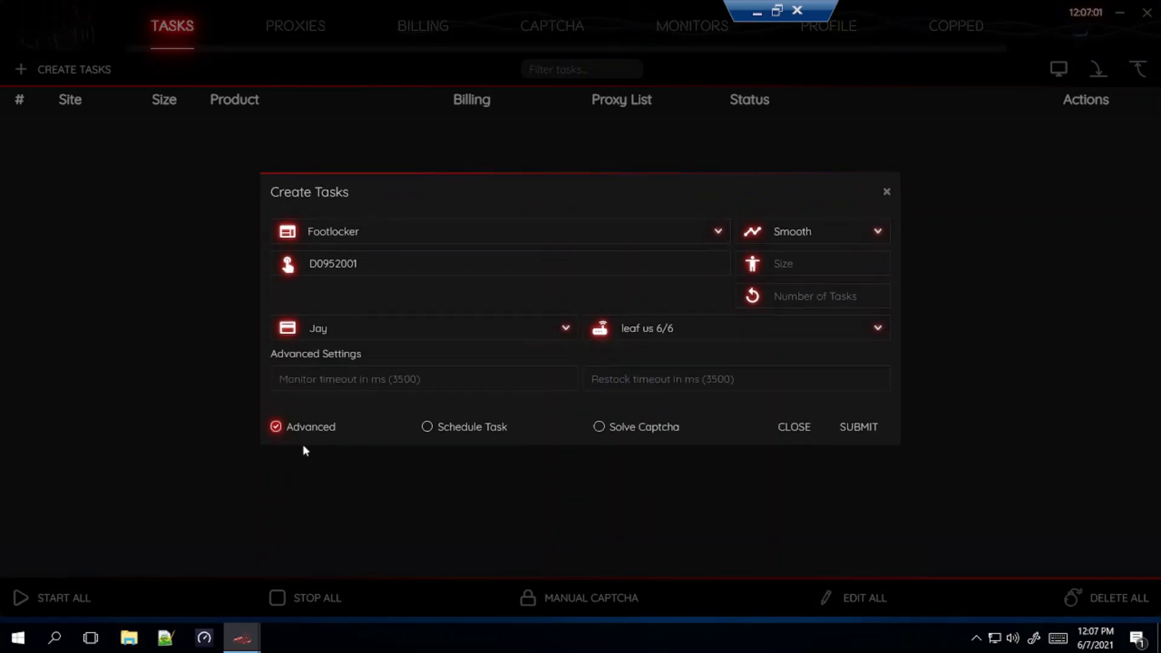
Turn off Advanced, schedule the task for 06:50:00 AM, submit it, and return to Chrome
click(309, 427)
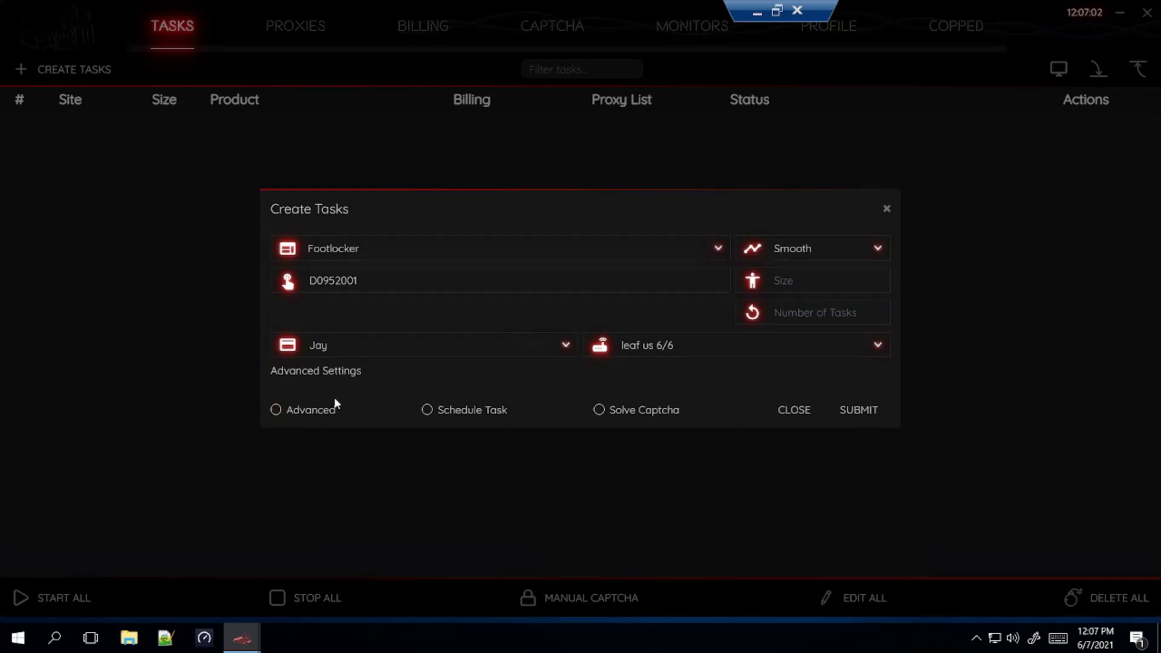
click(446, 401)
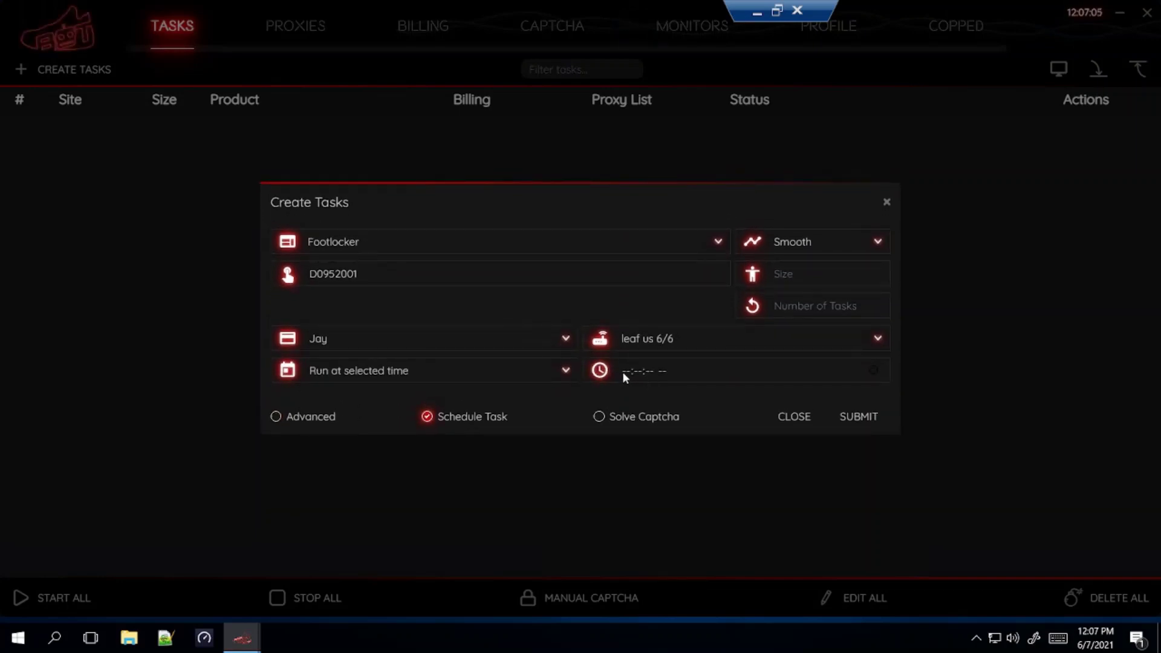
click(619, 376)
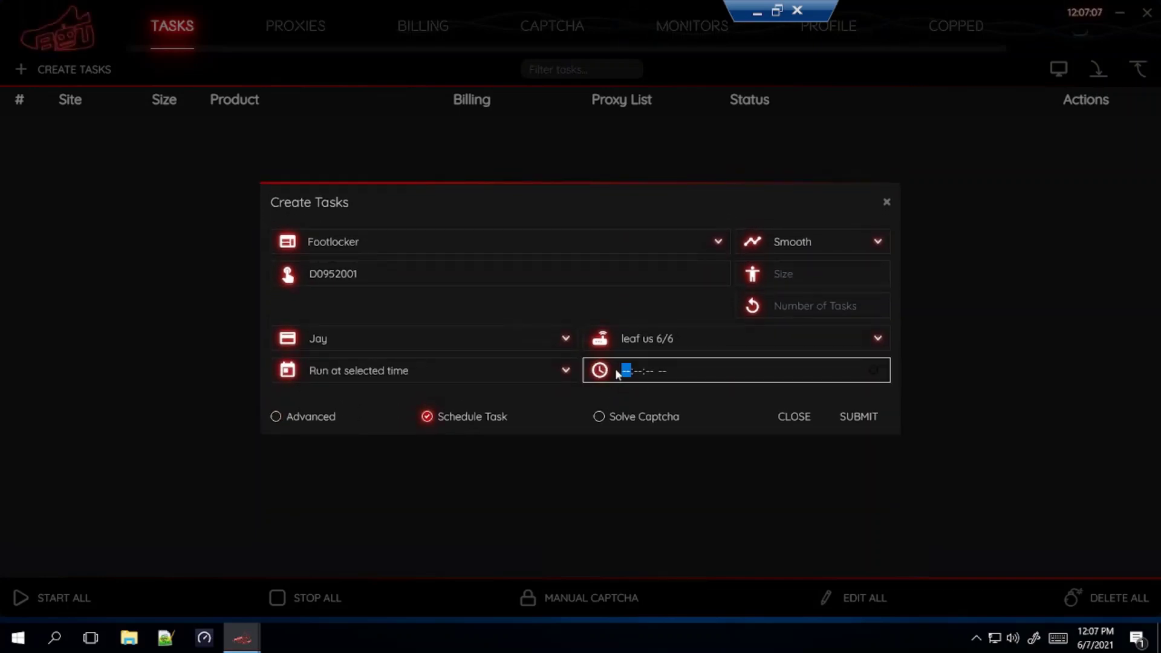
text(065000a)
click(547, 408)
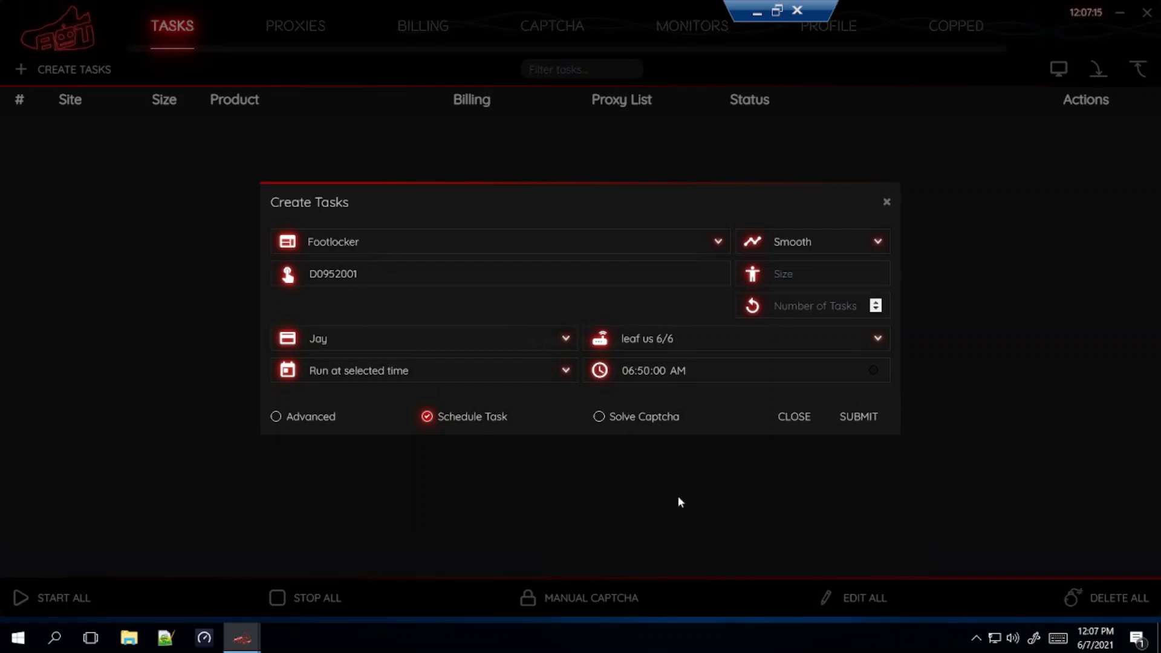
click(865, 420)
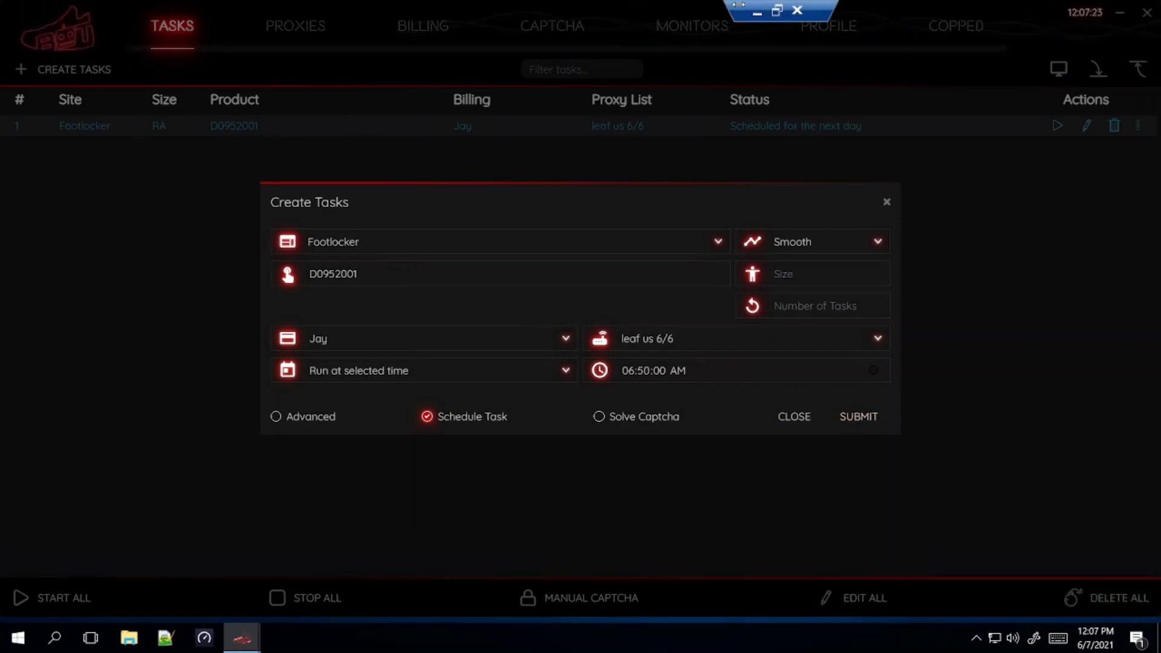
click(757, 12)
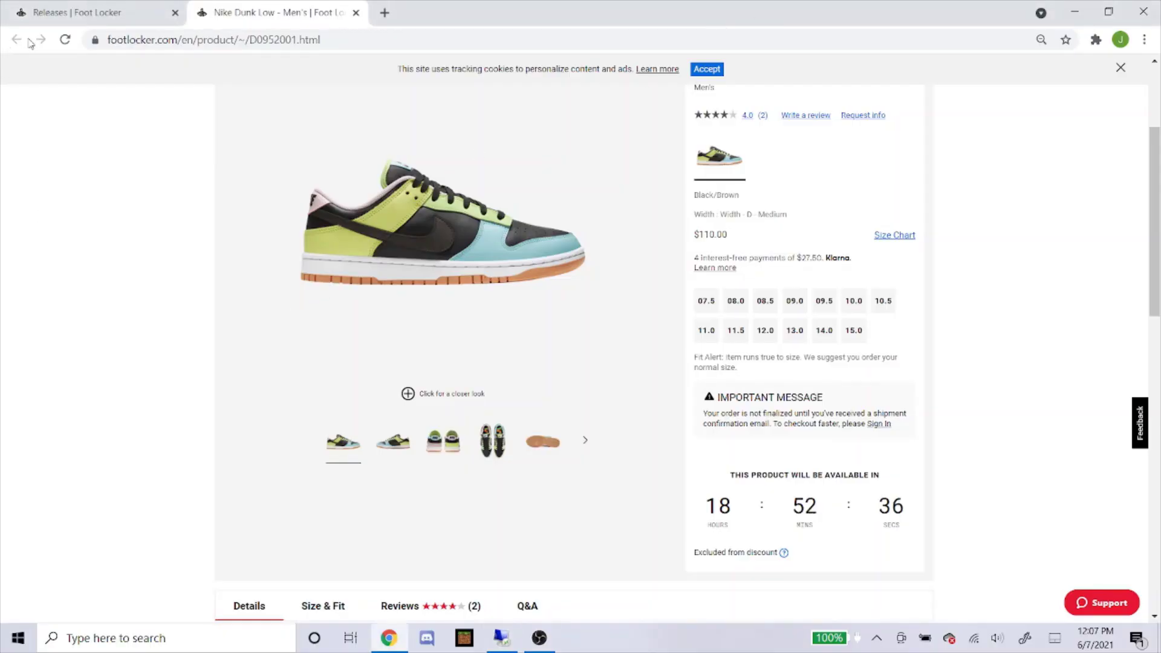
Close the adult Dunk Low tab, open the Grade School Nike Dunk Low and copy Z2496001
click(356, 13)
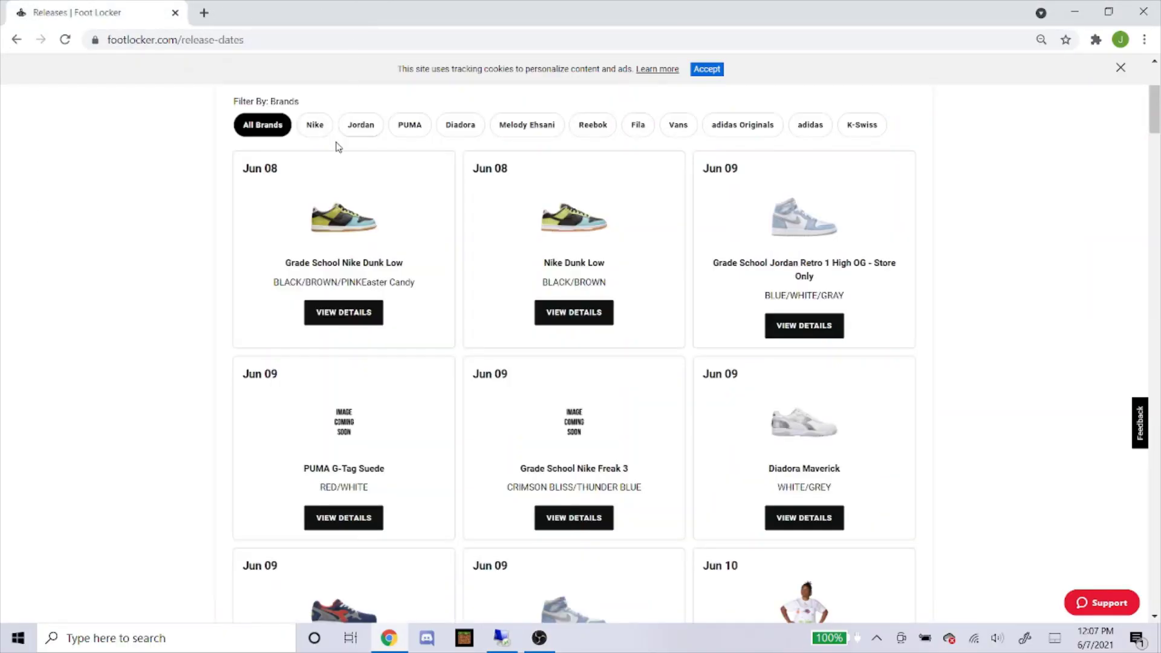
click(342, 225)
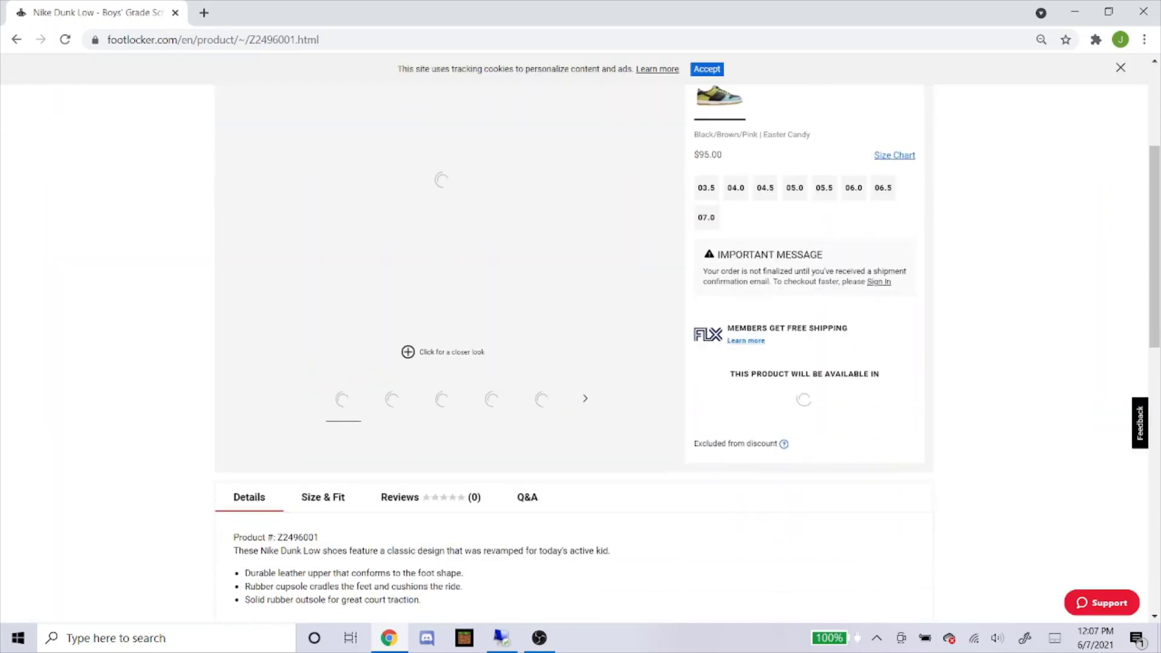
scroll(369, 349, down, 5)
scroll(369, 350, up, 5)
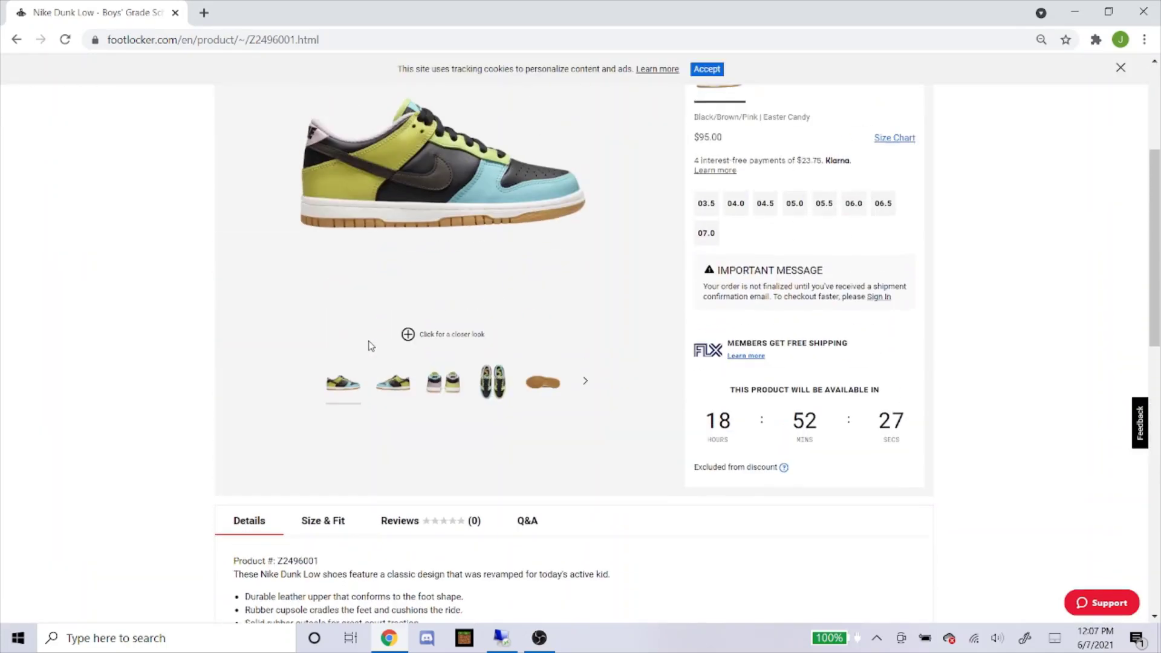
scroll(668, 274, down, 3)
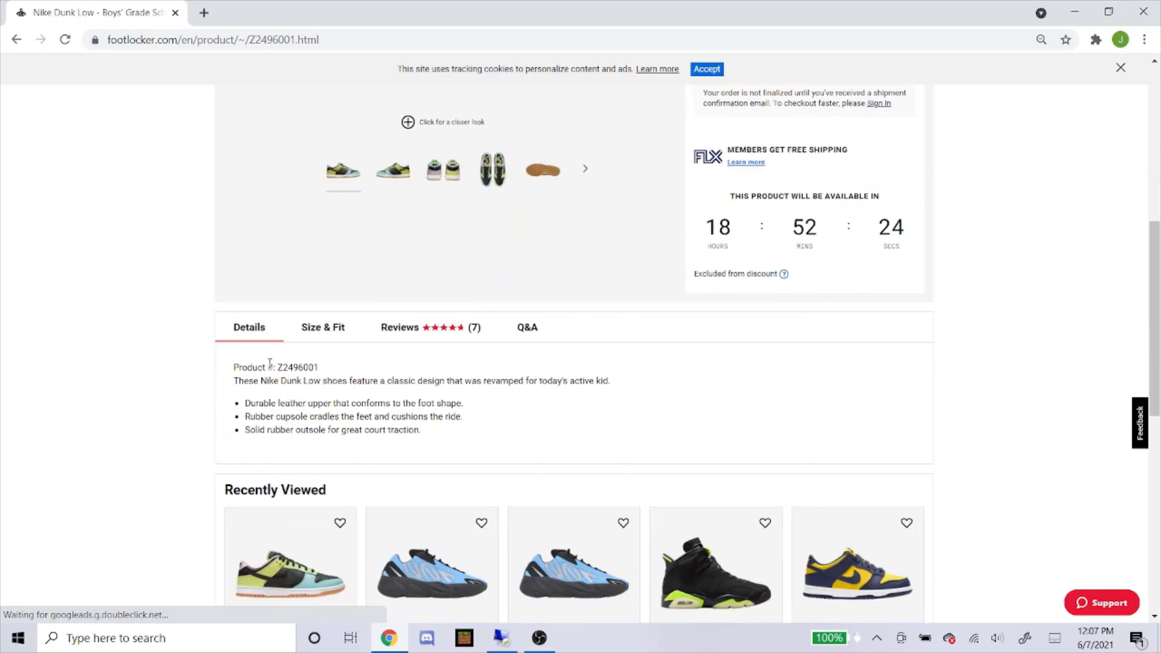
double_click(311, 368)
right_click(313, 369)
click(337, 380)
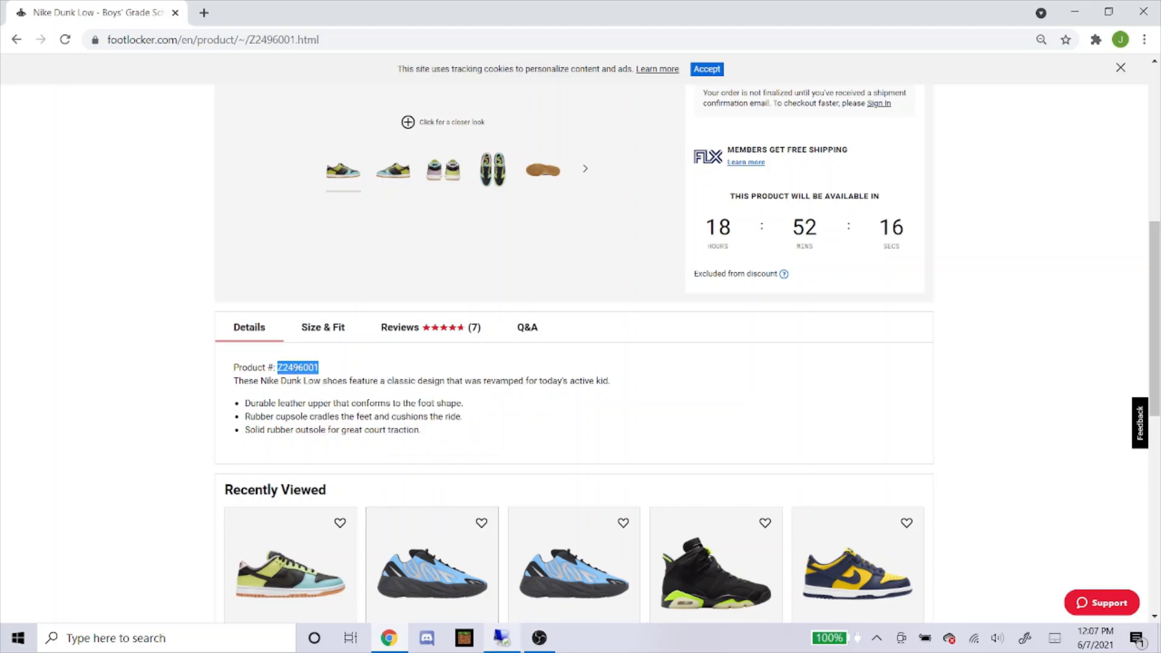
In NSB, replace product code D0952001 with the pasted Z2496001
click(502, 639)
double_click(404, 282)
key(BackSpace)
right_click(403, 284)
click(417, 306)
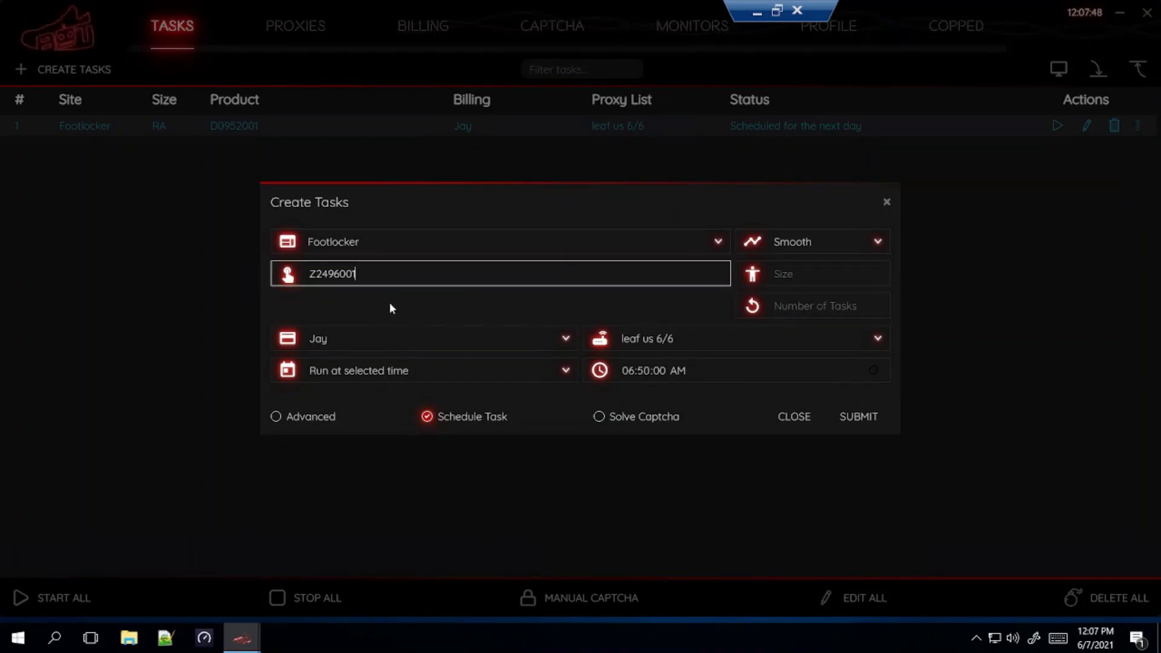
click(756, 12)
scroll(732, 242, up, 3)
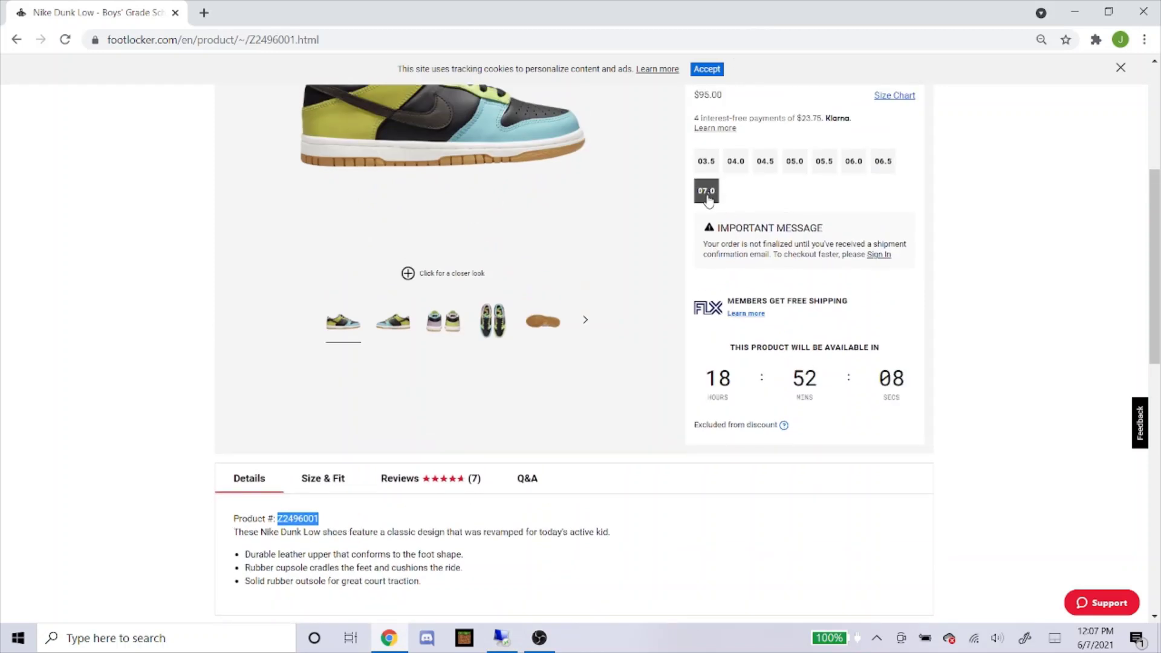
click(762, 194)
scroll(605, 206, up, 1)
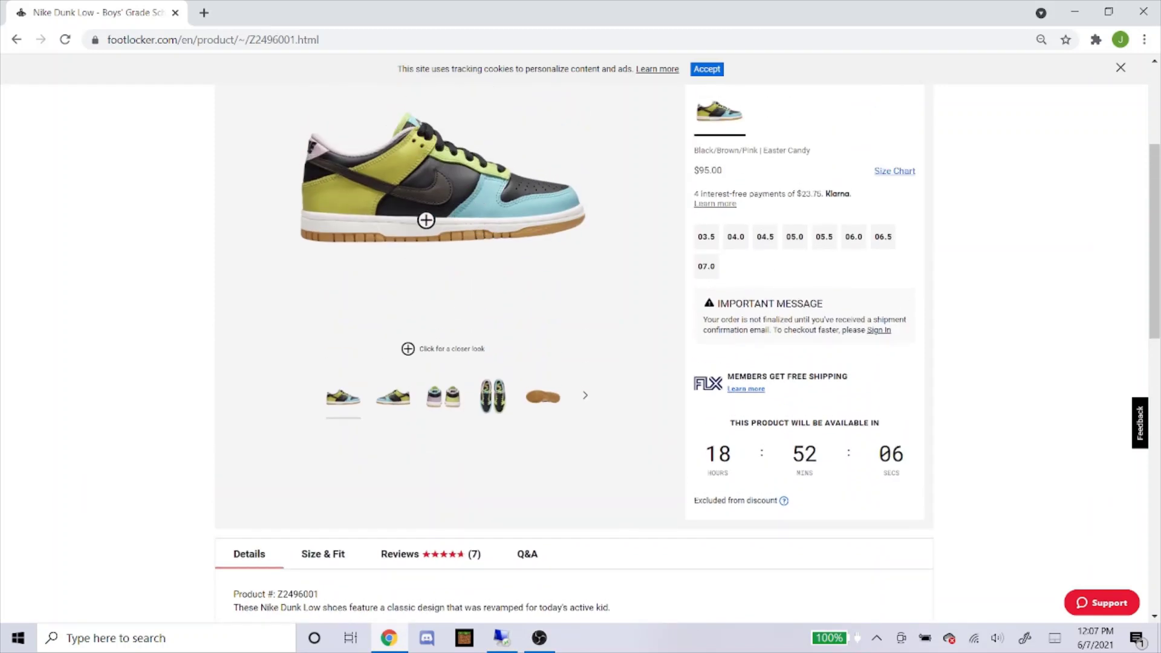
scroll(246, 415, up, 2)
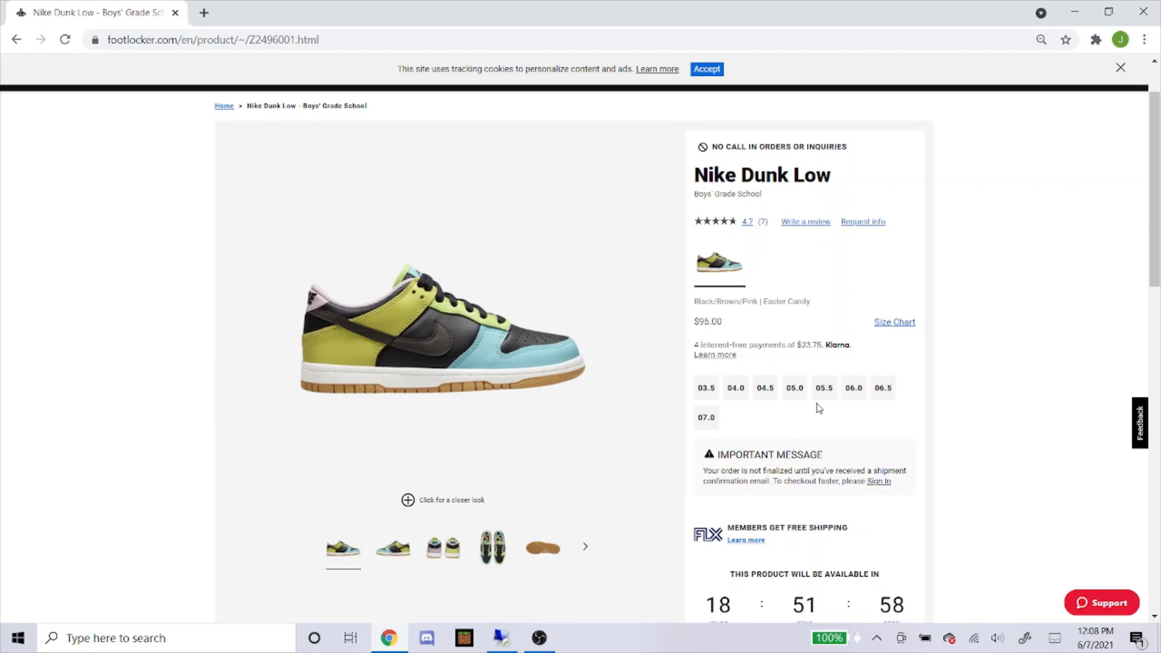
click(504, 637)
Enter sizes 5 through 7 for the Z2496001 task, submit it, and close the task window
key(Tab)
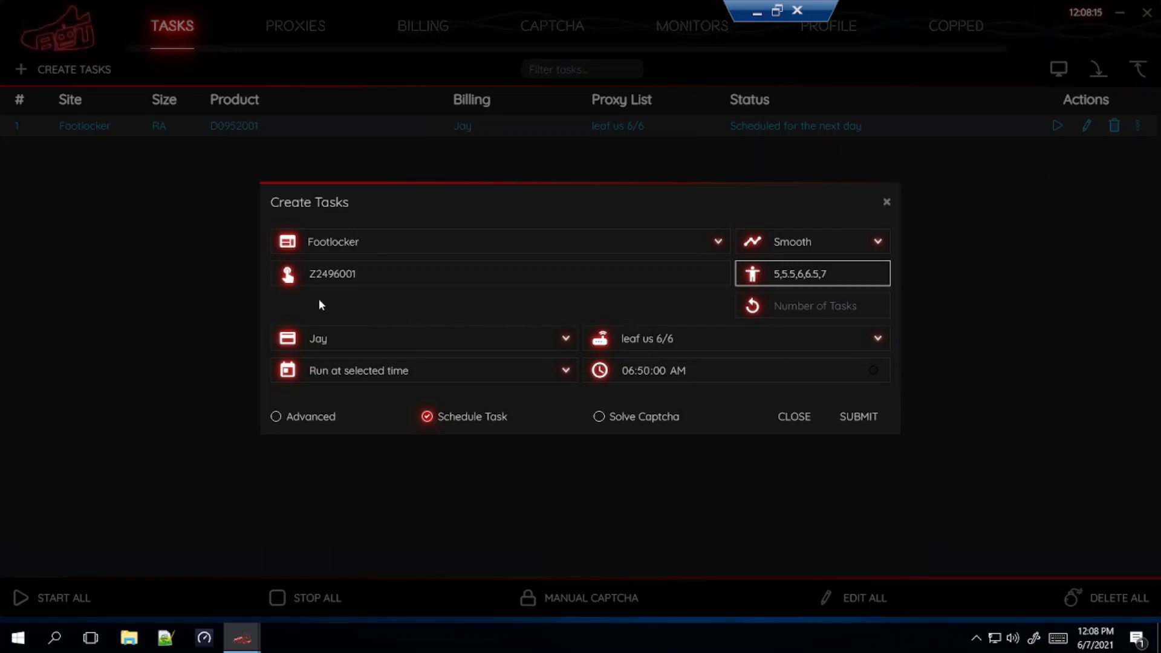
click(603, 292)
click(859, 420)
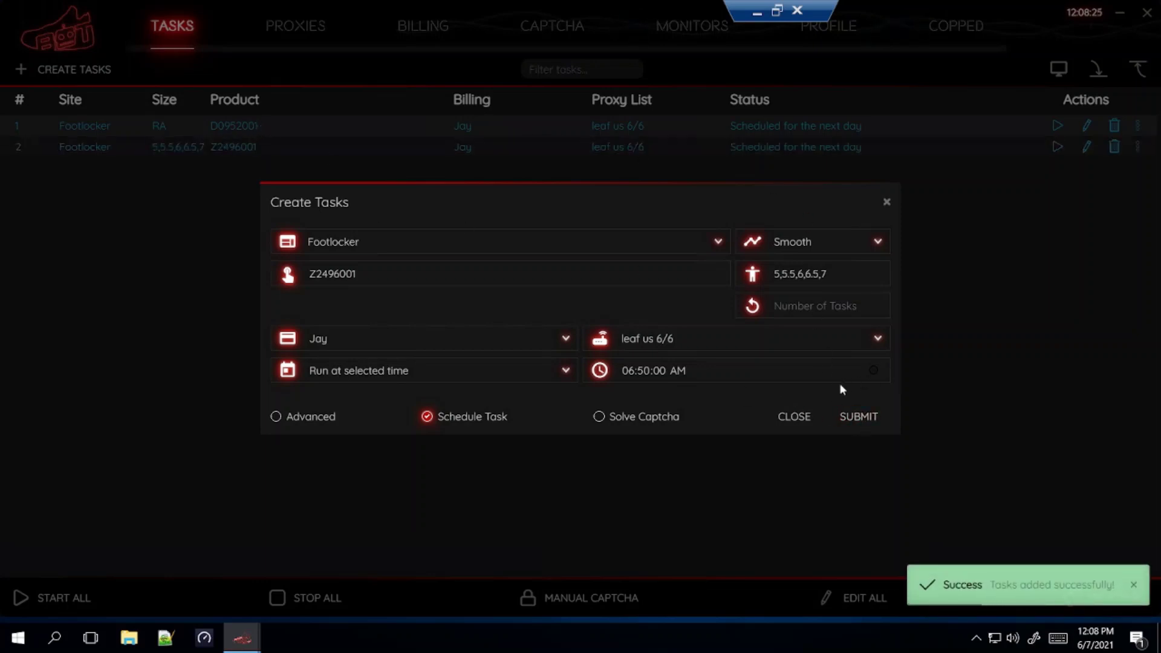
click(789, 415)
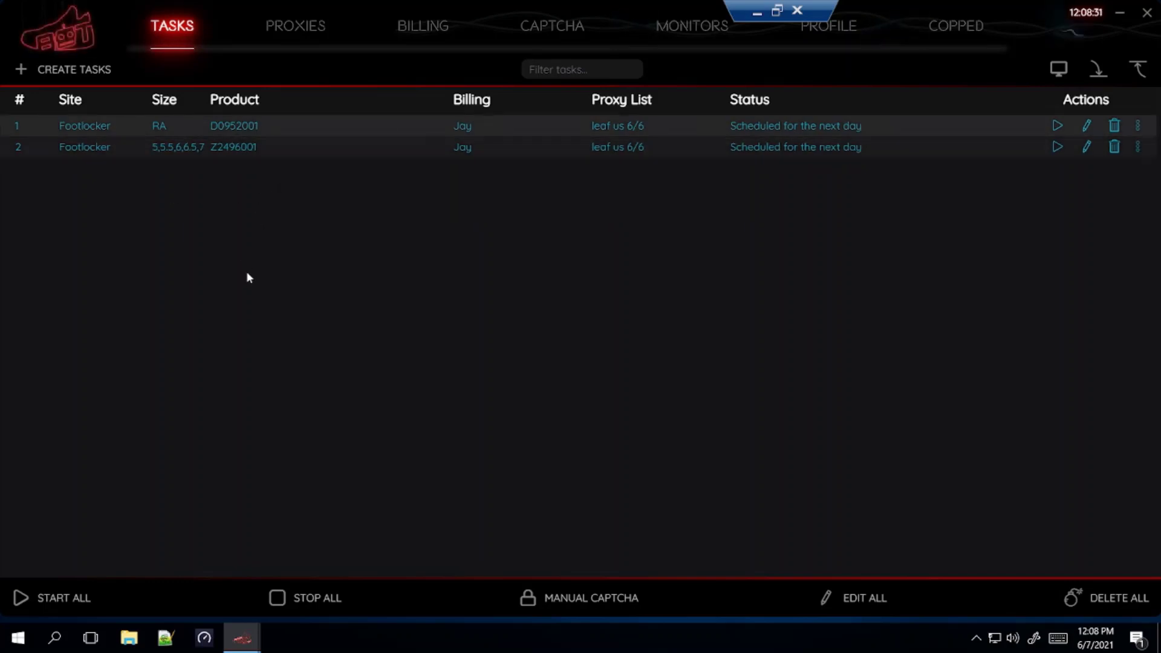
Start another task with site ShoePalace (searched as 'shoep') in Cyborg3.0 mode
click(85, 70)
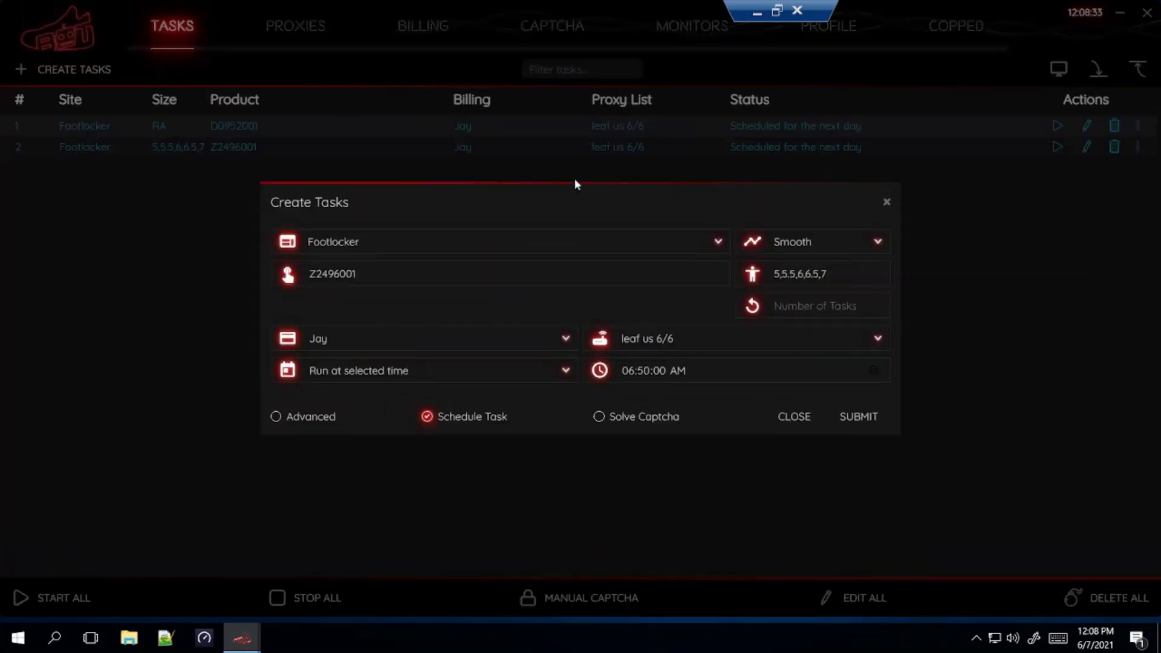
click(554, 240)
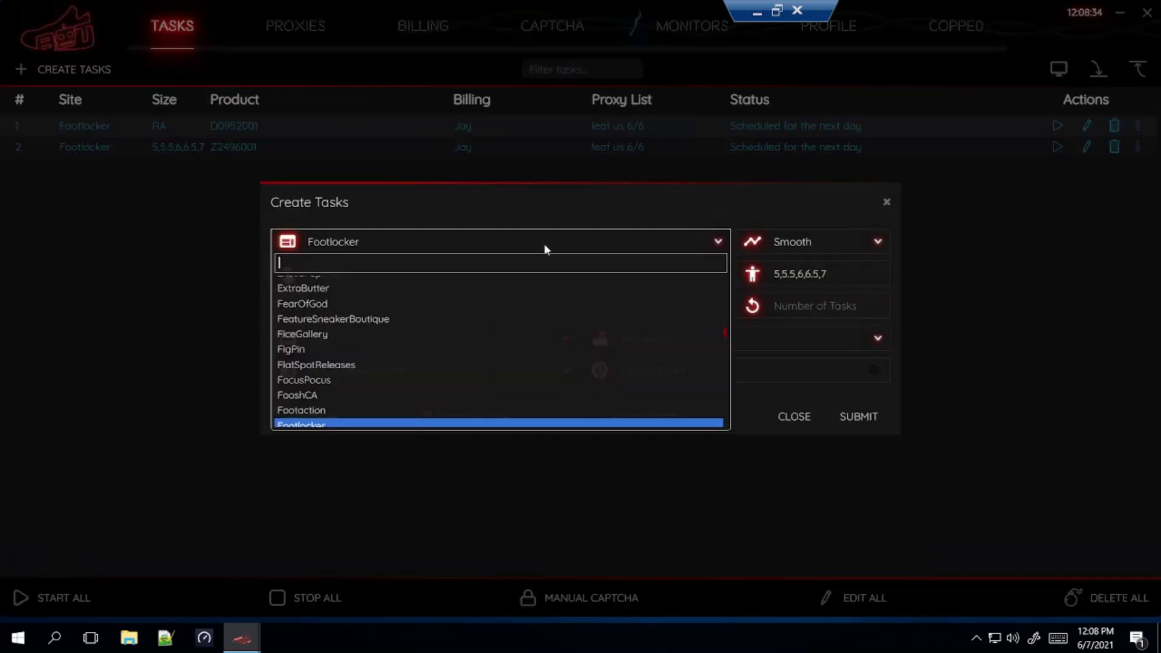
text(shoepa)
click(502, 281)
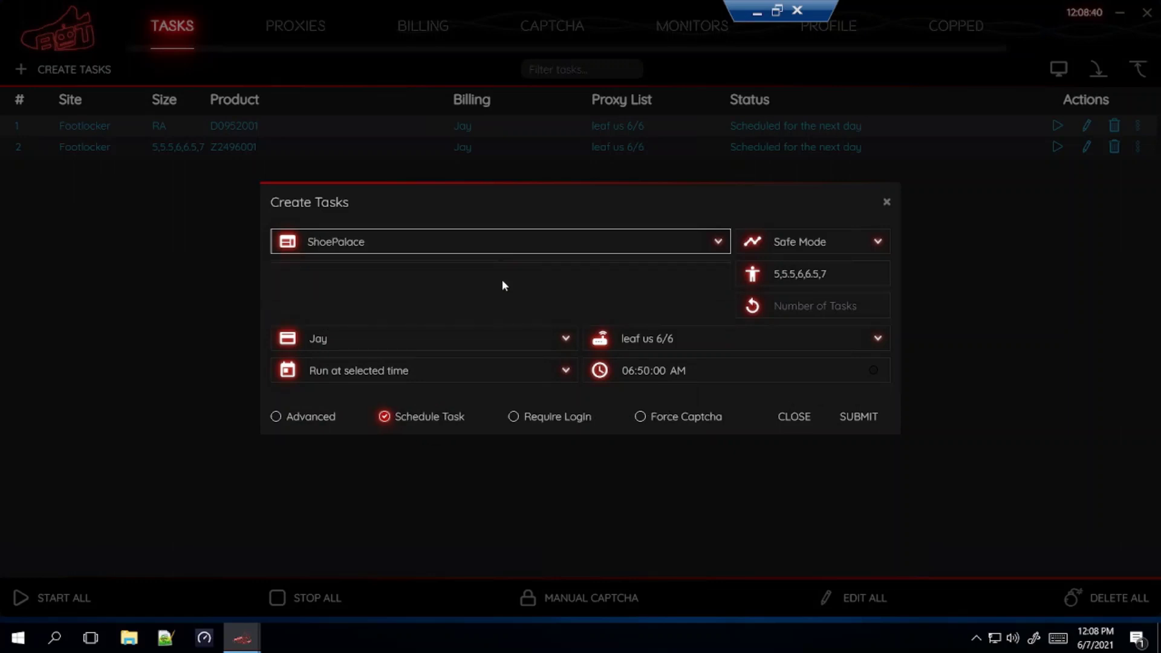
click(837, 244)
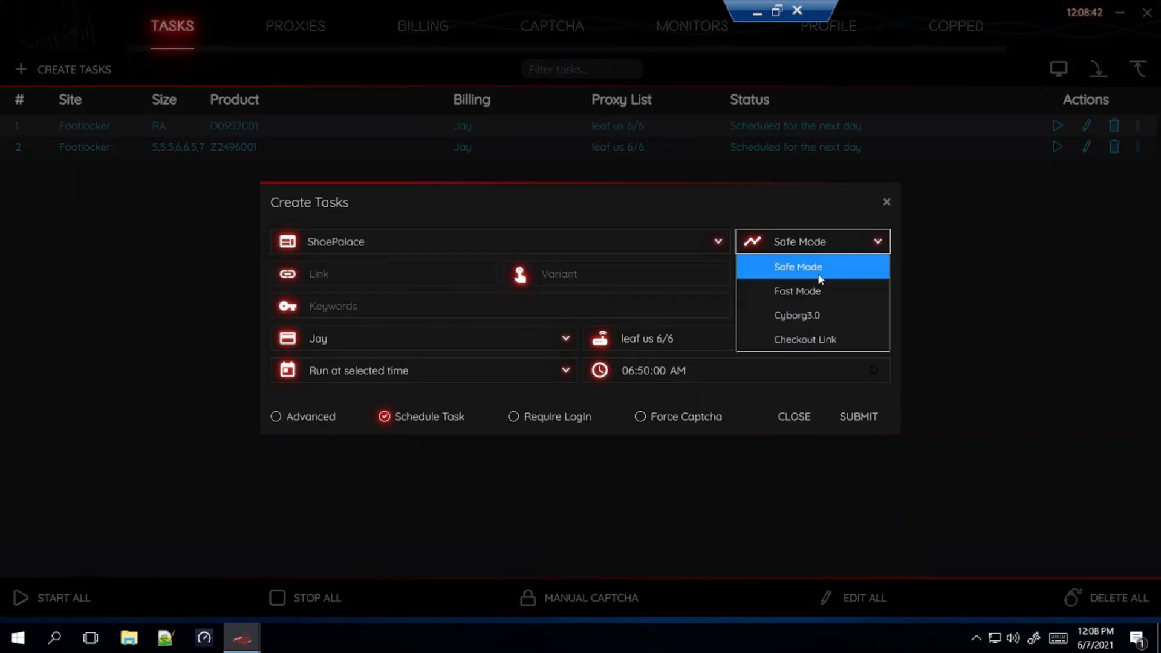
click(811, 319)
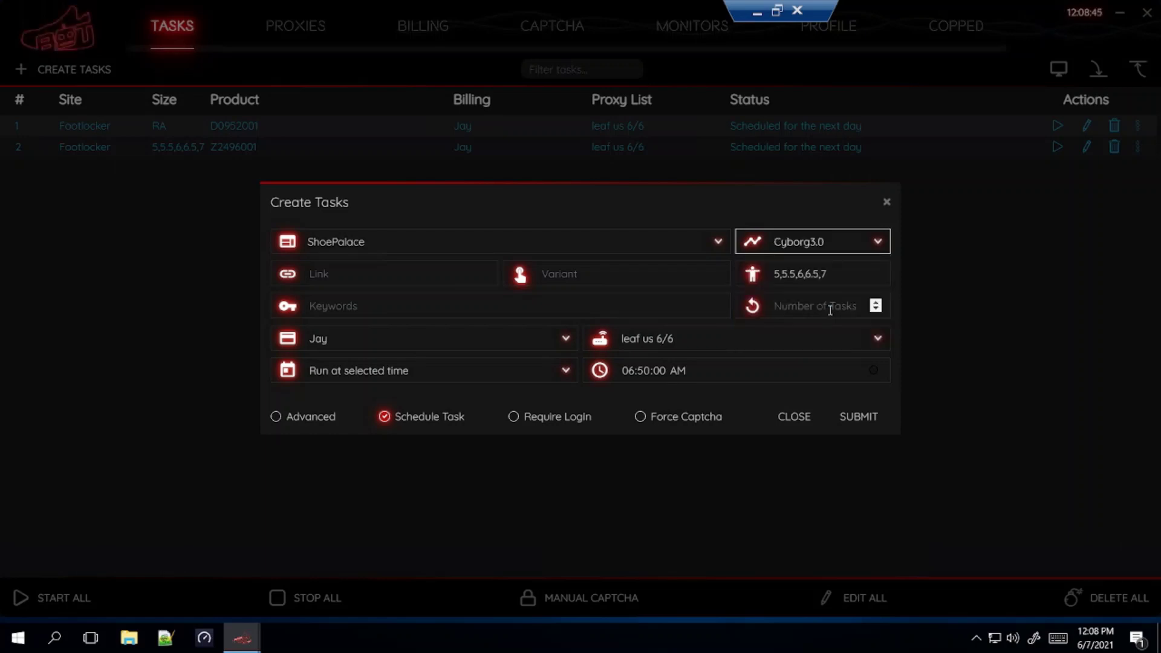
Delete the prefilled size list and select the product Link field before switching to Chrome
click(743, 284)
key(ctrl+a)
key(BackSpace)
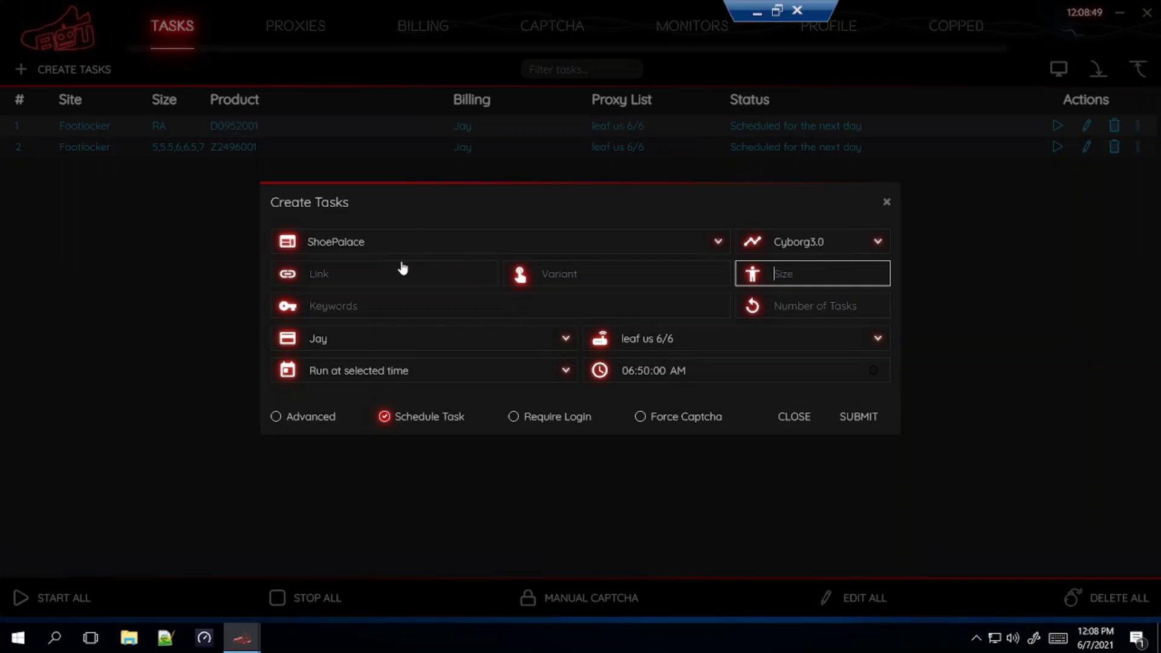
click(326, 270)
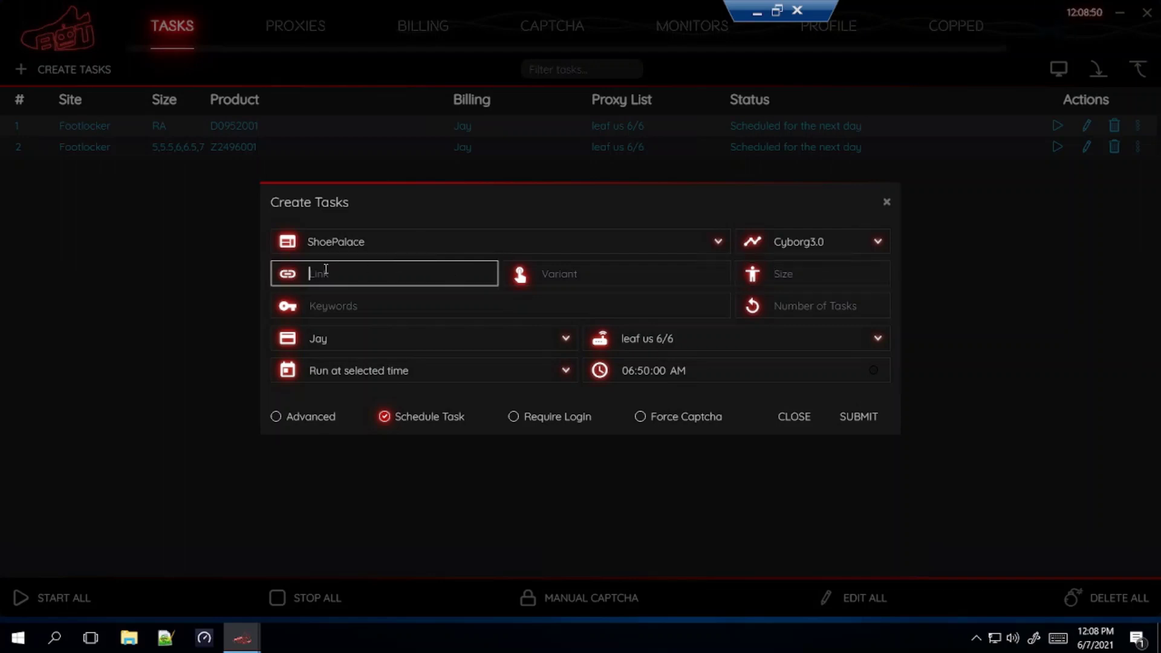
click(754, 14)
Browse Shoe Palace releases to the Dunk Low SE Free 99 page and copy its URL
click(345, 39)
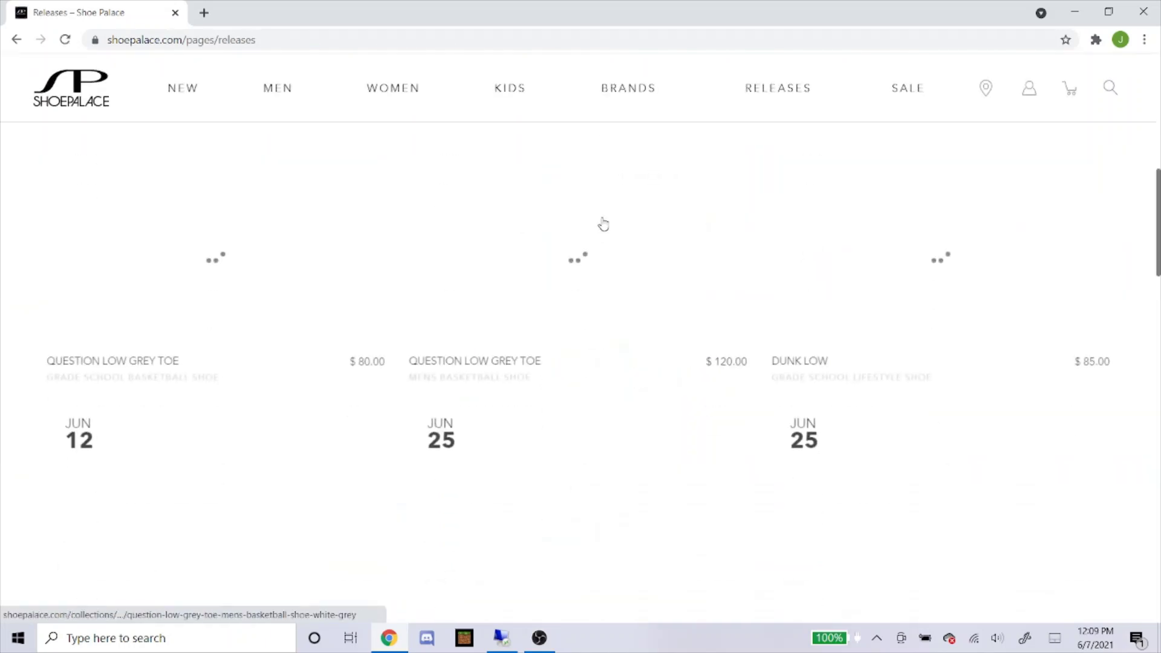
scroll(520, 344, down, 7)
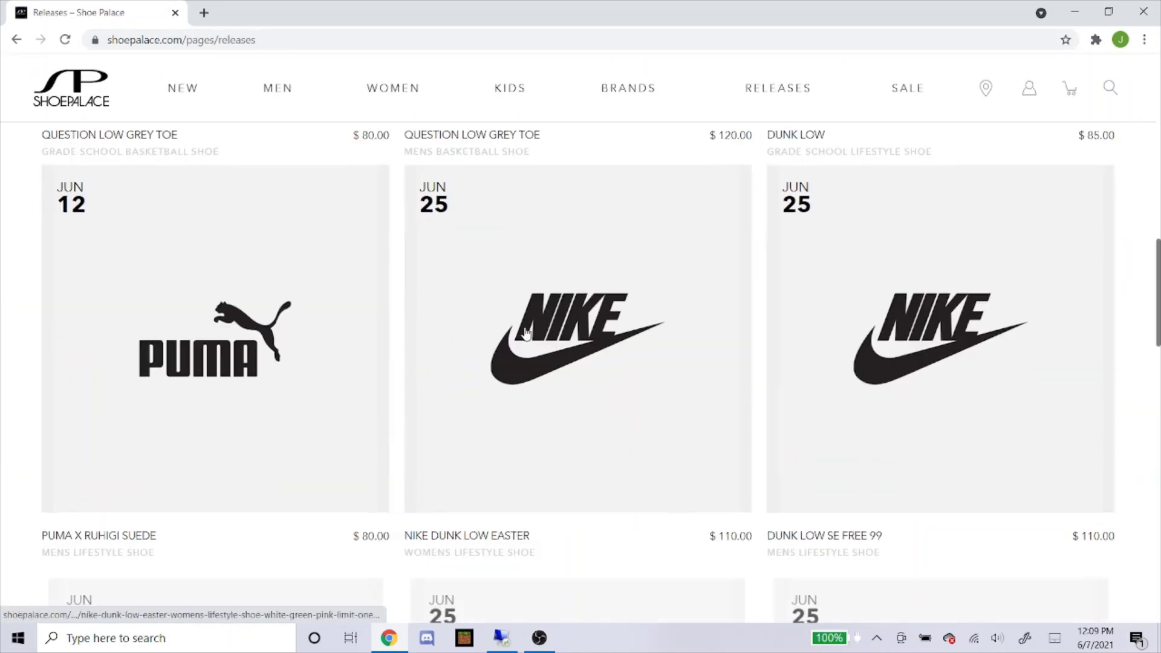
scroll(525, 333, down, 13)
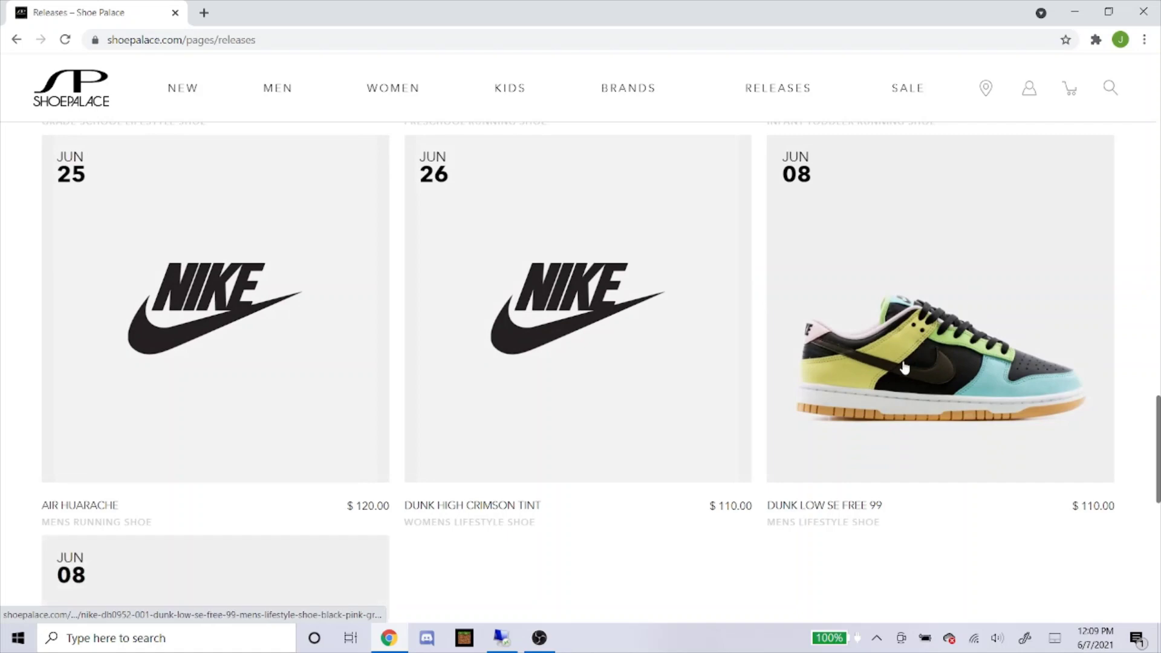
scroll(894, 375, down, 1)
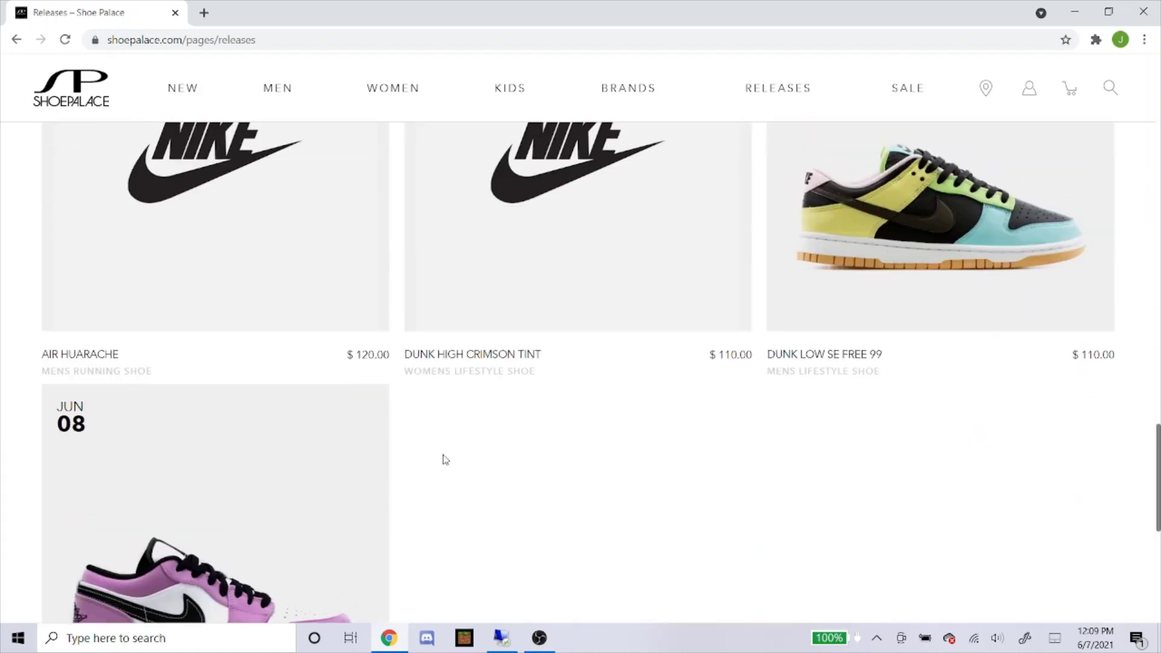
scroll(444, 455, up, 1)
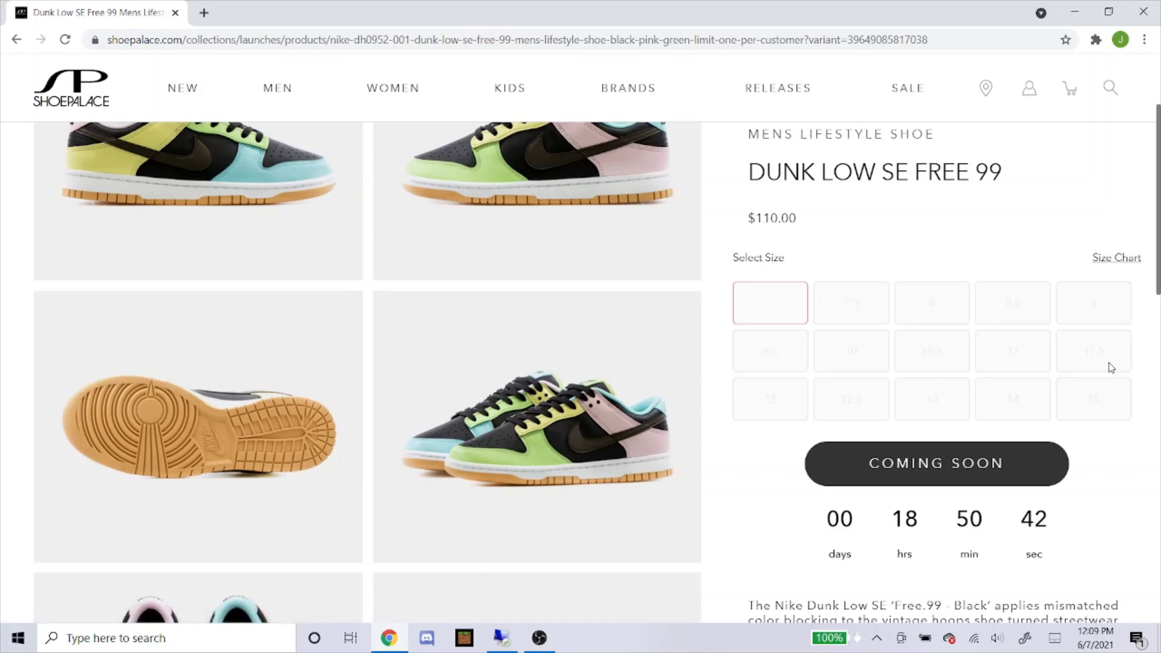
right_click(717, 206)
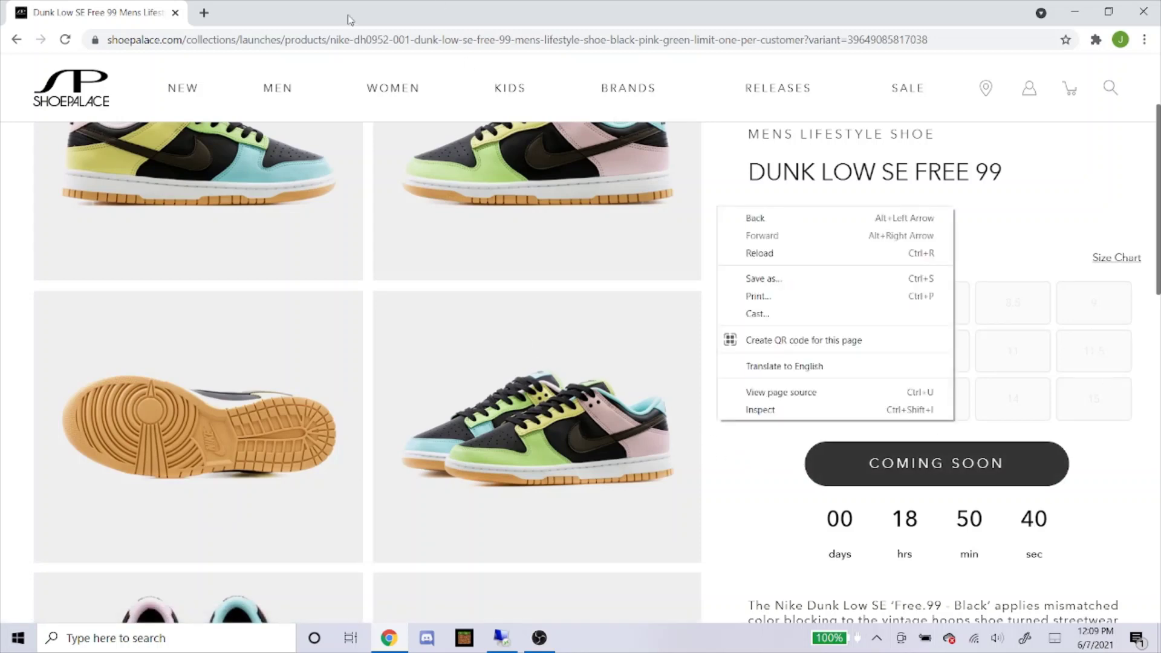
key(Escape)
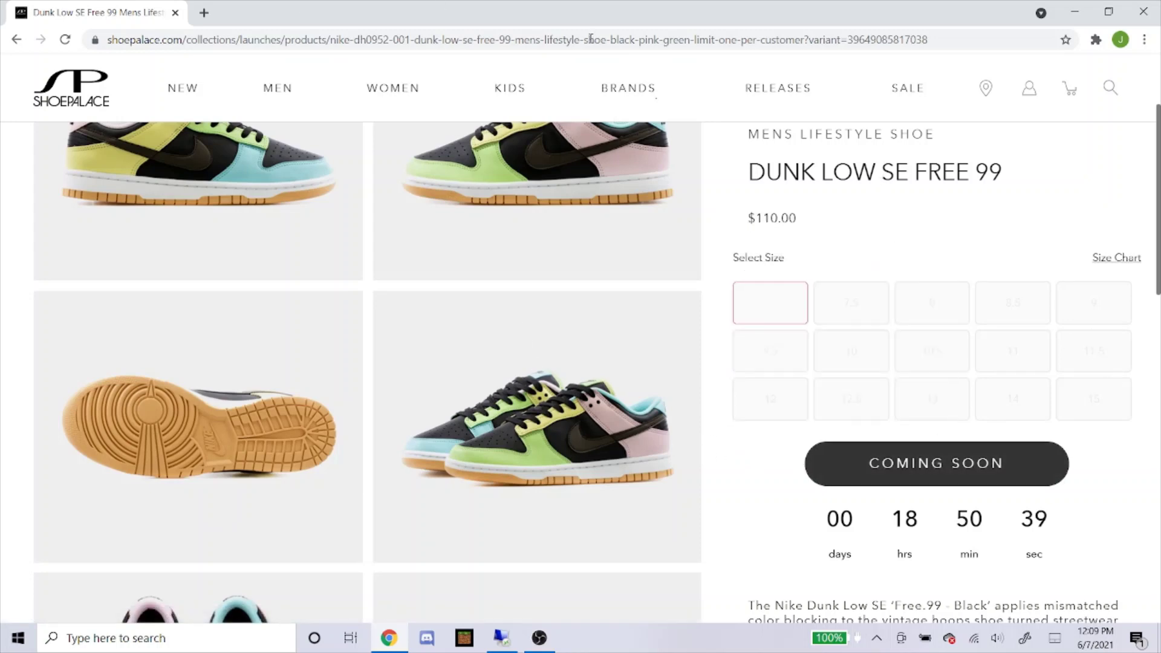
click(443, 39)
right_click(443, 39)
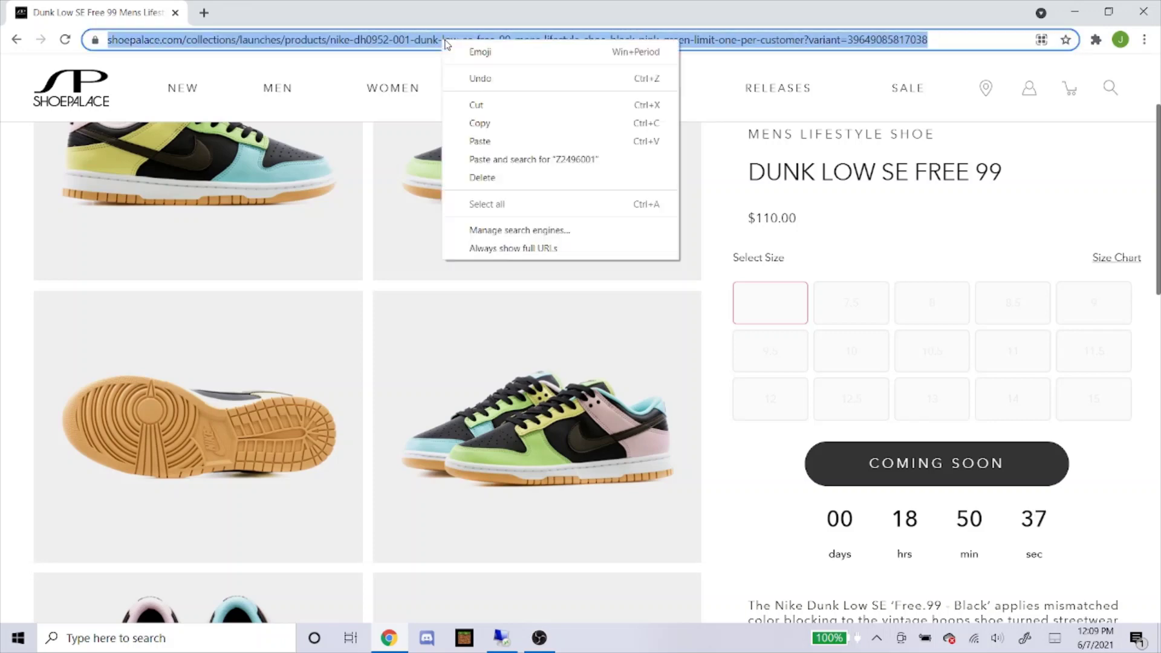
click(501, 121)
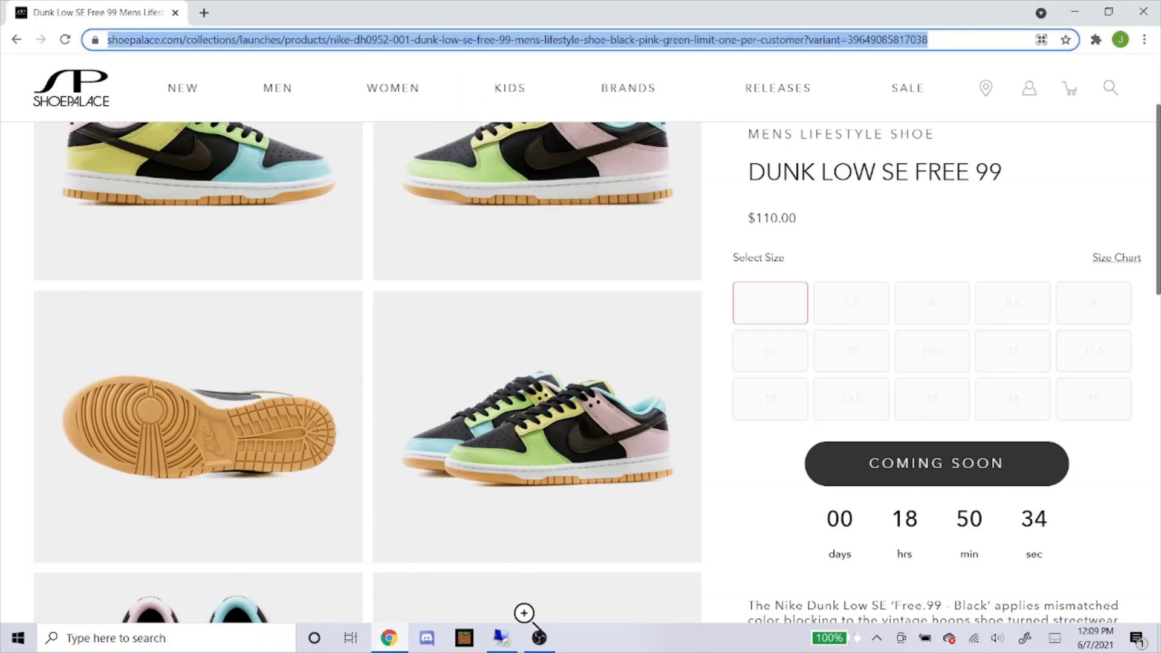
Paste the Dunk Low SE Free 99 link into the Link field and set the proxy list to No Proxy
click(503, 638)
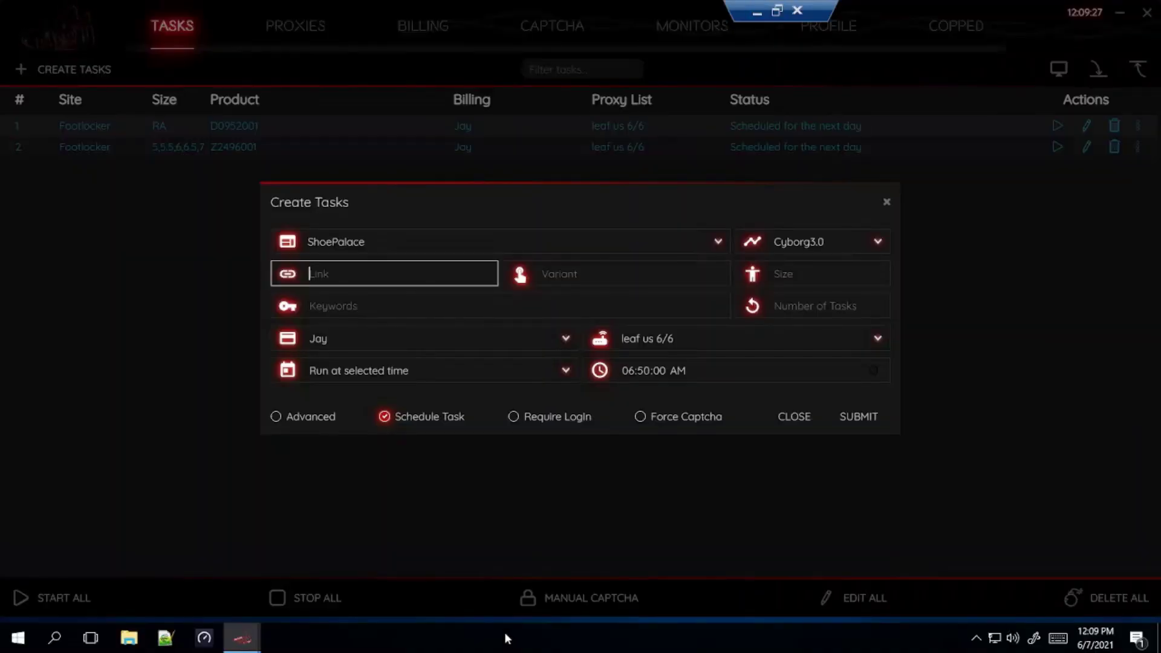
right_click(343, 280)
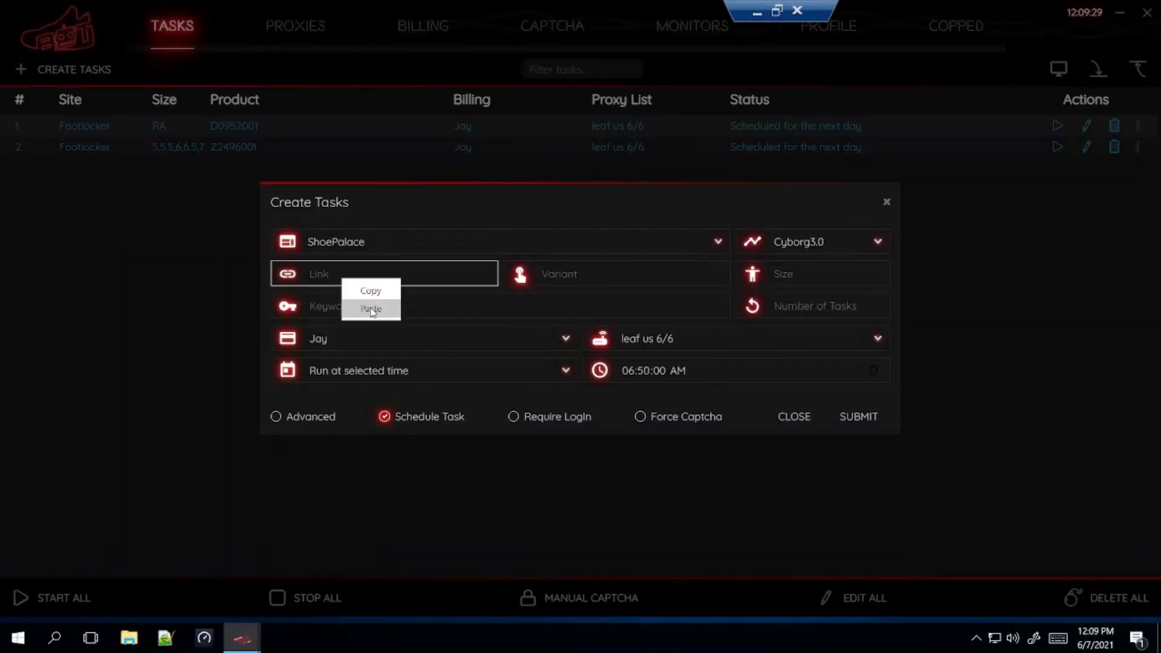
click(372, 312)
click(802, 276)
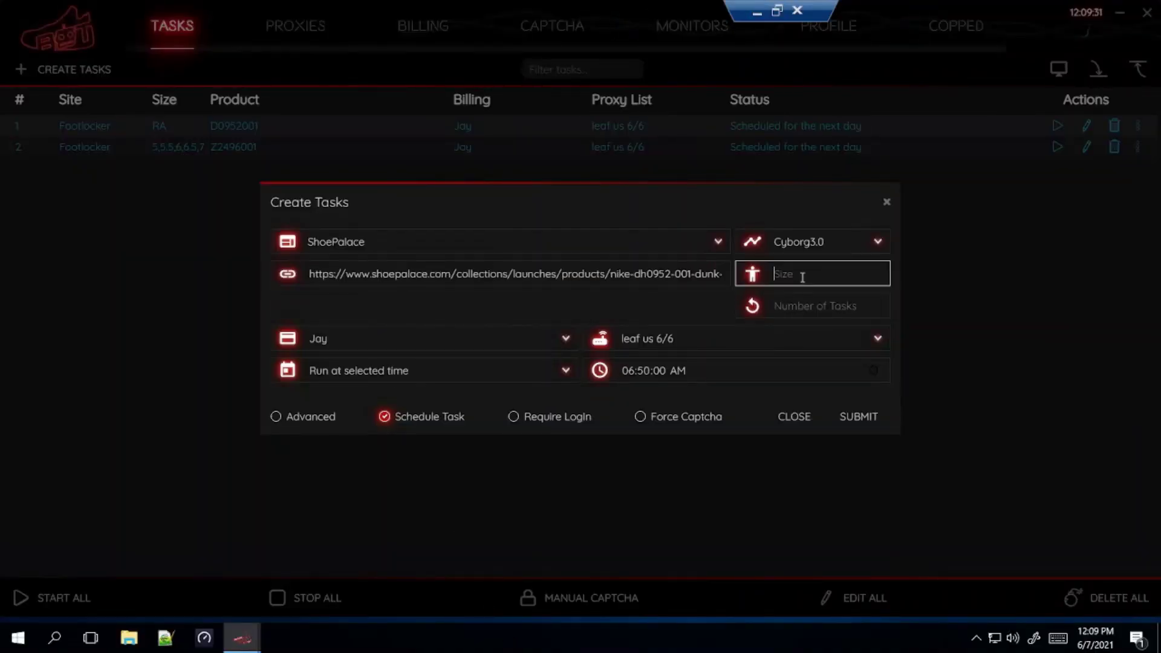
click(728, 339)
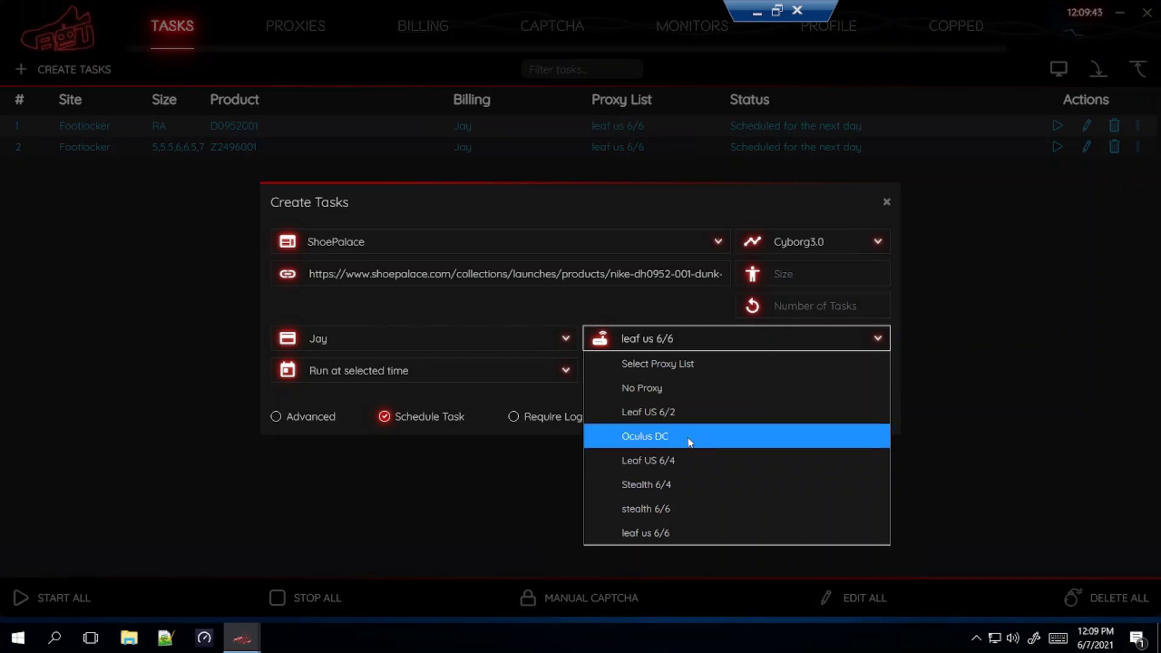
click(695, 393)
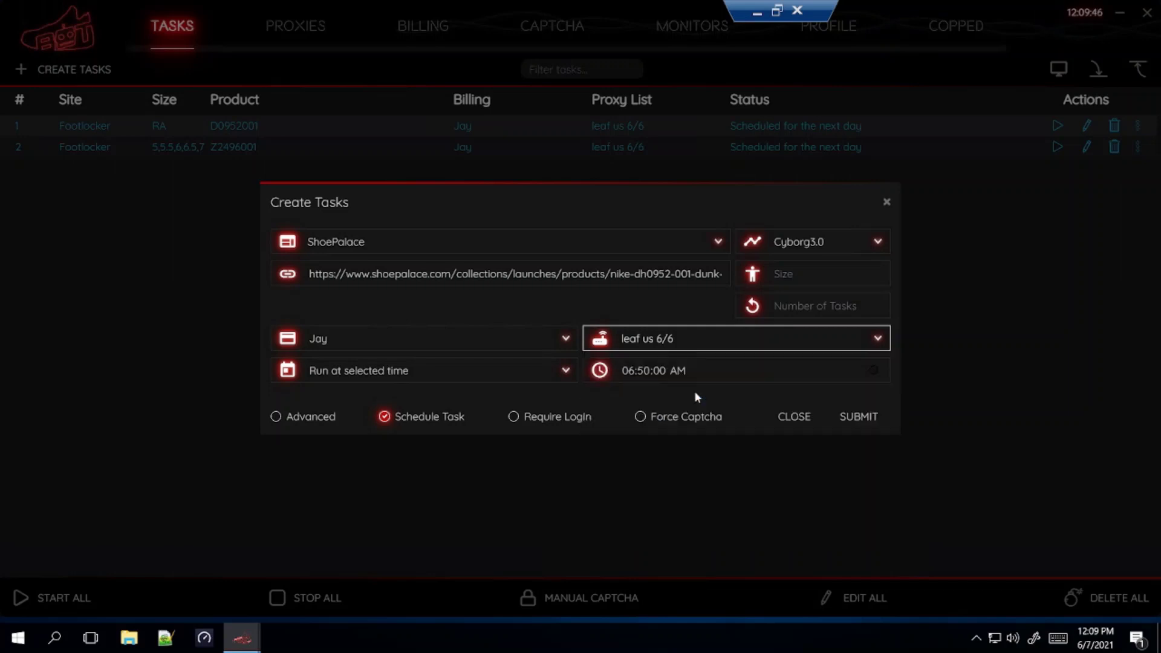
Enable advanced settings with 3000 monitor and restock timeouts, force captcha, and submit the ShoePalace task
click(299, 413)
click(365, 374)
text(3000)
key(Tab)
text(300)
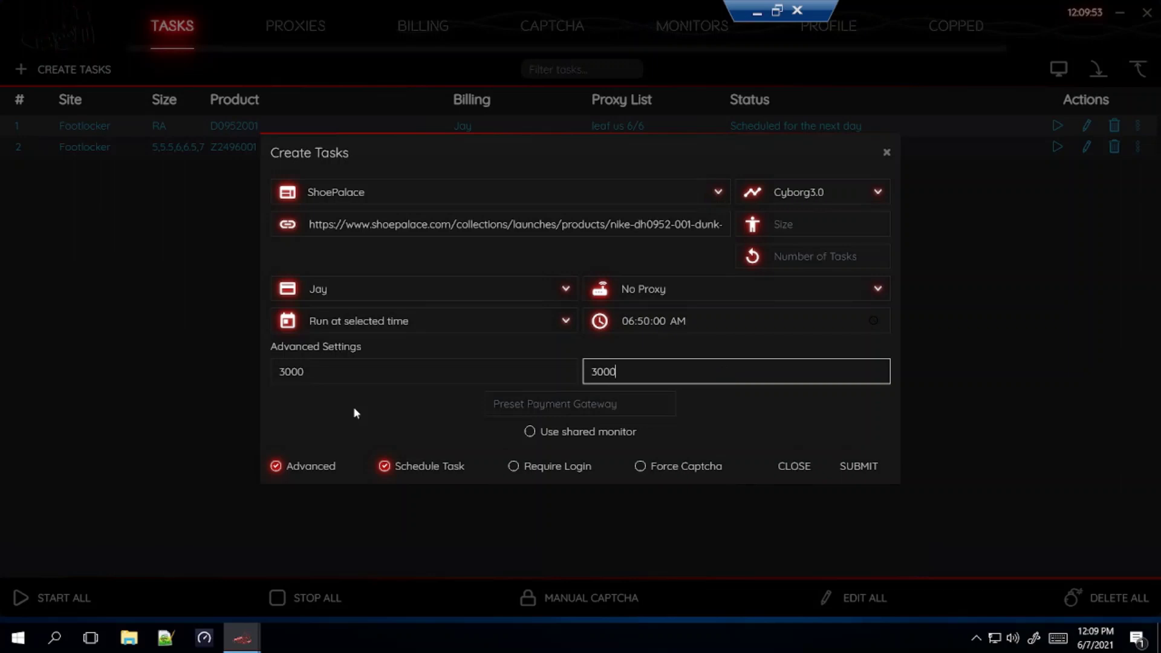
click(79, 587)
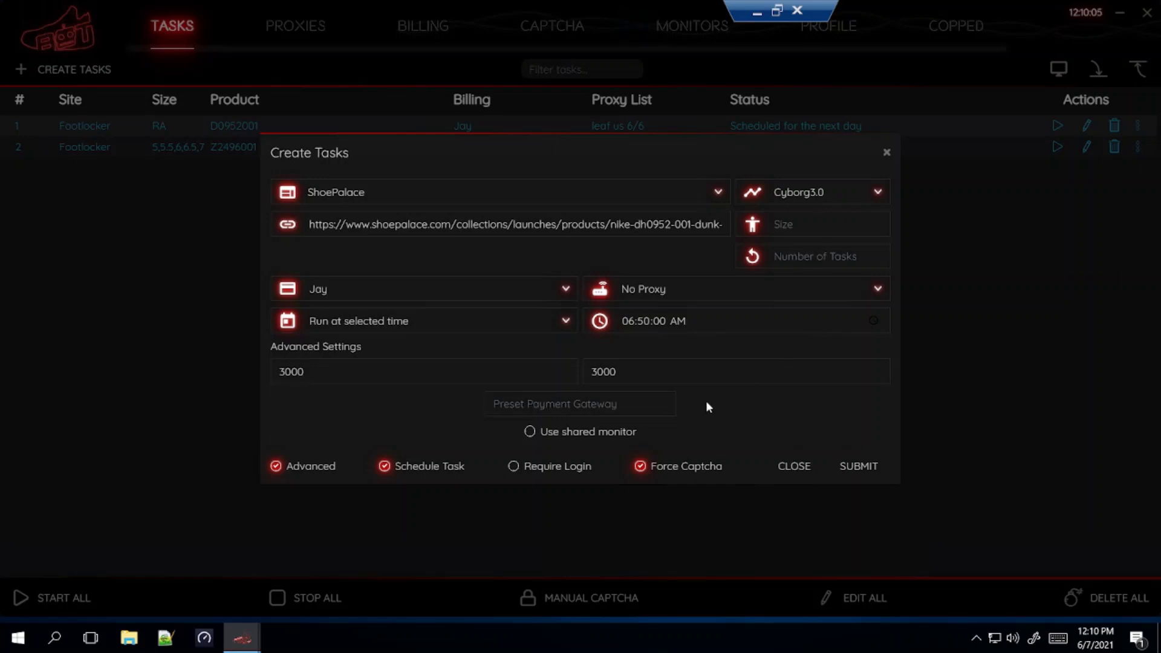
click(873, 471)
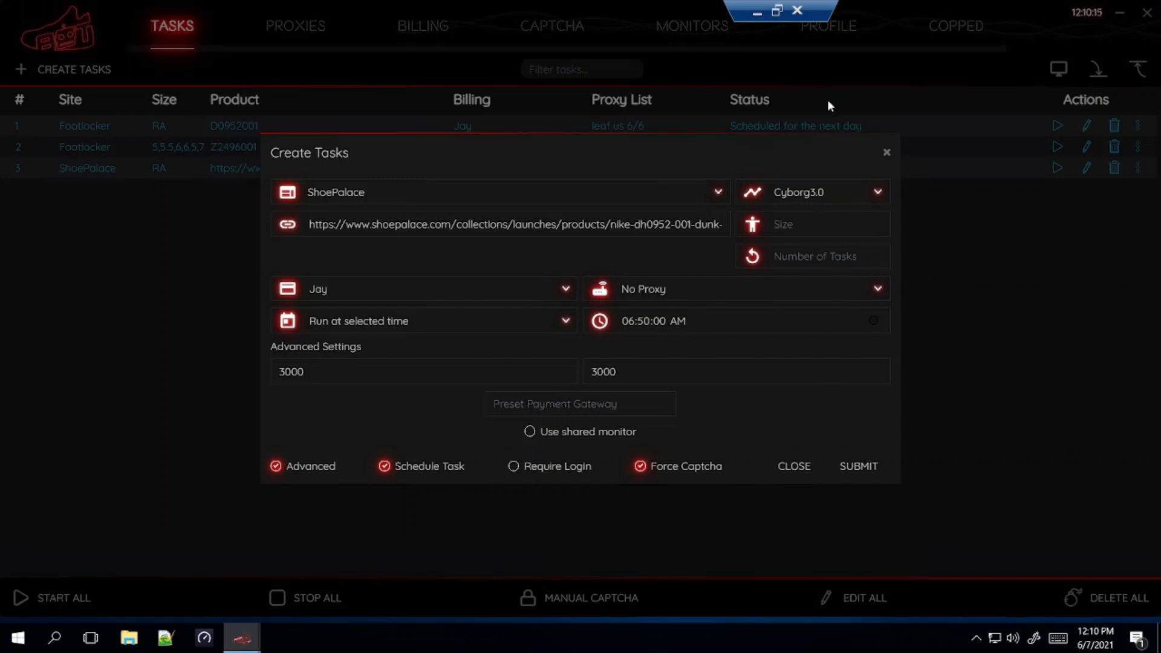
Start a new JimmyJazz task in Cyborg3.0 mode, then switch over to Chrome
click(655, 200)
text(jim)
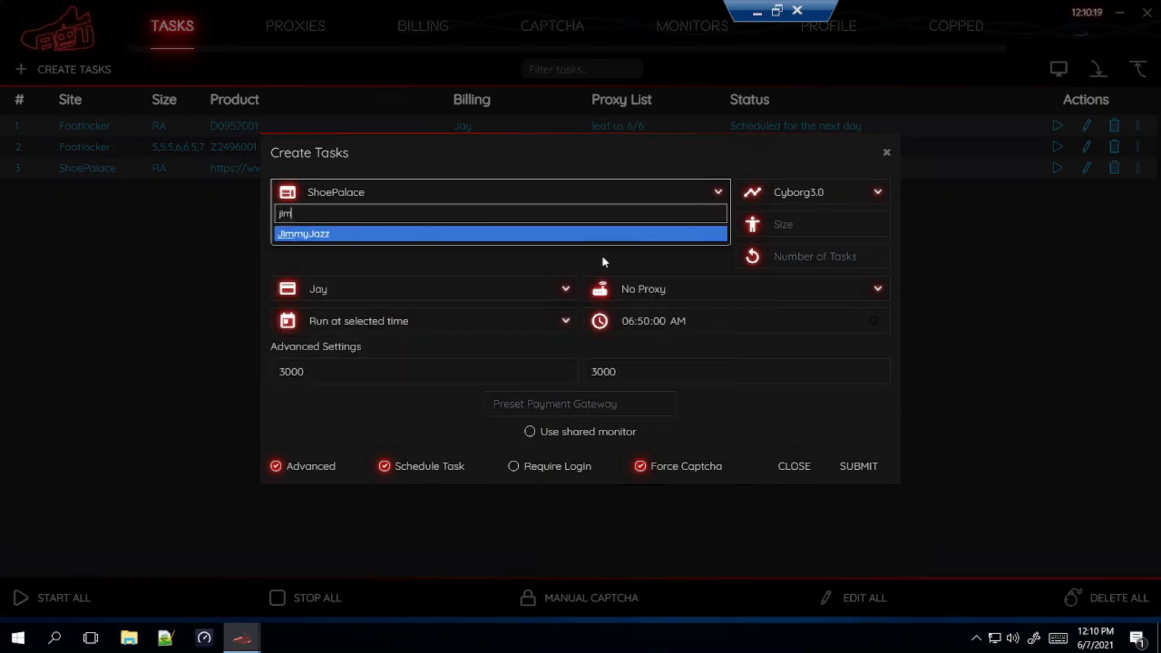
key(Return)
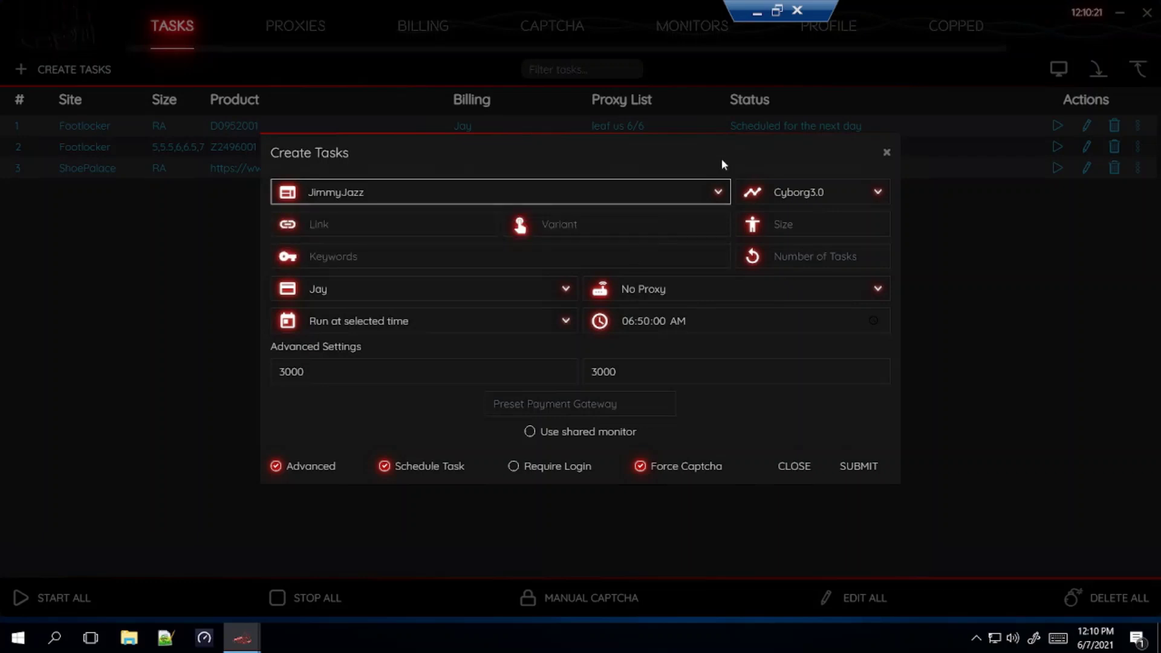
click(865, 194)
click(863, 193)
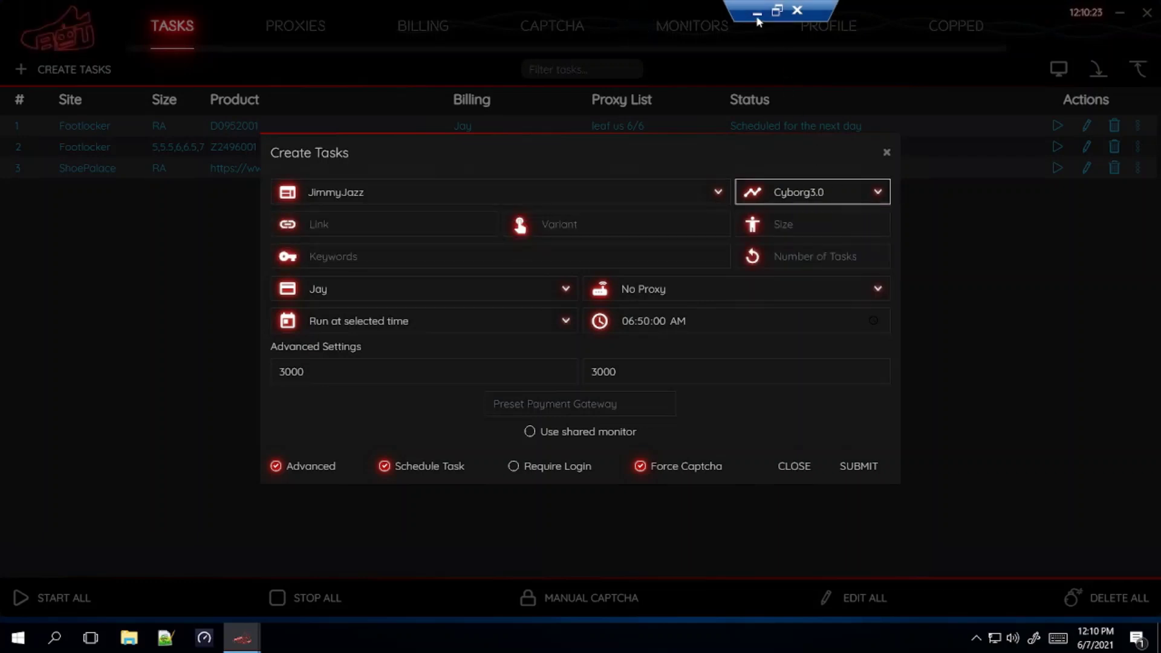
click(757, 12)
Load Jimmy Jazz's release calendar and open the $110 Dunk Low SE Free 99 product page
text(jimmy)
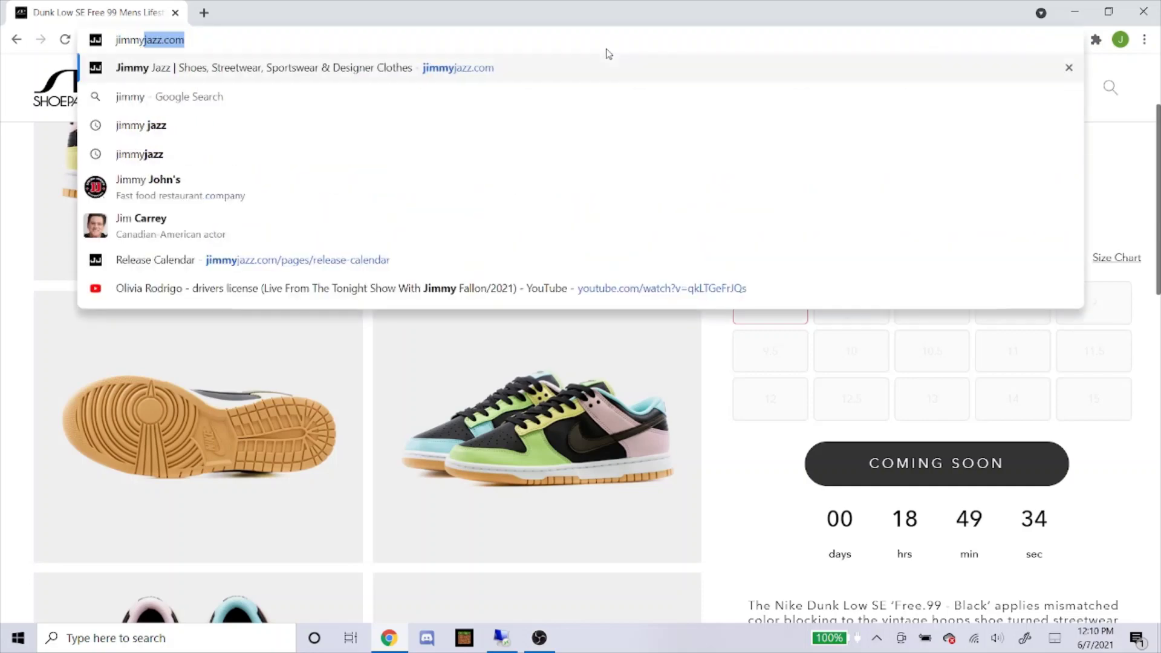
key(Return)
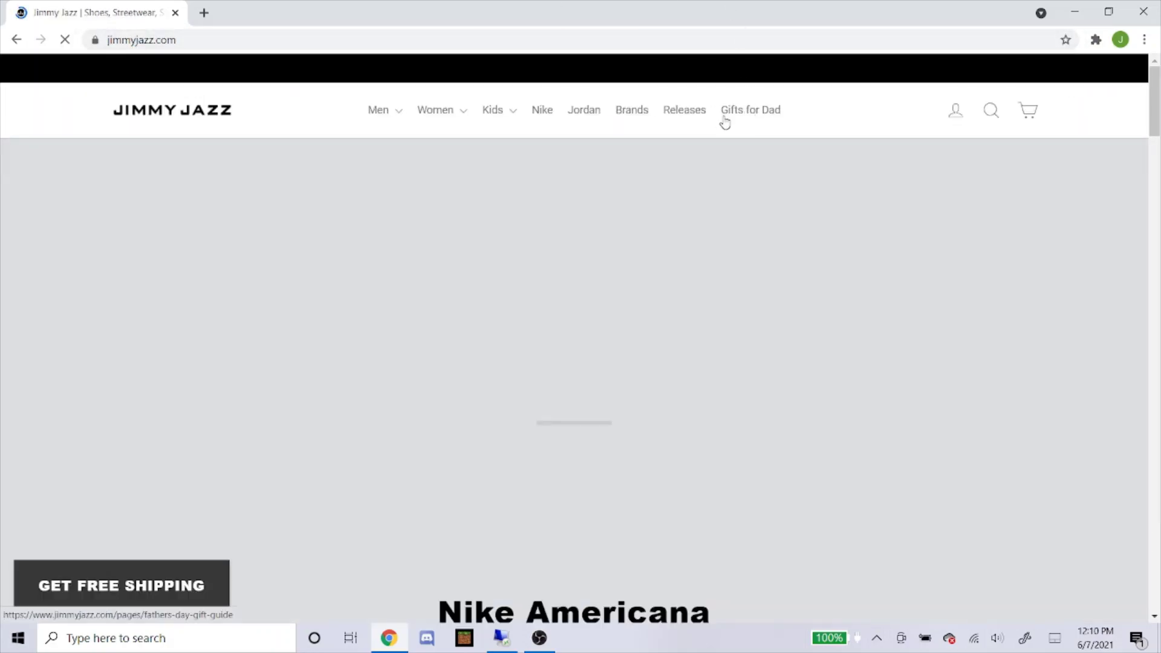
click(689, 123)
scroll(667, 213, down, 10)
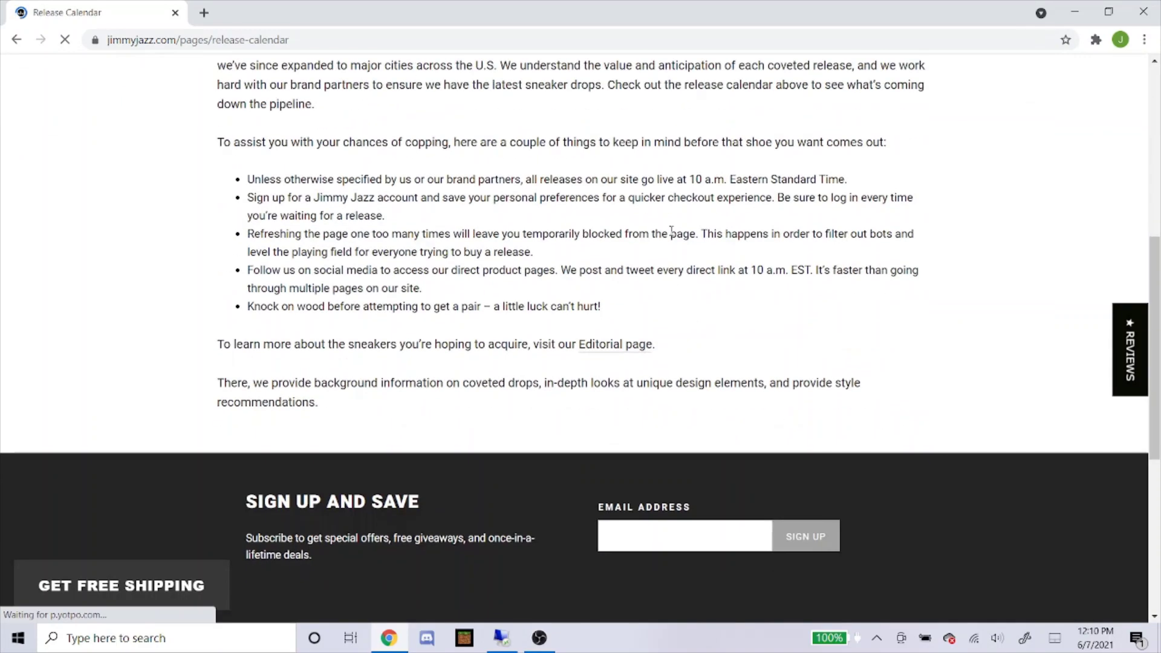
scroll(662, 239, up, 15)
scroll(659, 244, up, 15)
scroll(427, 306, down, 4)
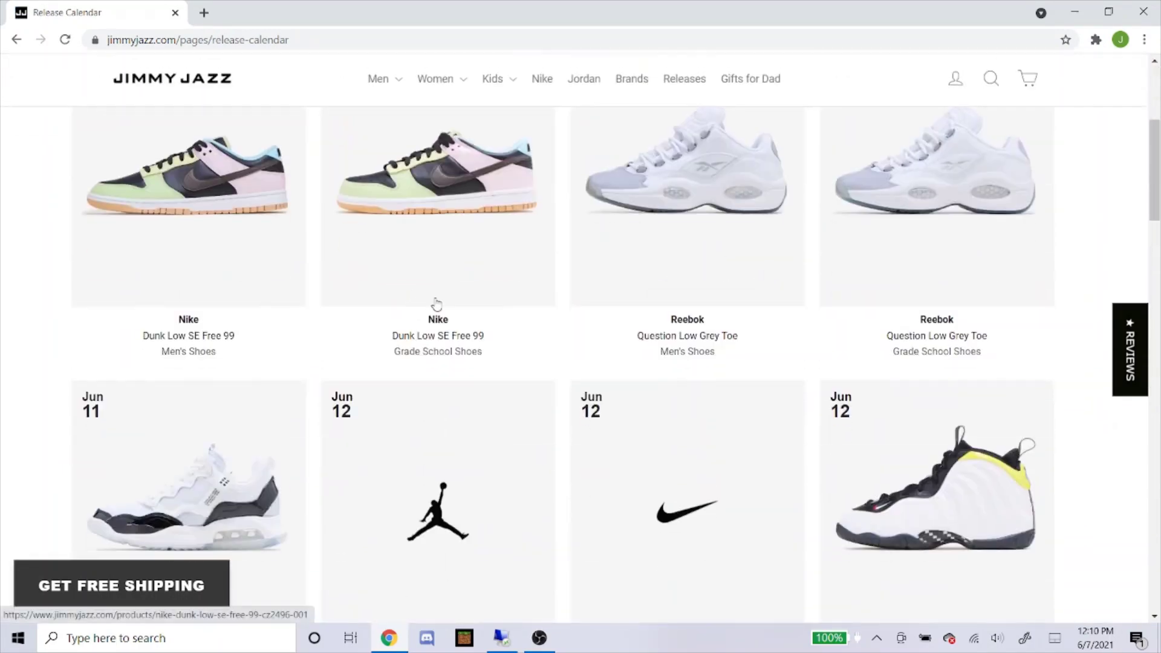
scroll(274, 374, up, 1)
click(195, 254)
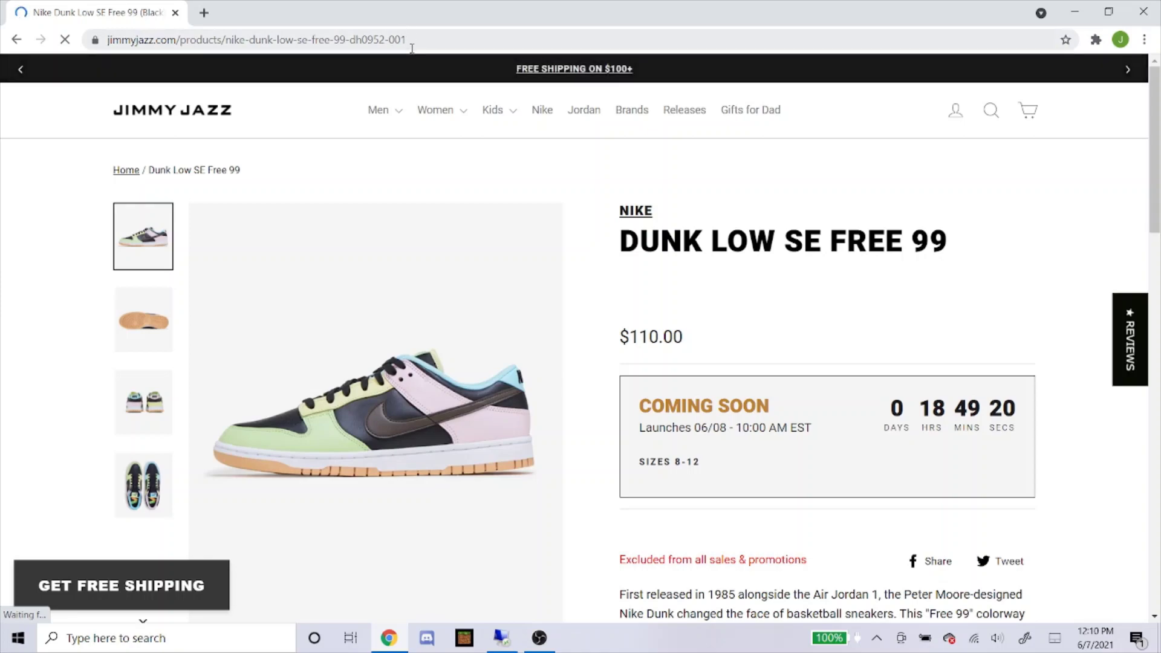
Copy the product page link, dismiss the free shipping pop-up, and return to the calendar and bot
right_click(411, 40)
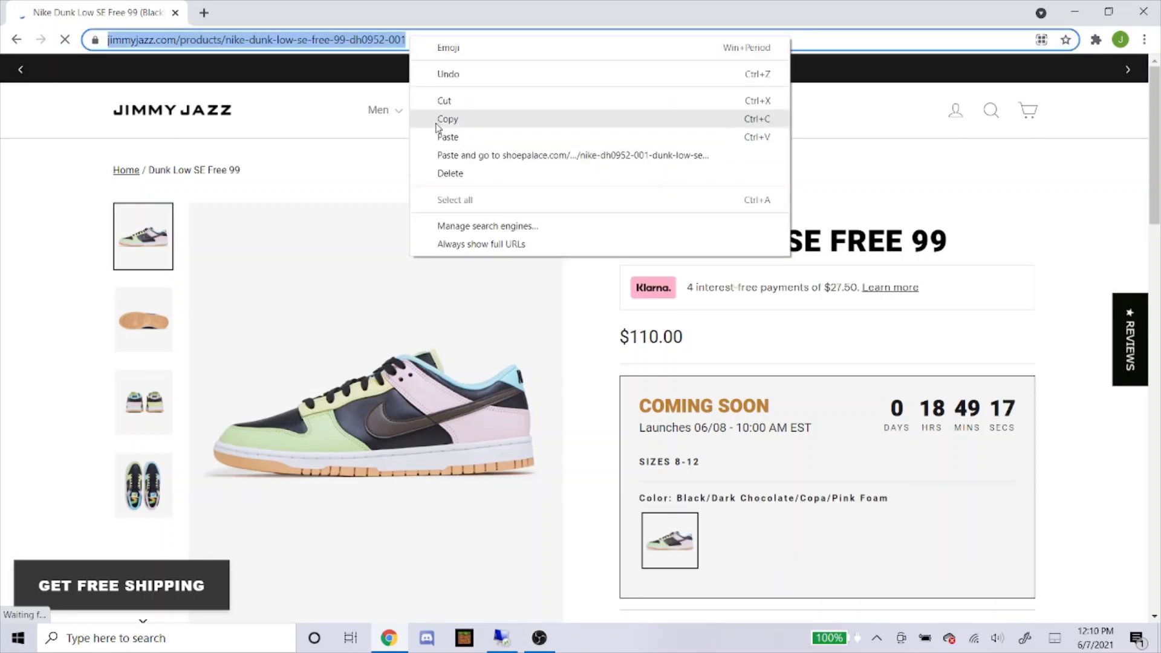
click(441, 118)
scroll(214, 367, down, 5)
scroll(215, 368, up, 5)
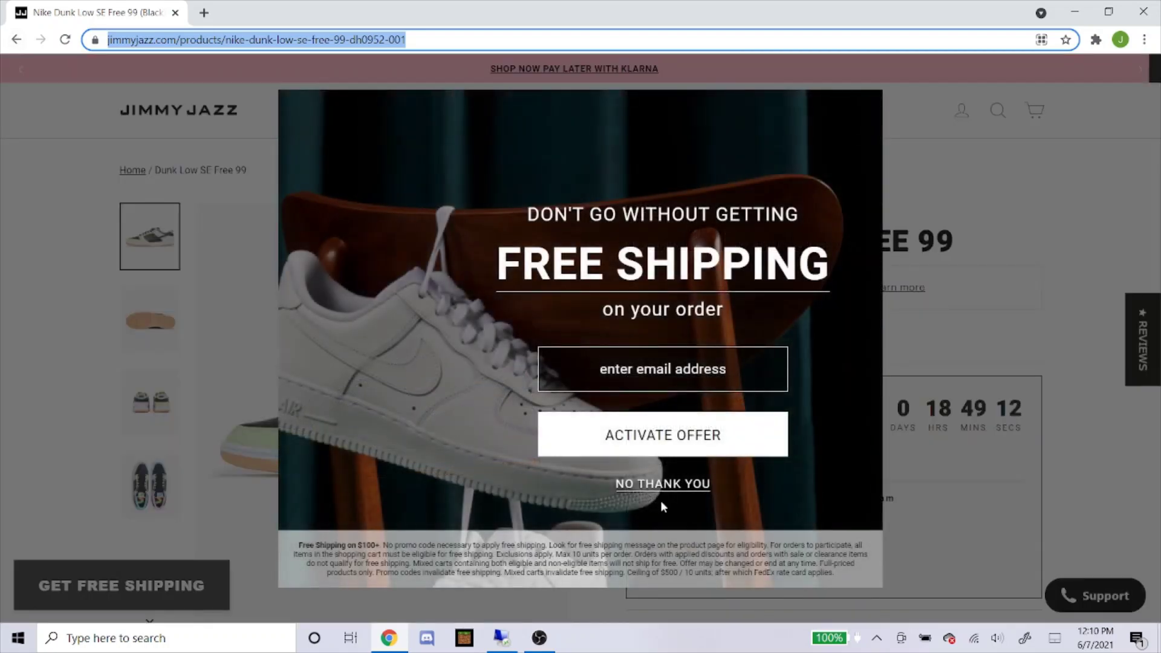
click(661, 499)
click(662, 491)
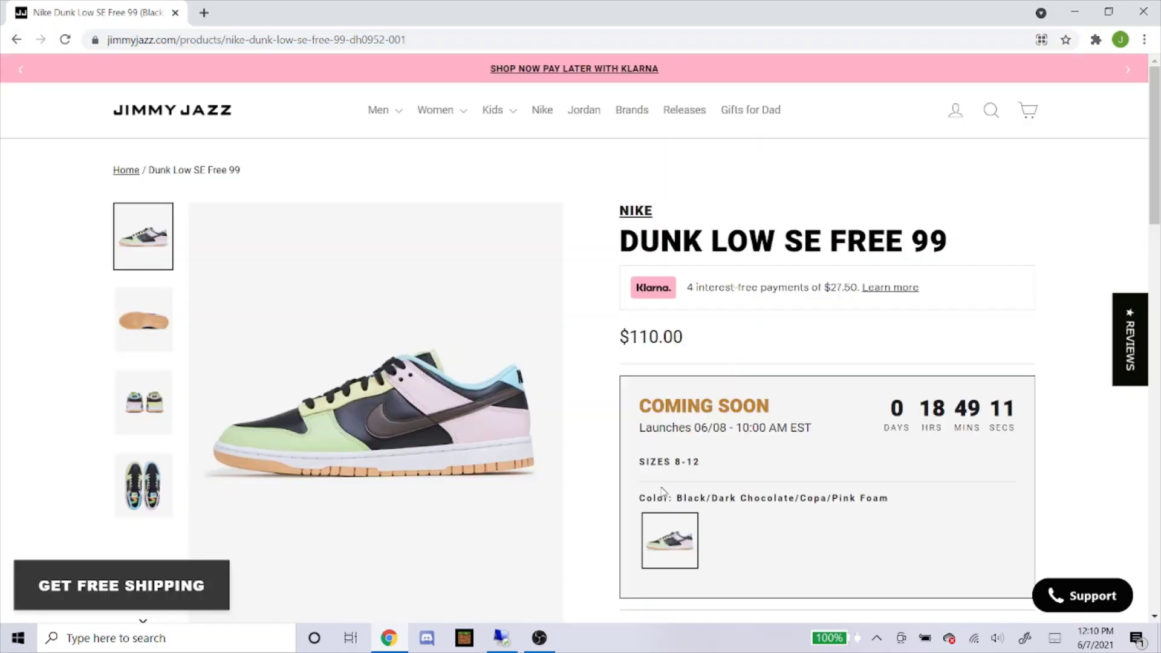
click(14, 38)
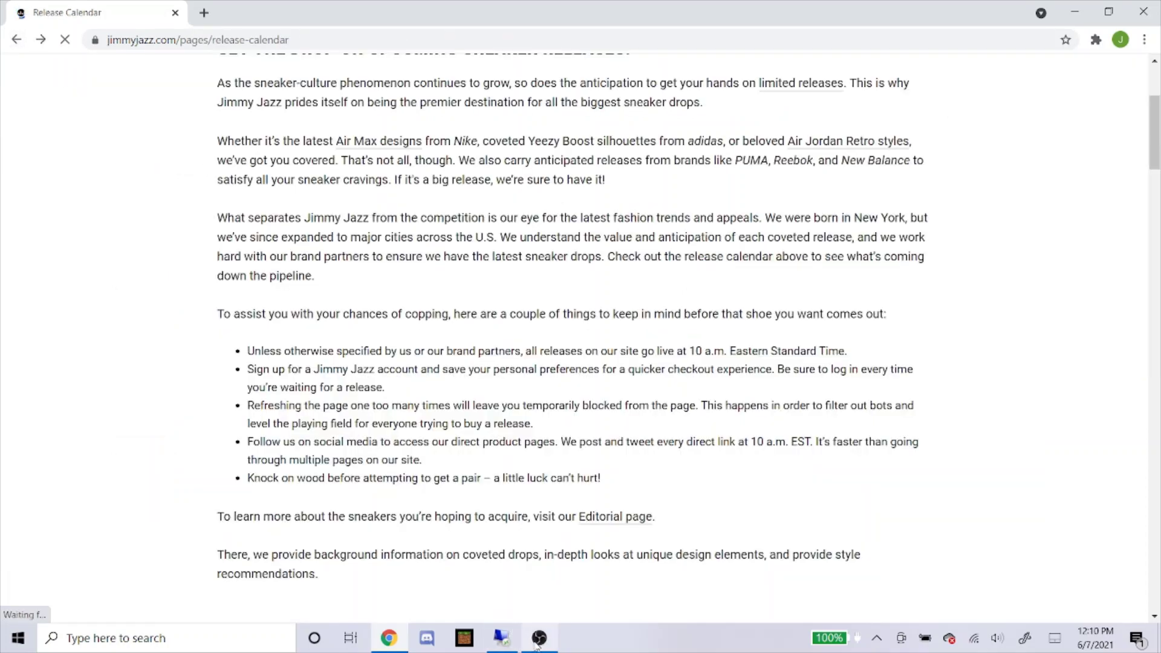
click(538, 640)
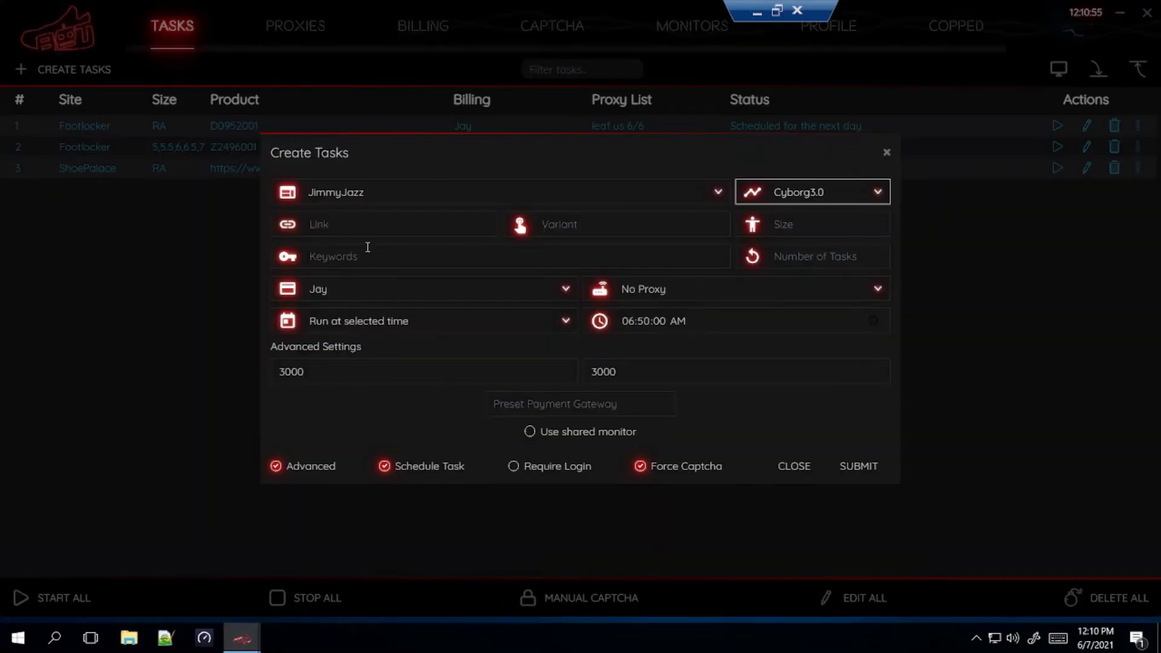
Paste the Jimmy Jazz Dunk Low SE link, leave the size blank, and keep No Proxy
click(367, 232)
right_click(377, 231)
click(404, 262)
click(832, 234)
click(524, 250)
click(668, 288)
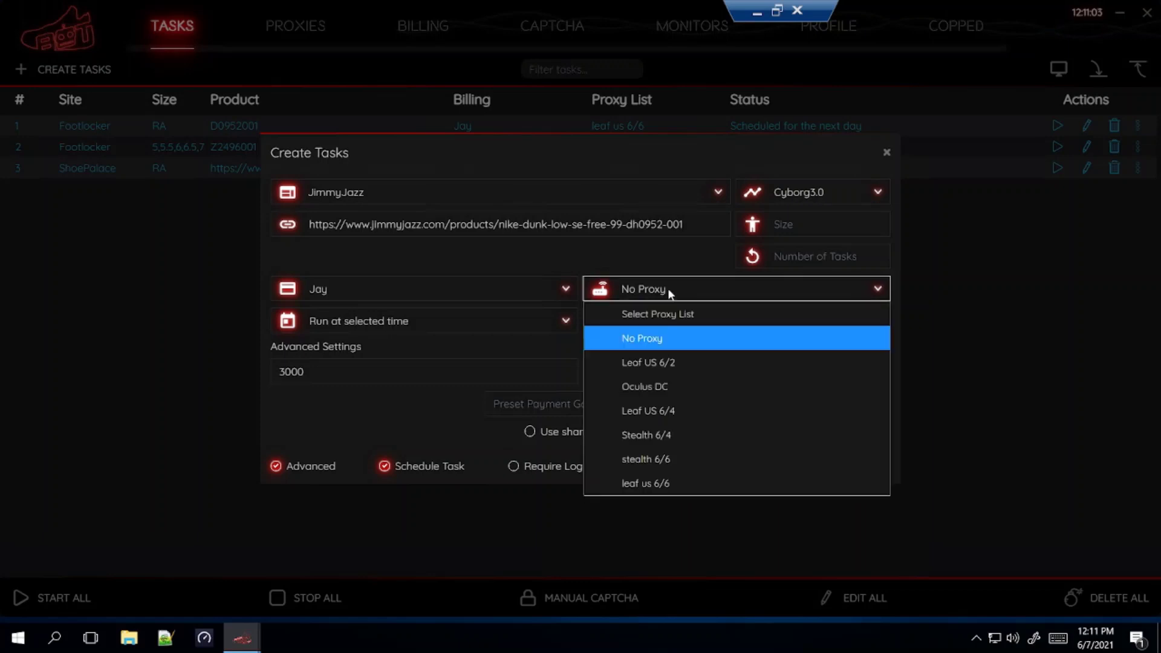
click(676, 342)
Set the start time to 06:55:00 AM and submit the JimmyJazz task
click(574, 261)
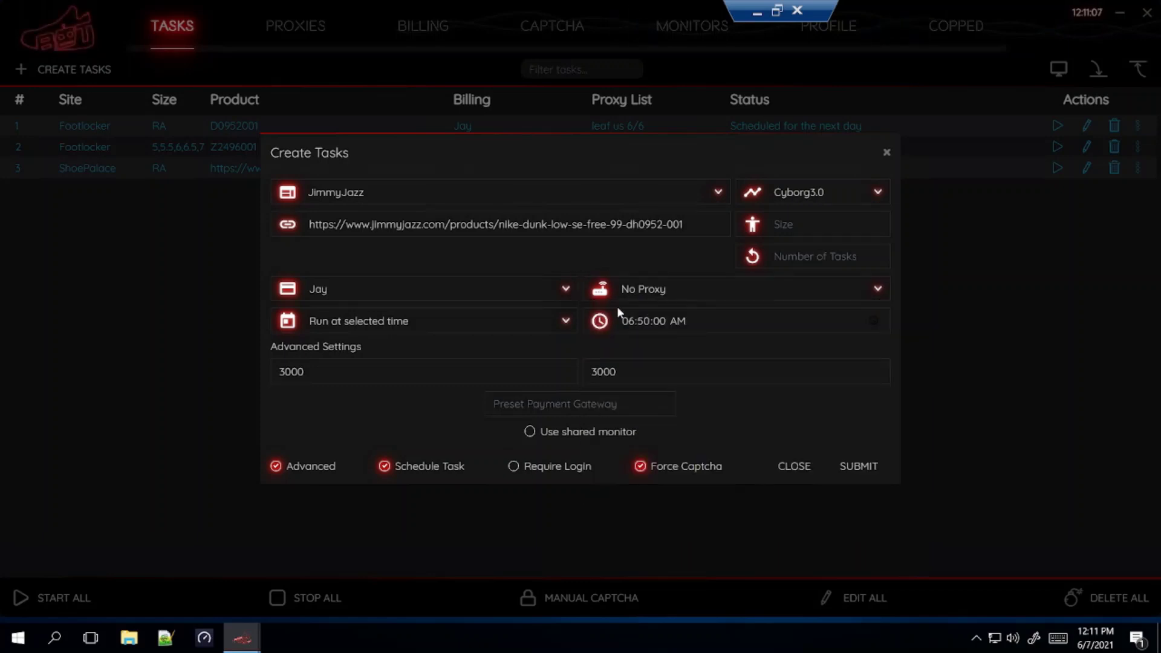
click(646, 327)
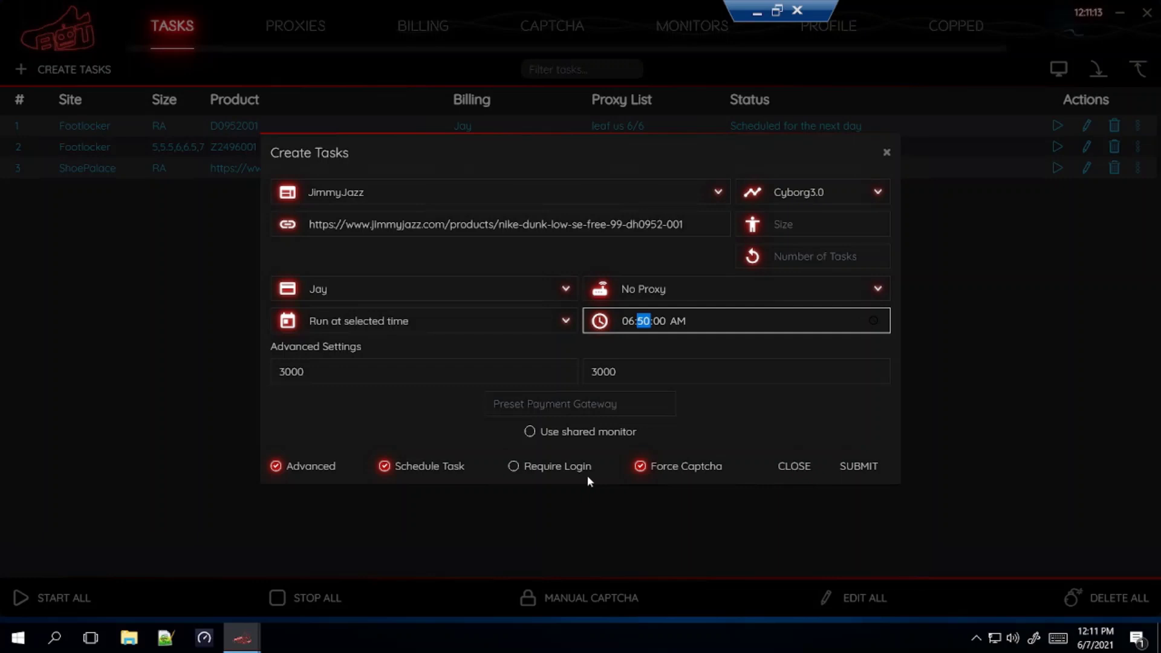
text(55)
click(715, 431)
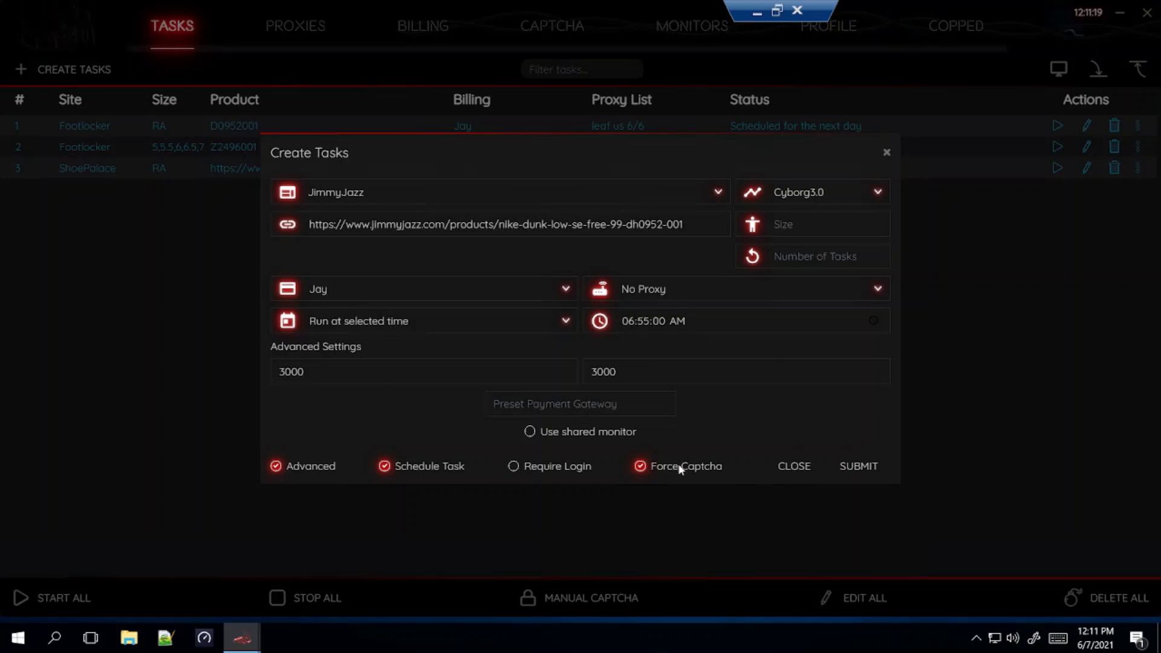
click(869, 473)
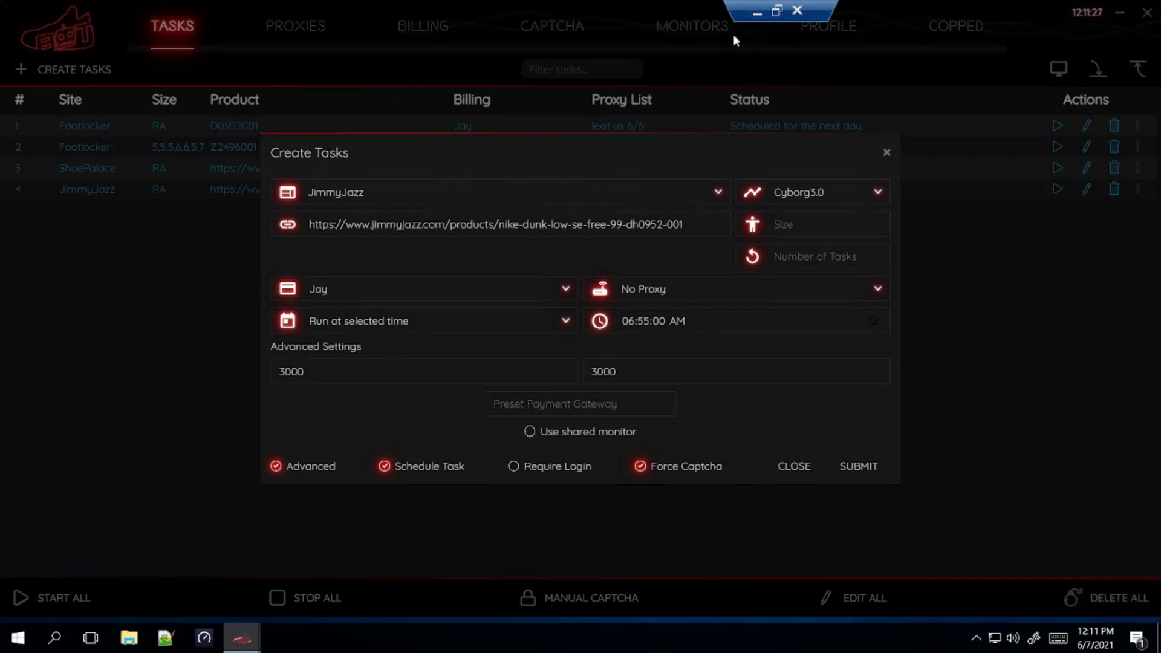
Open the $95 grade-school Dunk Low SE Free 99 page on Jimmy Jazz and copy its link
click(757, 12)
scroll(194, 212, up, 10)
scroll(333, 234, down, 5)
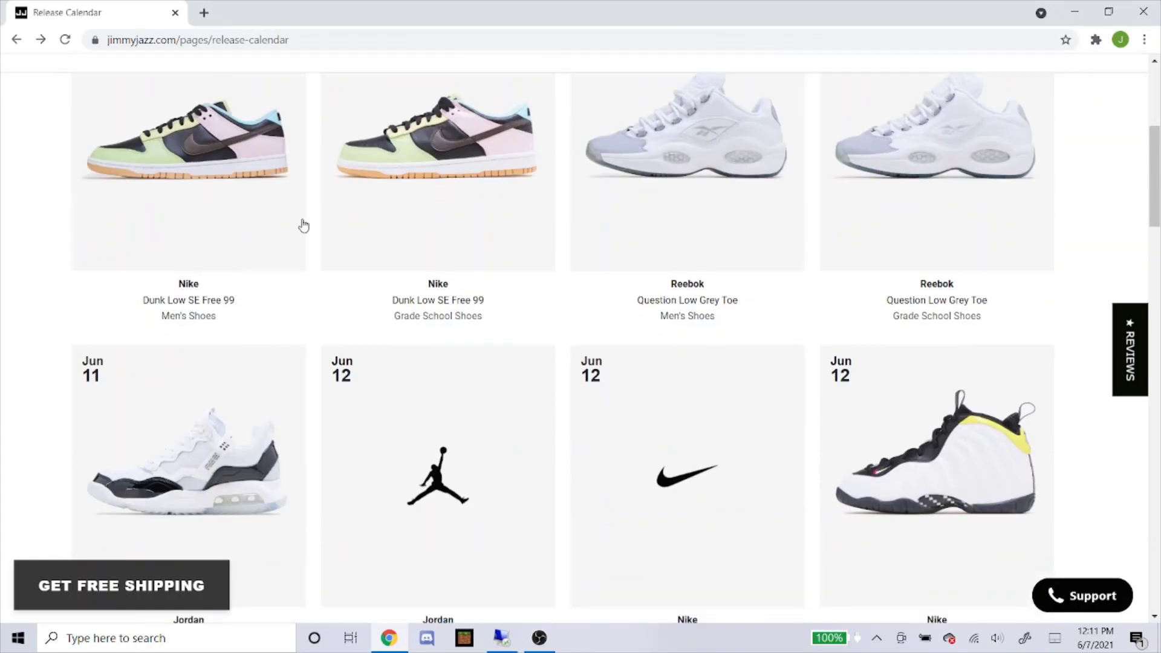
click(444, 192)
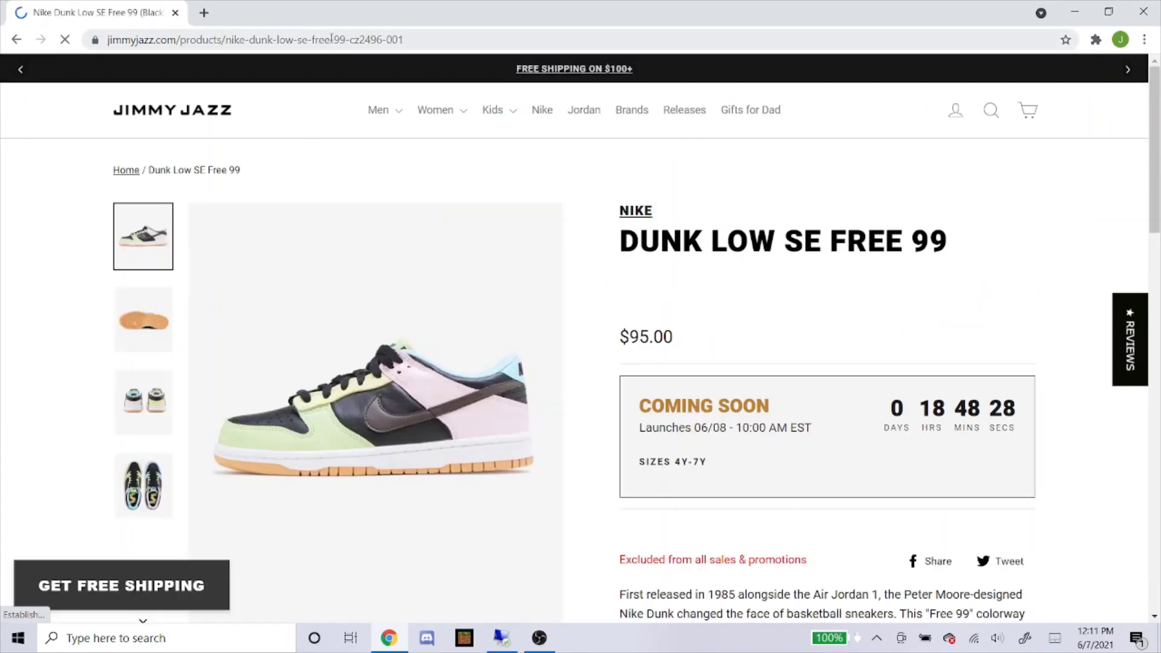
click(332, 42)
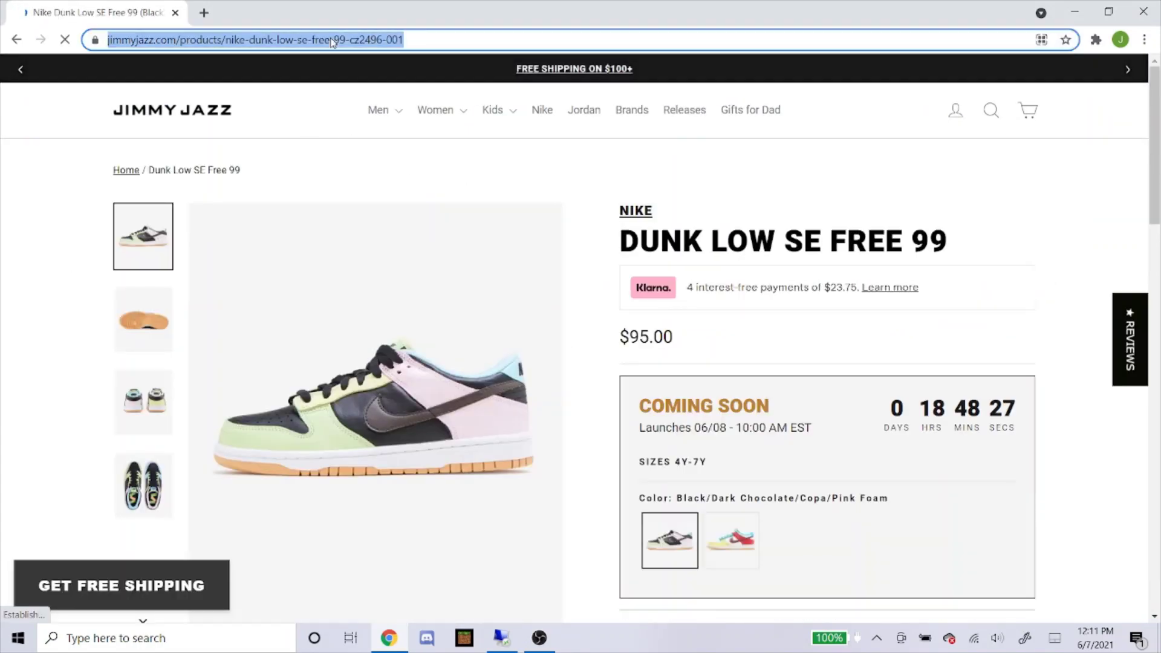
right_click(332, 41)
click(387, 126)
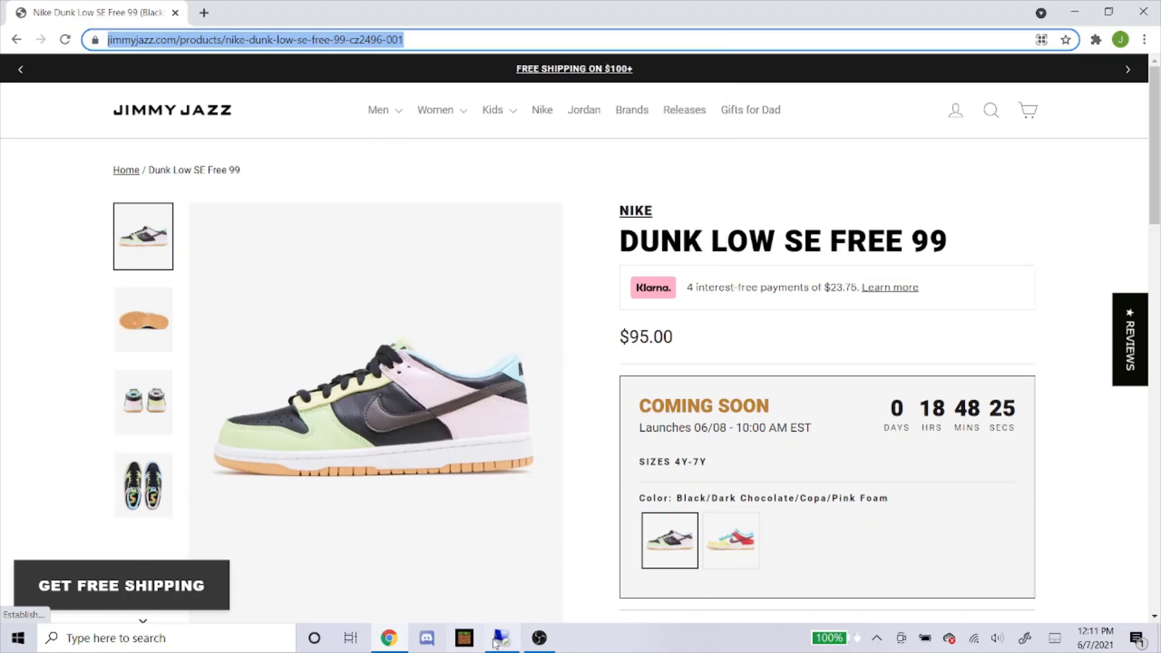
click(501, 639)
Replace the Link field's URL with the grade-school Dunk Low SE product link
click(568, 224)
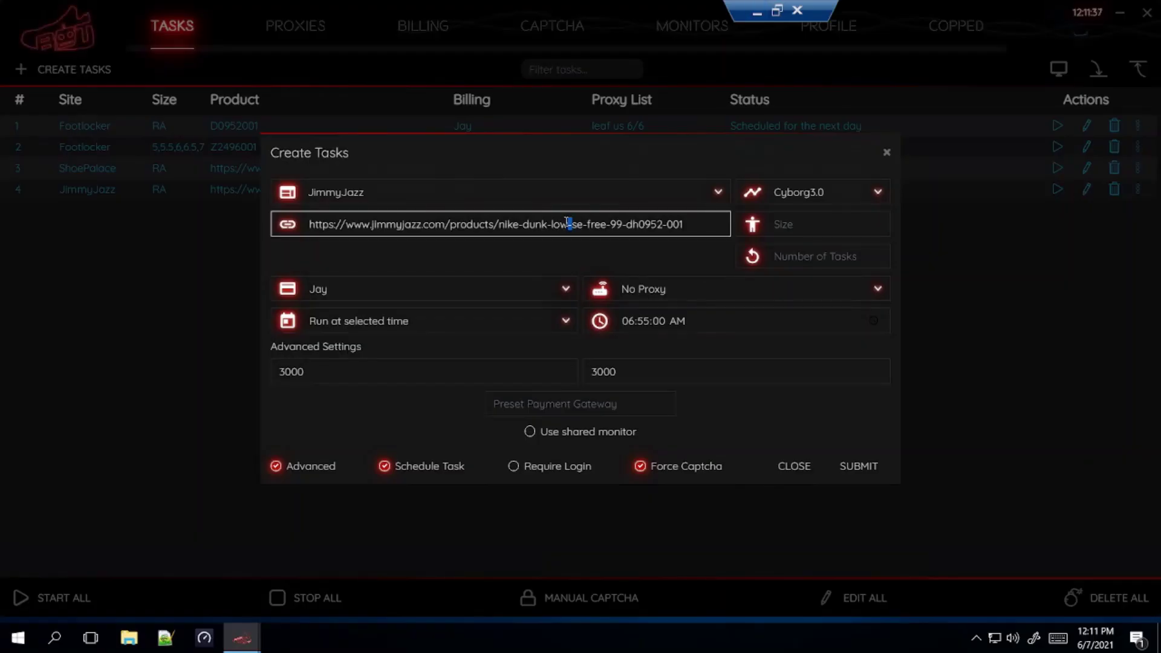
key(ctrl+a)
key(BackSpace)
right_click(617, 217)
right_click(453, 223)
click(467, 253)
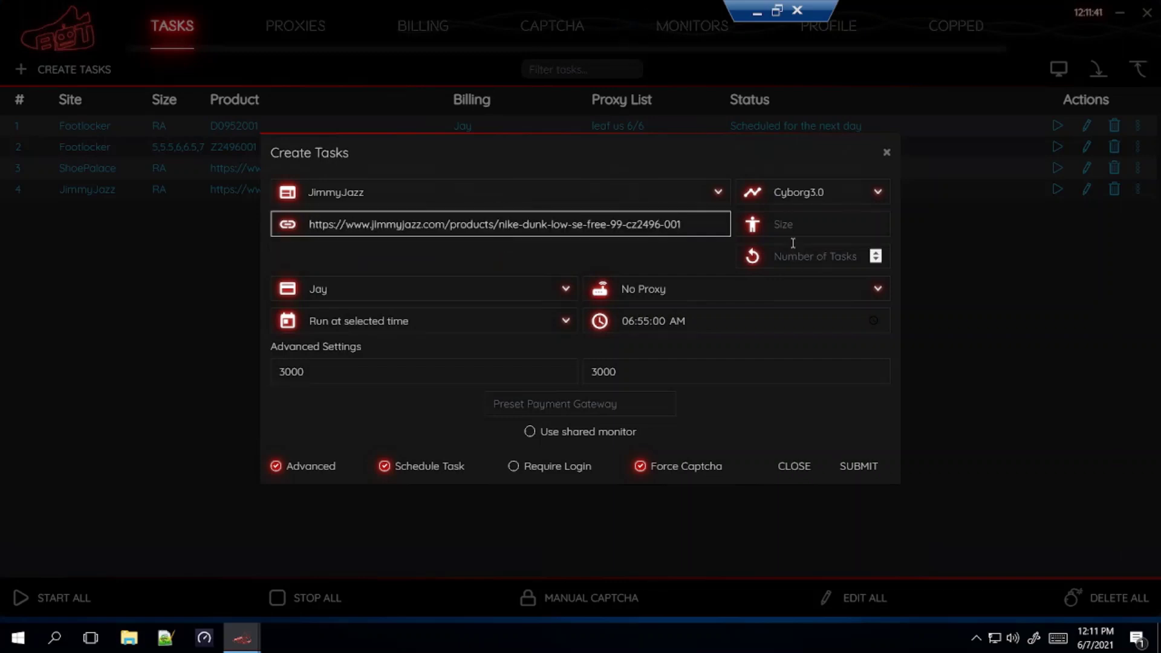
Enter sizes 5.5, 6, 6.5, 7, choose the Oculus DC proxy list, and submit the task
click(786, 225)
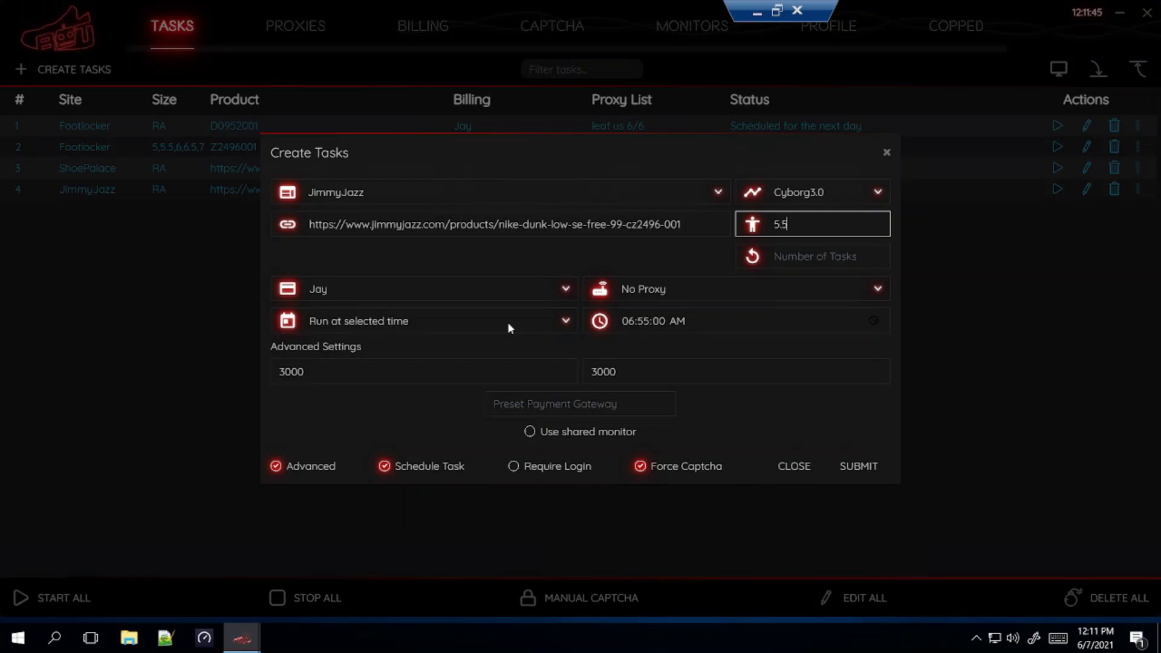
text(5.5,6,6.5,7)
click(524, 288)
click(630, 292)
click(654, 383)
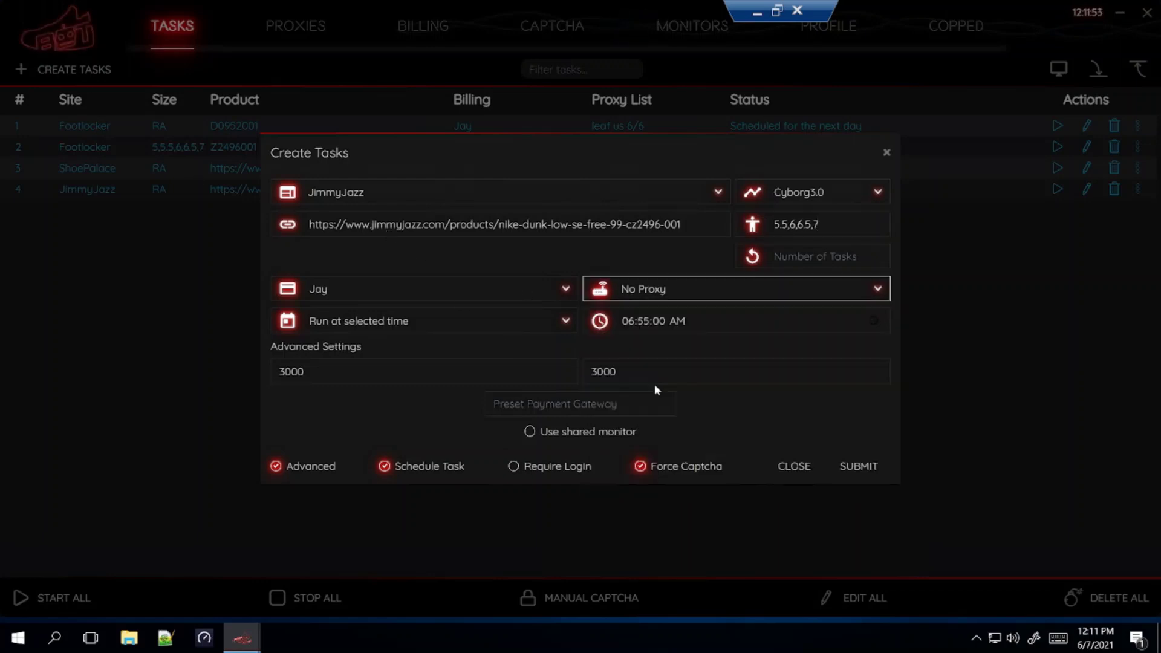
click(858, 466)
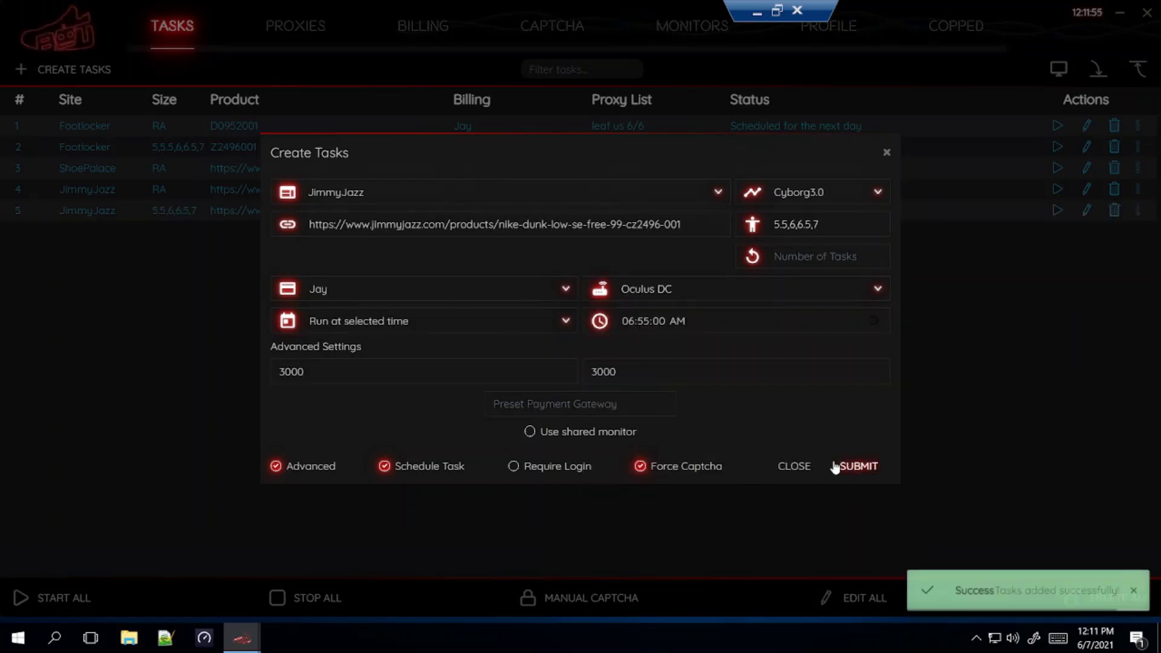
click(787, 474)
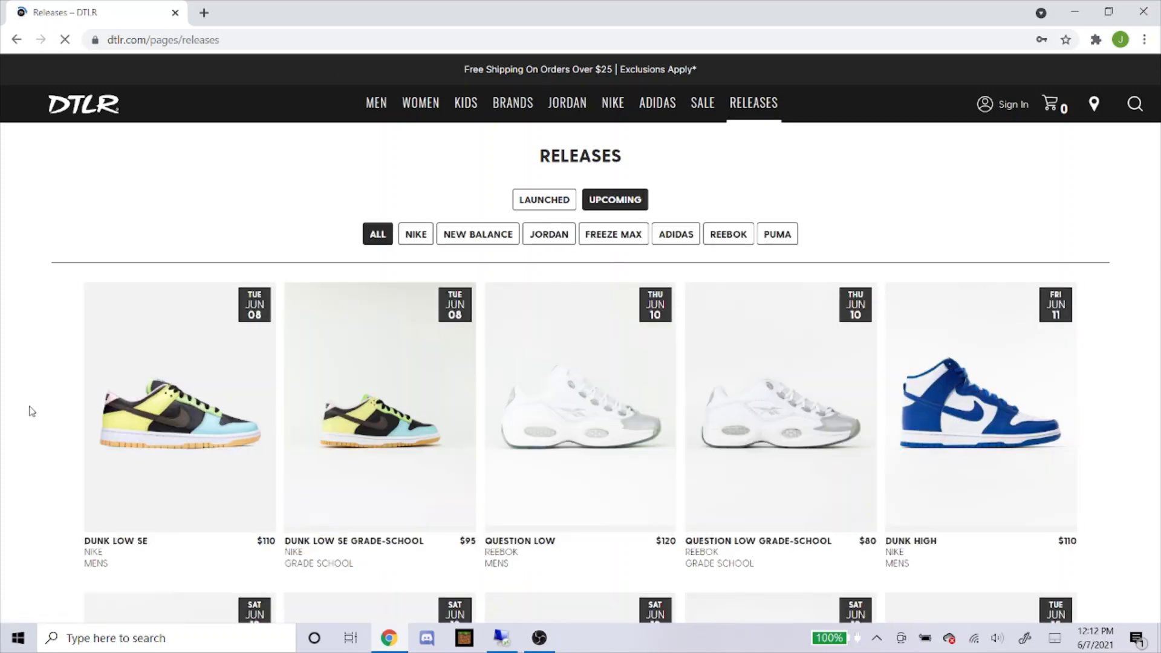
Scroll DTLR's upcoming releases to the June 8 Dunk Low SE and grade-school listings
scroll(16, 396, down, 3)
scroll(14, 394, up, 1)
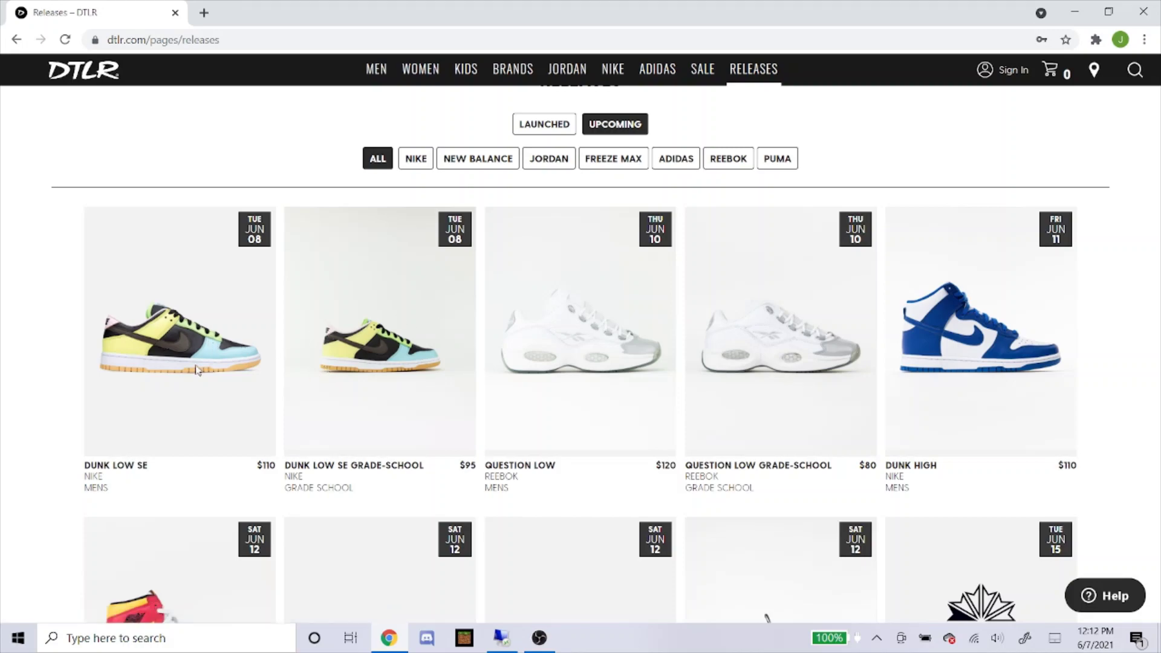
scroll(290, 402, down, 1)
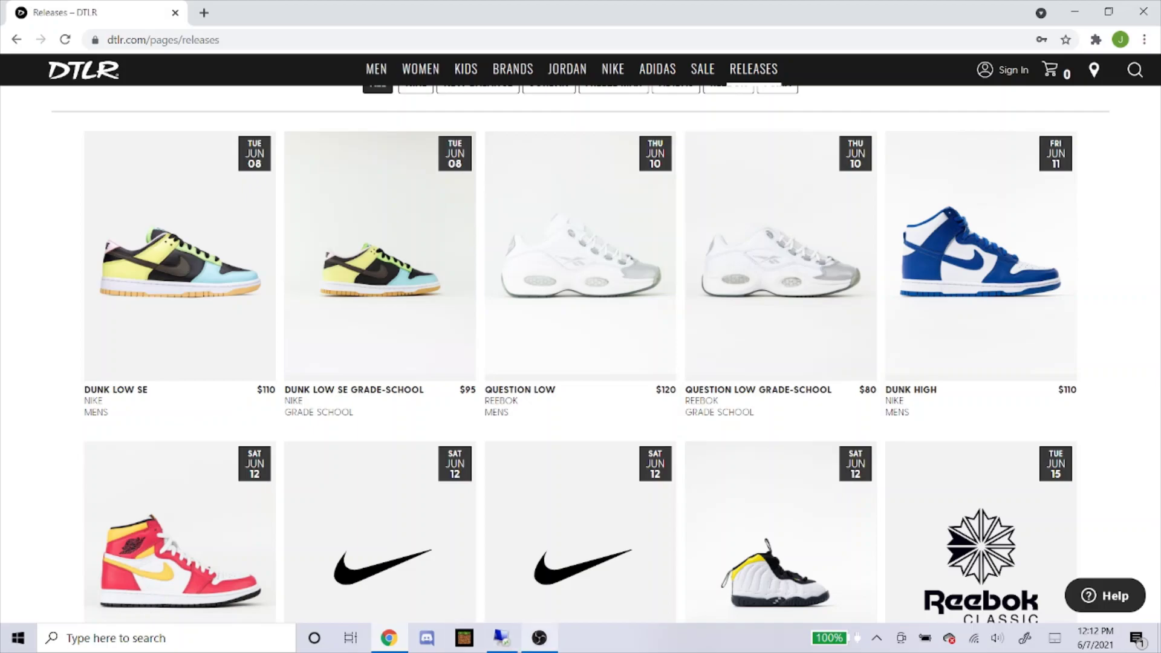
Open a new task form with DTLR as the site and focus Keywords, glancing at DTLR releases
click(501, 638)
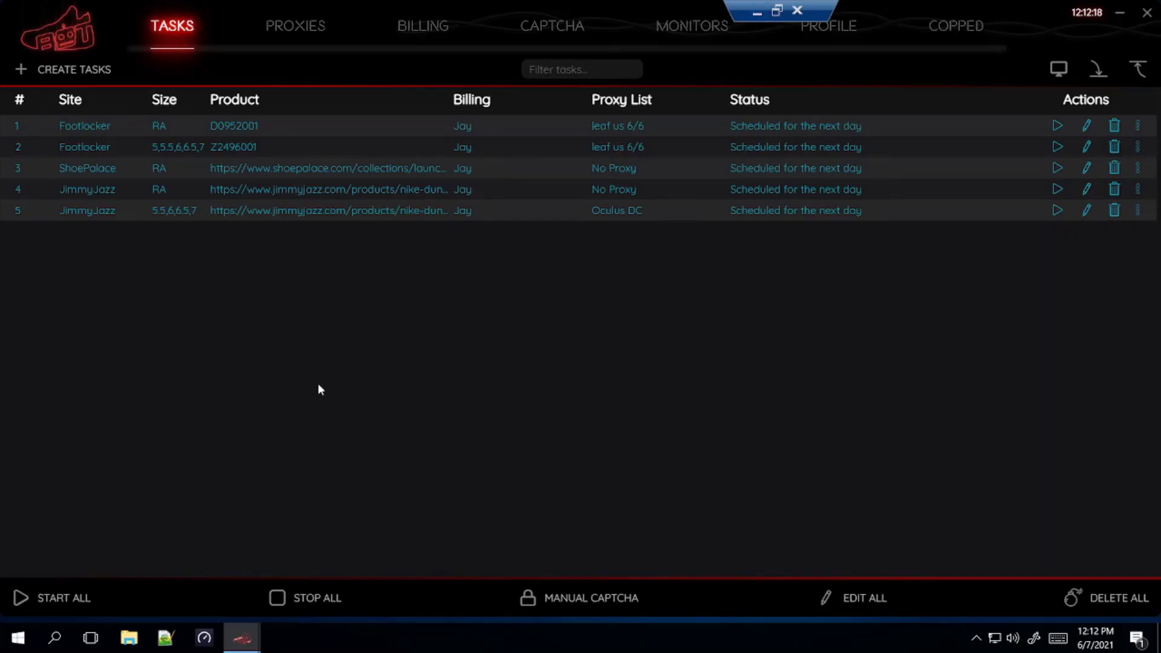
click(65, 71)
click(393, 193)
text(DTLR)
key(Return)
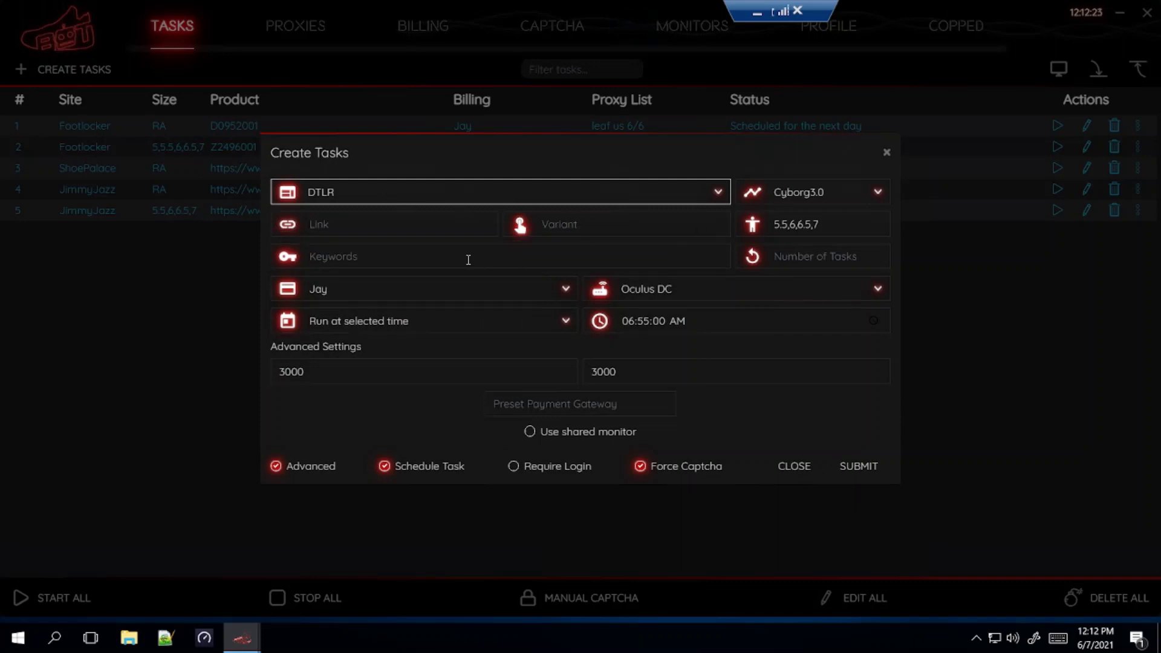
click(354, 253)
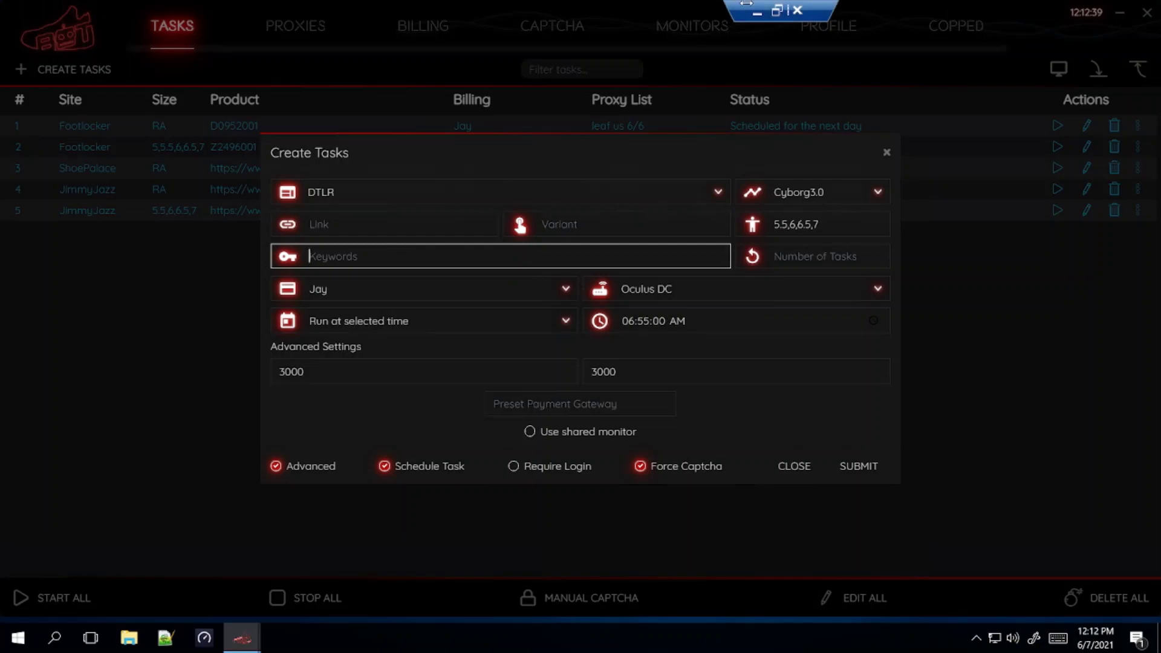
click(756, 11)
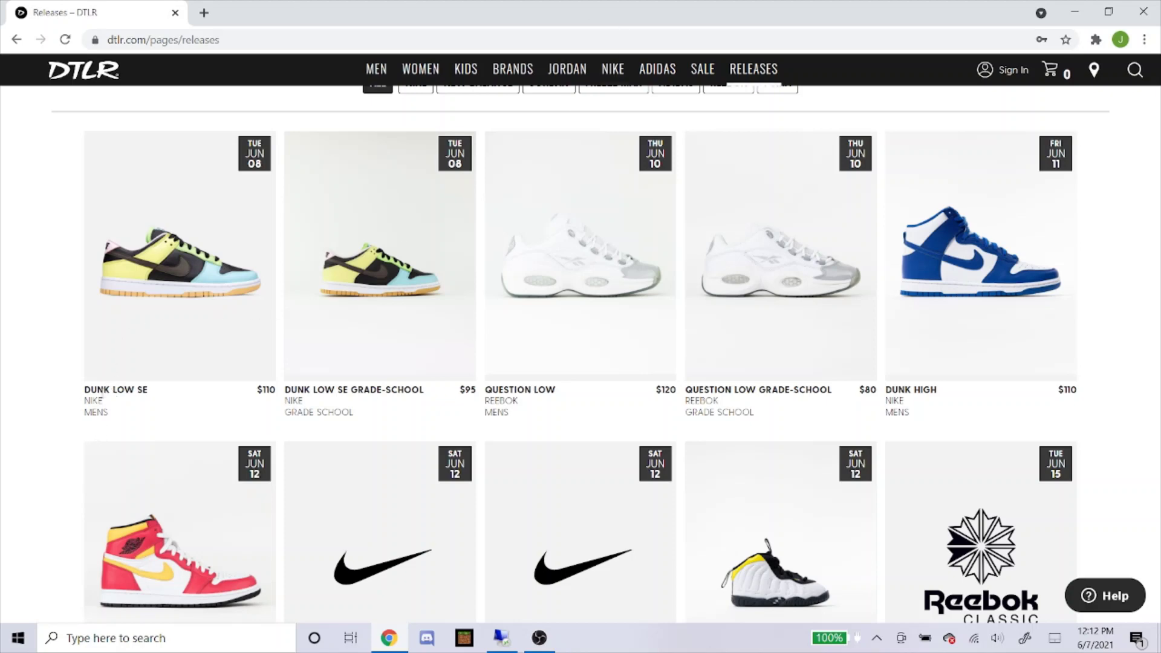
click(502, 638)
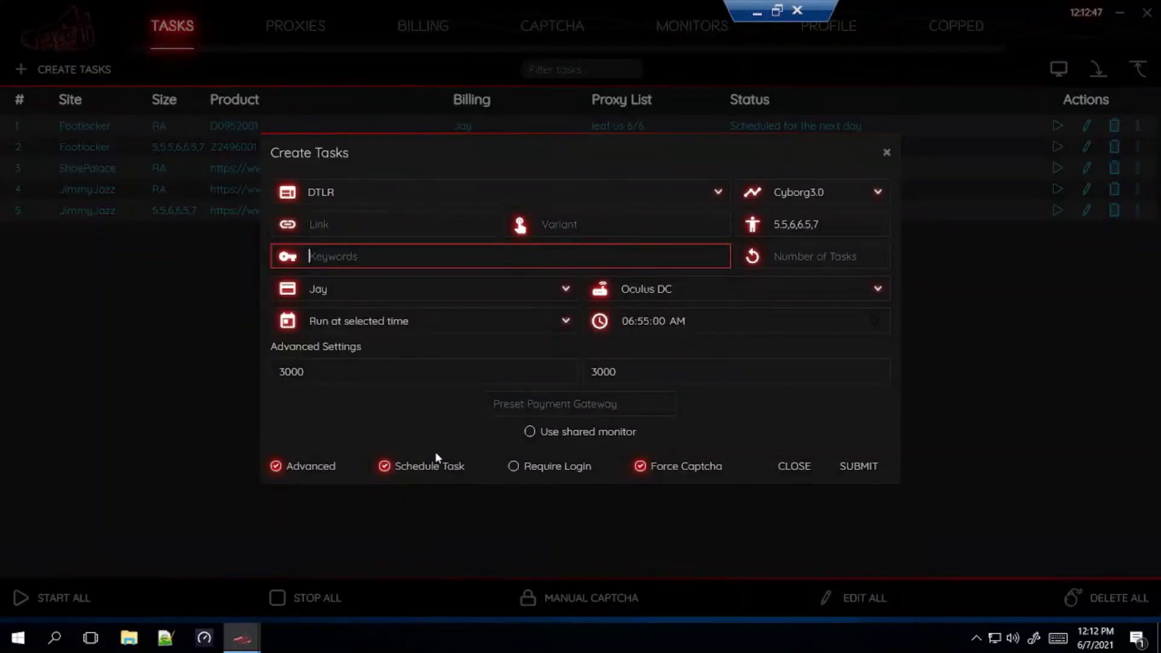
Type the keywords 'dunk low se mens -grade -school -gradeschool -gs', checking the DTLR releases page meanwhile
text(dunk low se)
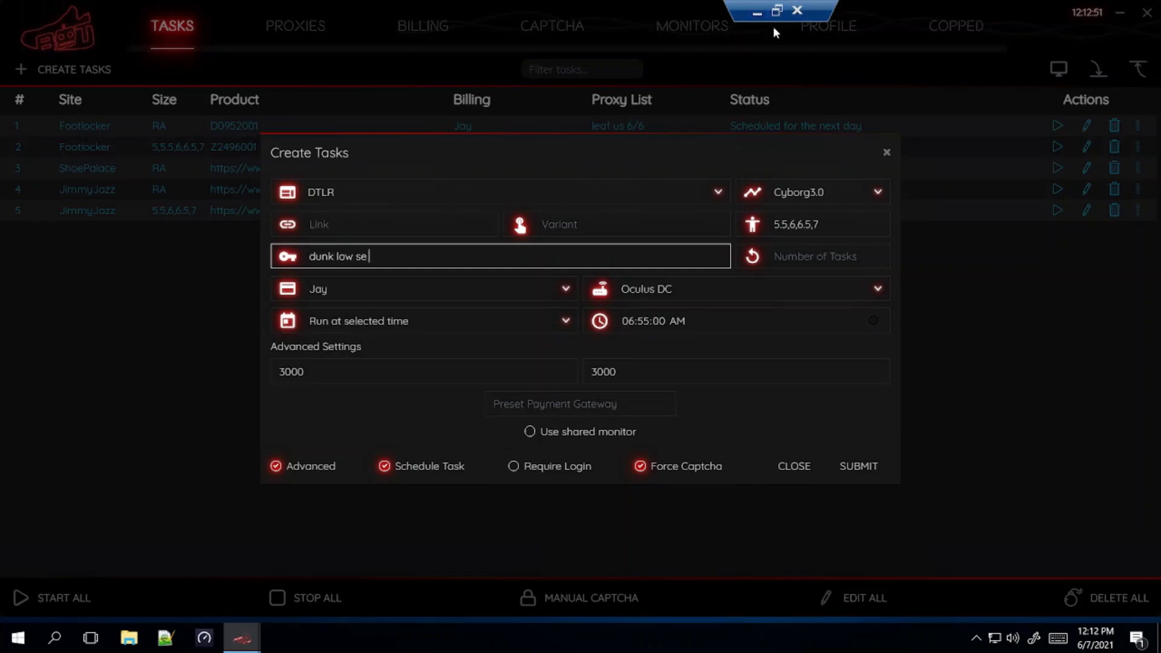
click(756, 12)
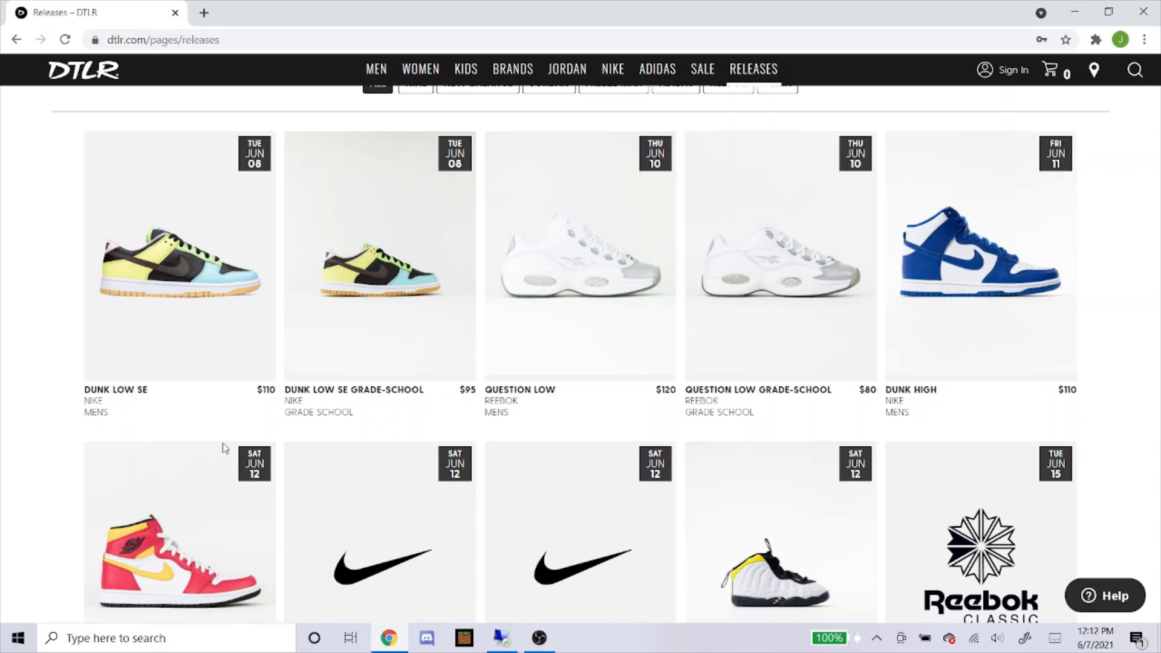
click(499, 637)
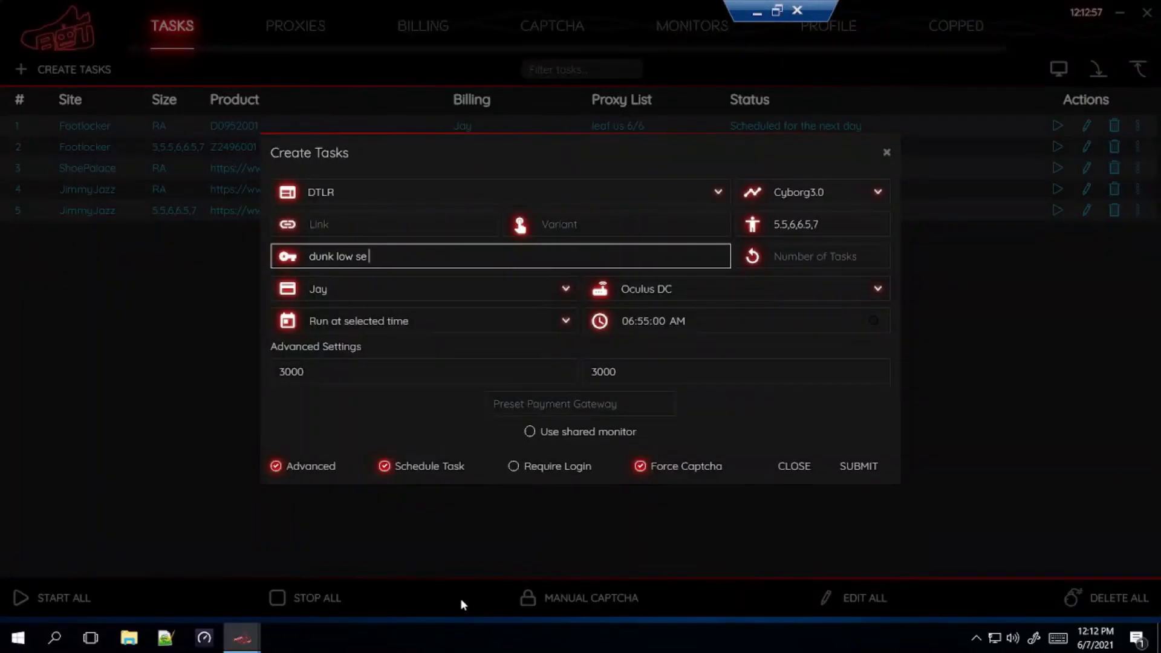
text(mens)
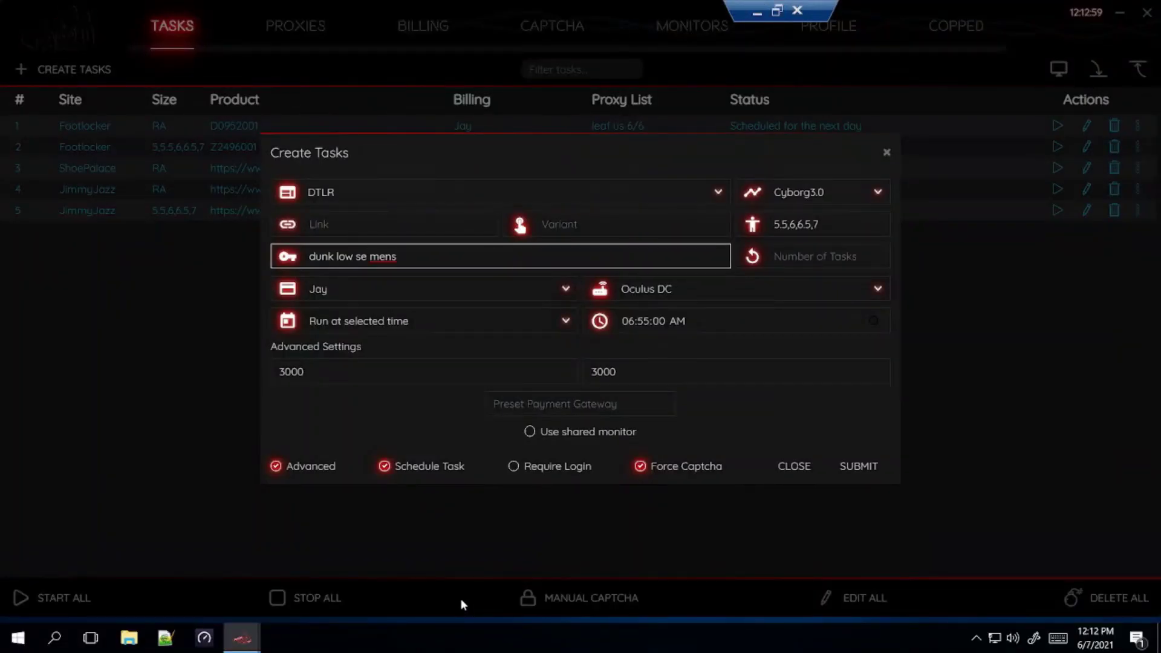
text( -grade -school)
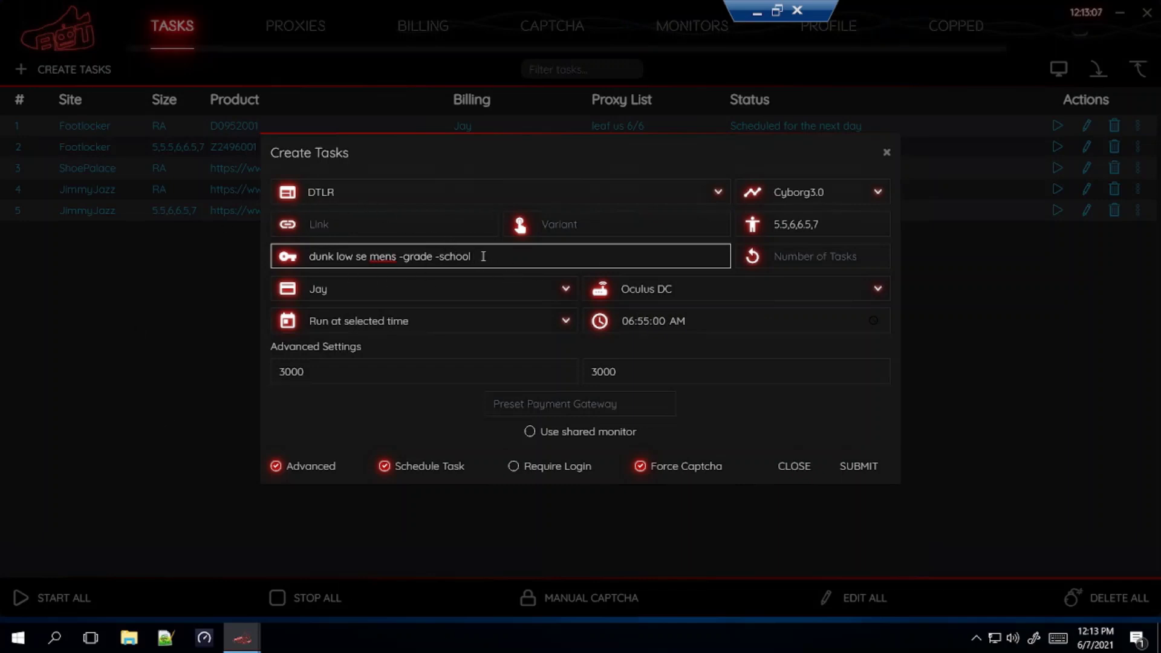
key(shift+Left)
key(shift+Left)
key(shift+Left)
key(shift+Left)
key(shift+Left)
key(shift+Left)
key(shift+Left)
key(shift+Left)
key(shift+Left)
key(shift+Left)
key(shift+Left)
key(shift+Left)
key(shift+Left)
key(shift+Left)
key(shift+Left)
key(shift+Left)
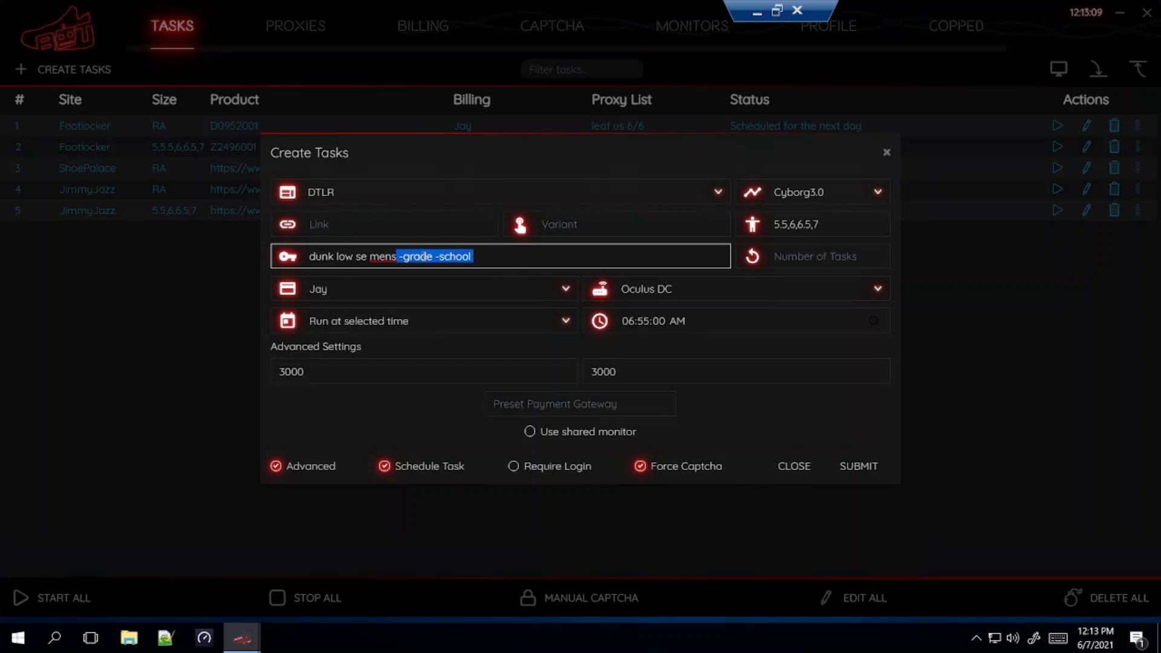
click(489, 255)
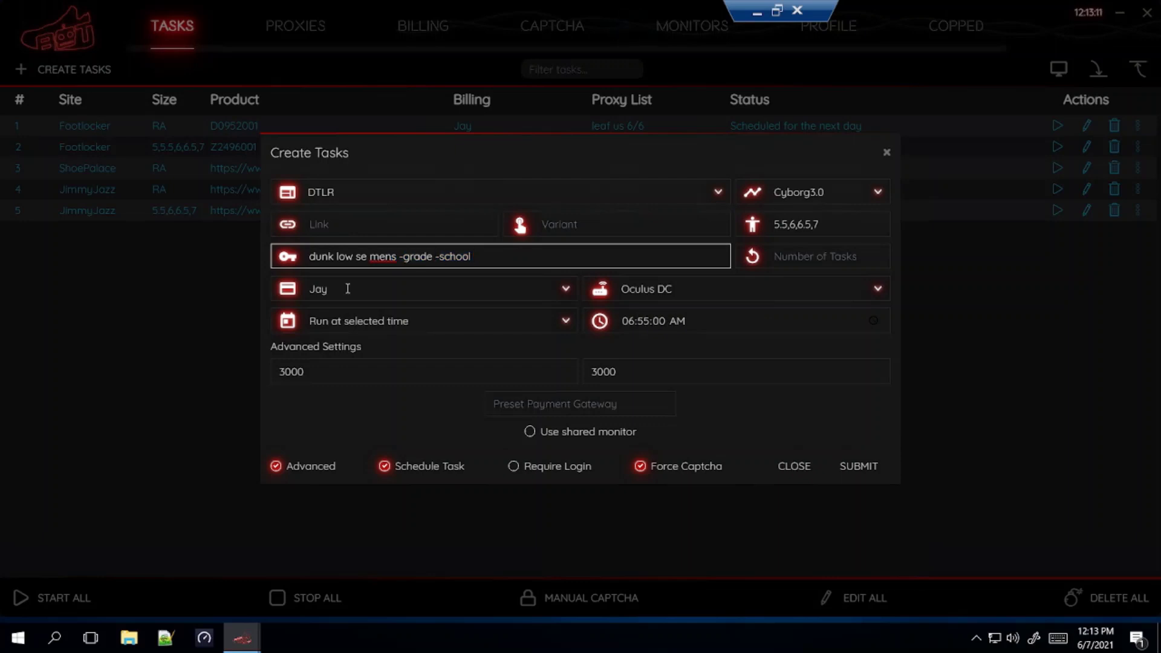
text(-grade)
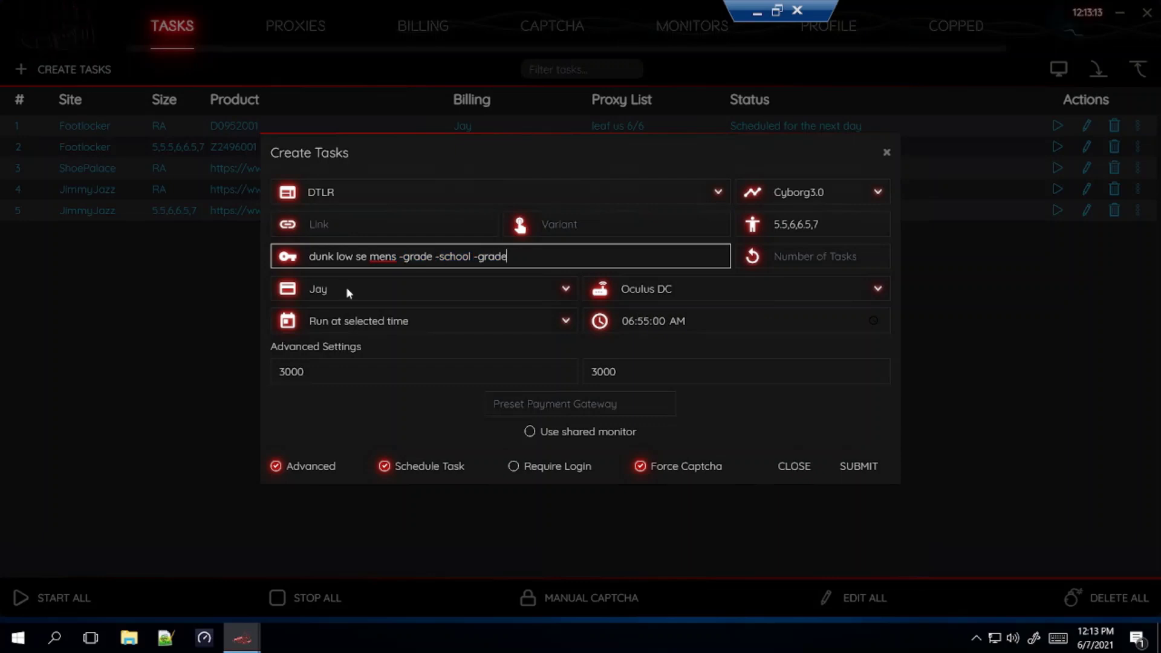
text(school -gs)
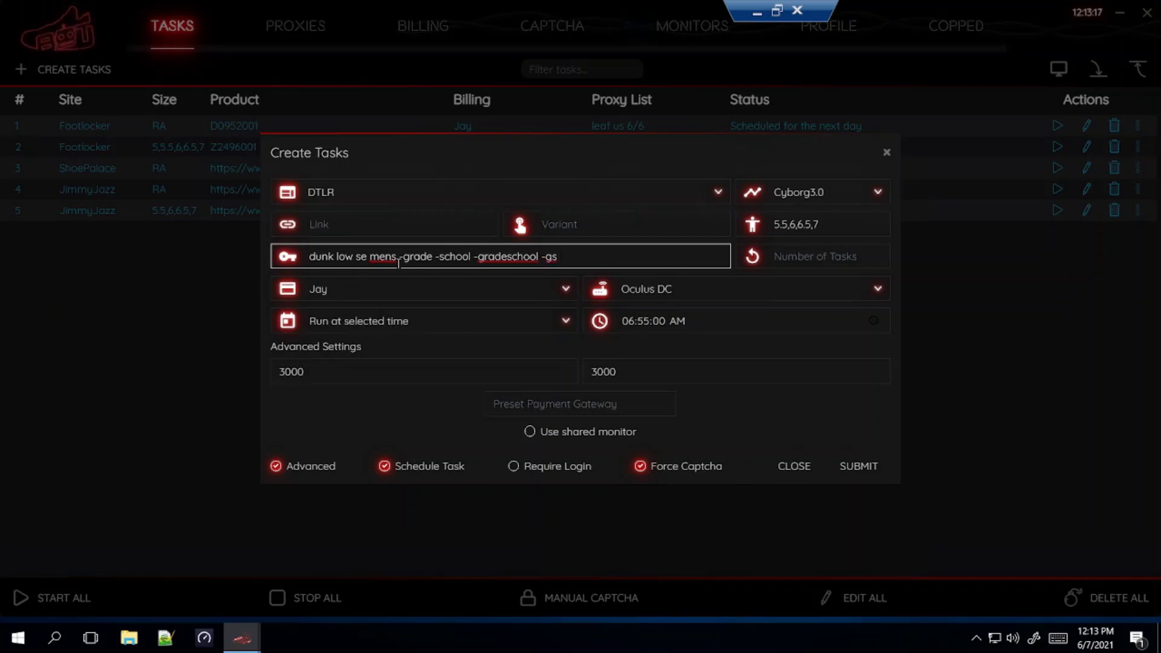
click(760, 13)
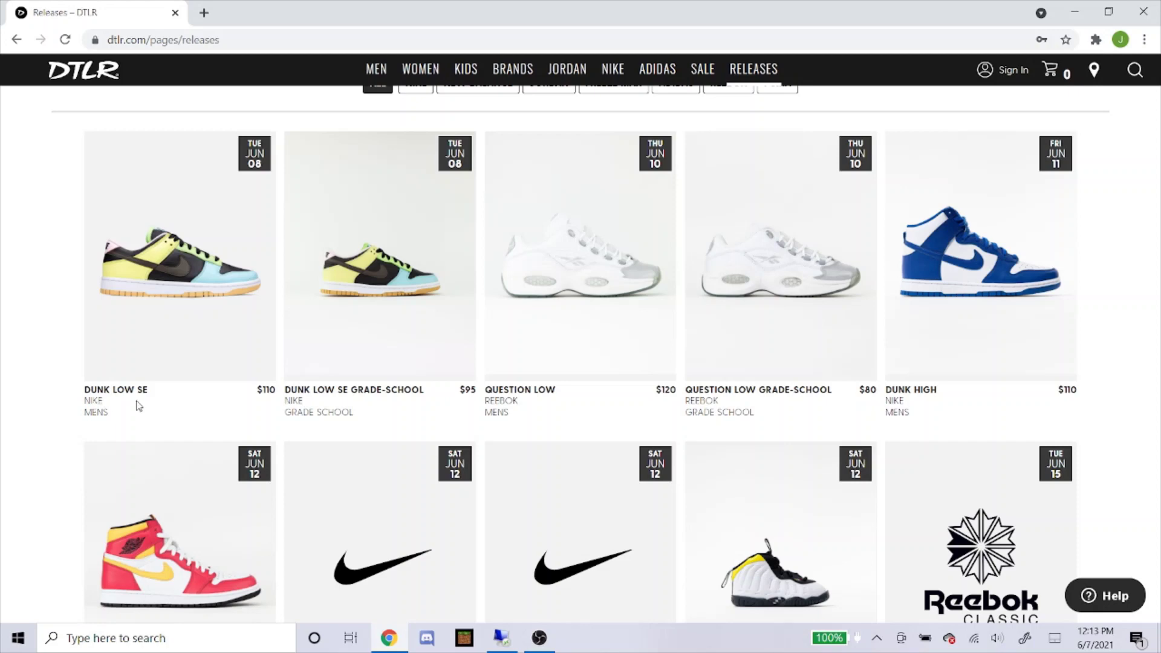
scroll(147, 381, up, 1)
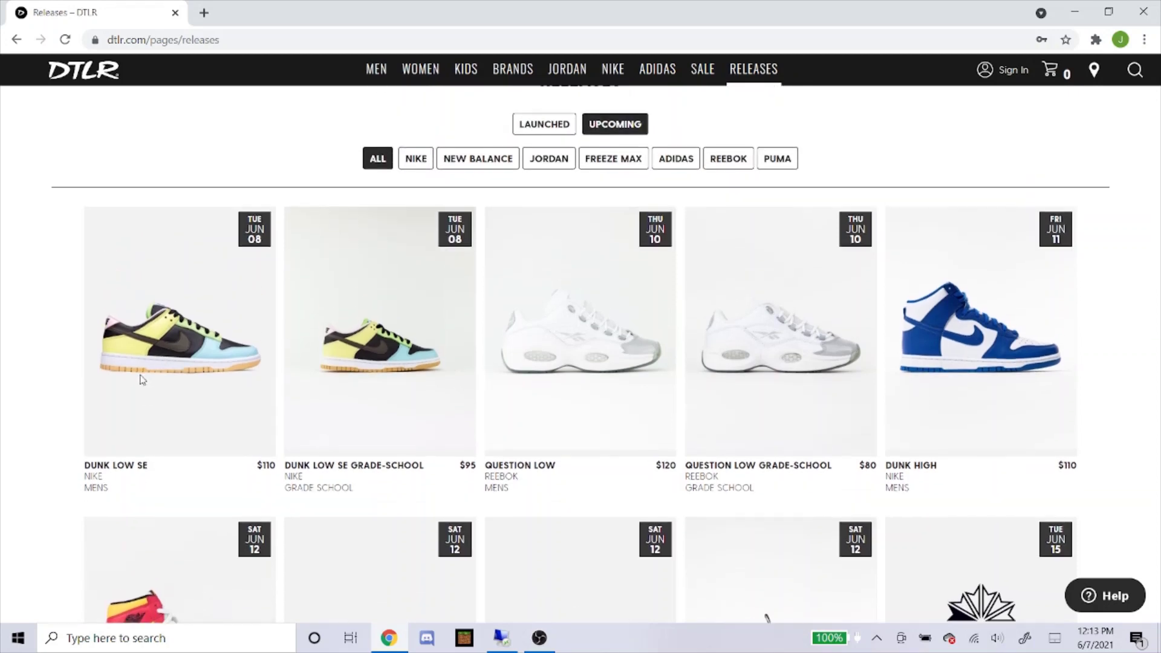
scroll(264, 264, down, 2)
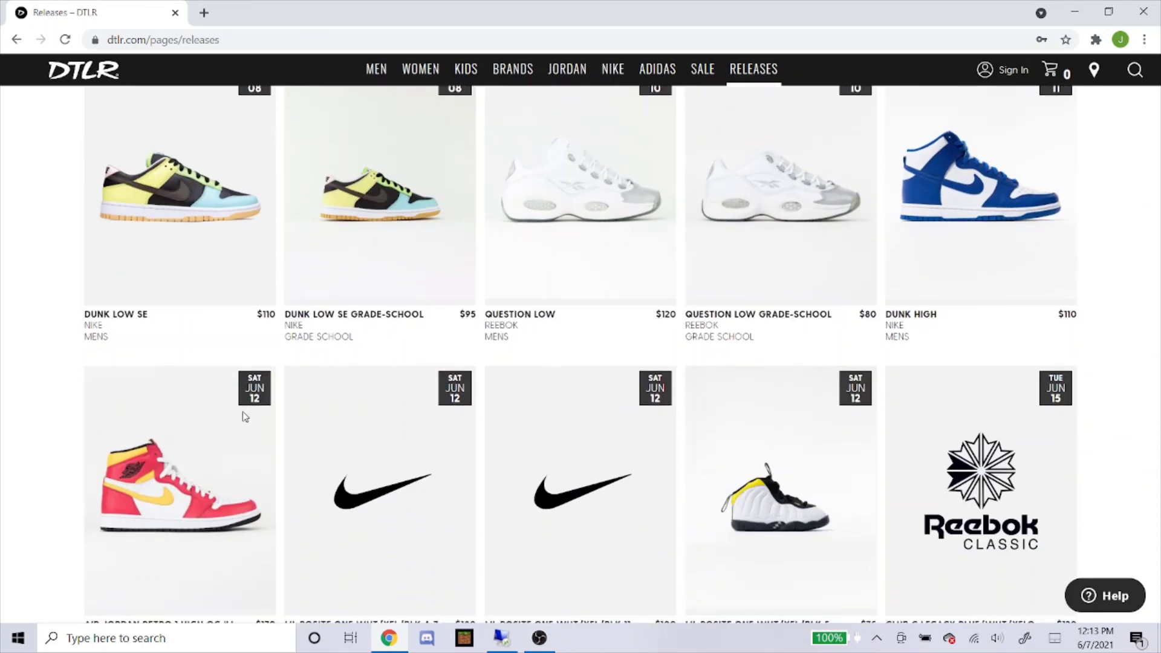
click(511, 638)
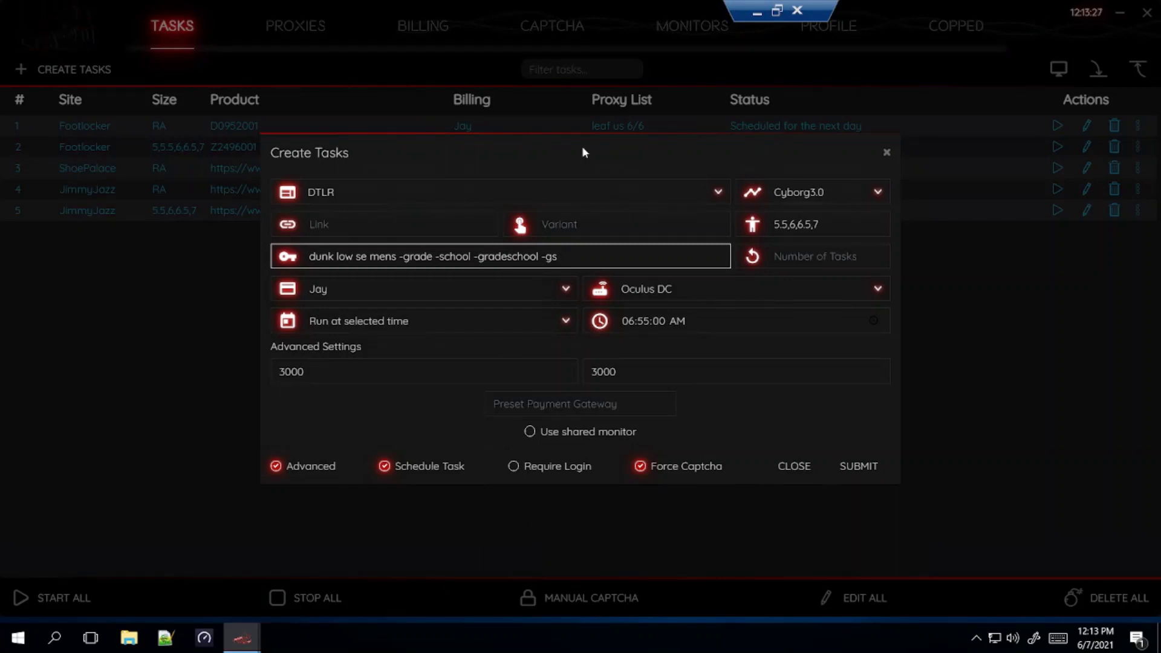
Clear the sizes for random sizing and set the start time to 06:58:00 AM
double_click(393, 256)
click(778, 215)
key(BackSpace)
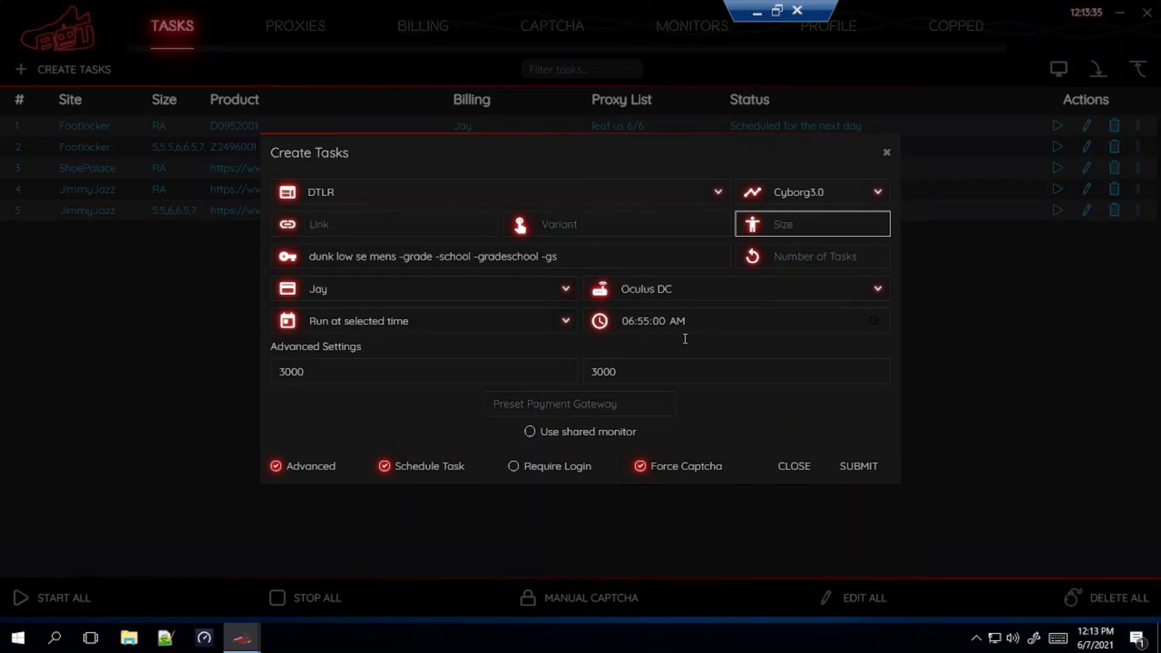
click(641, 321)
text(59)
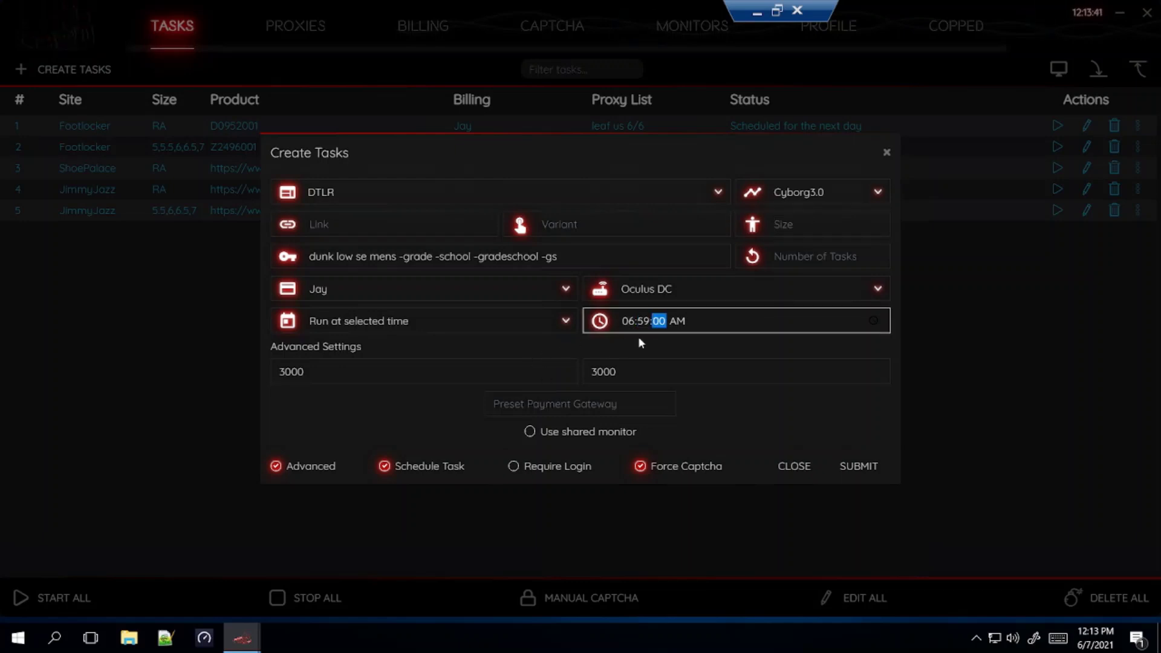
click(645, 326)
text(58)
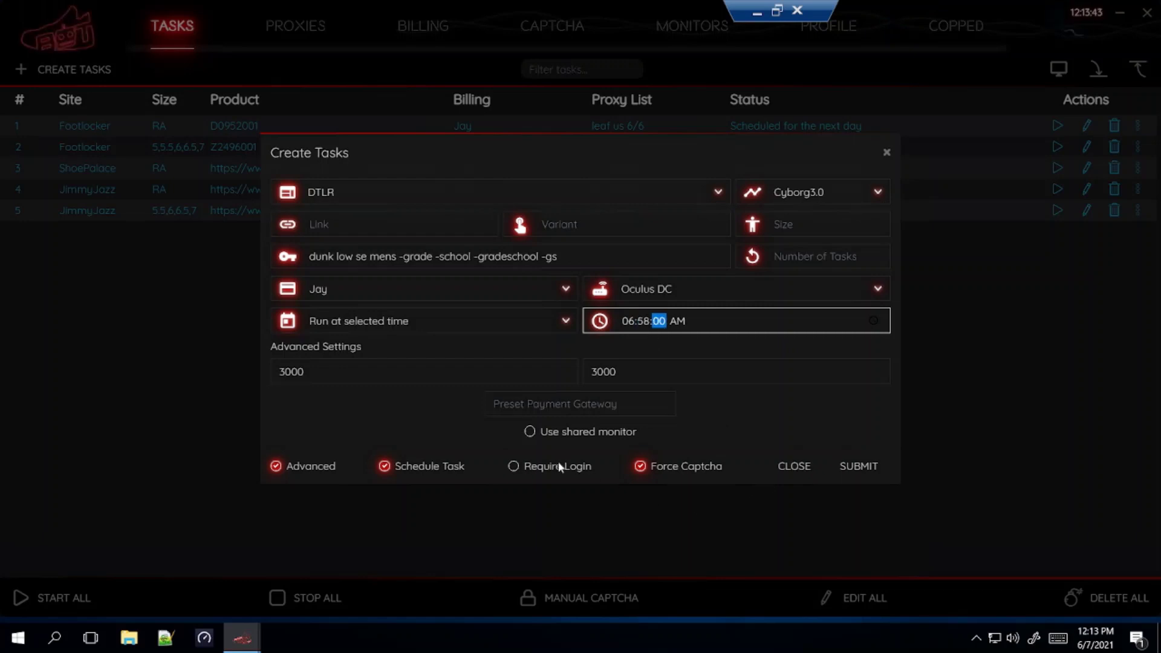
click(380, 408)
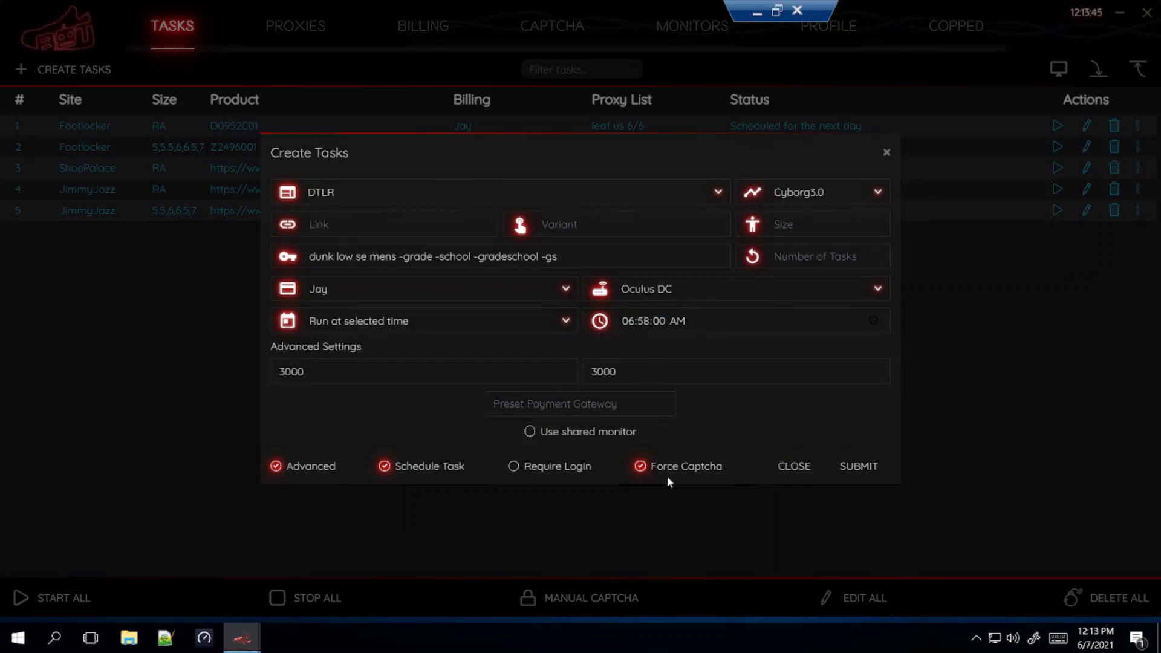
Submit the men's DTLR task, keeping both 3000 delays, then select the keywords after 'dunk low se'
click(314, 373)
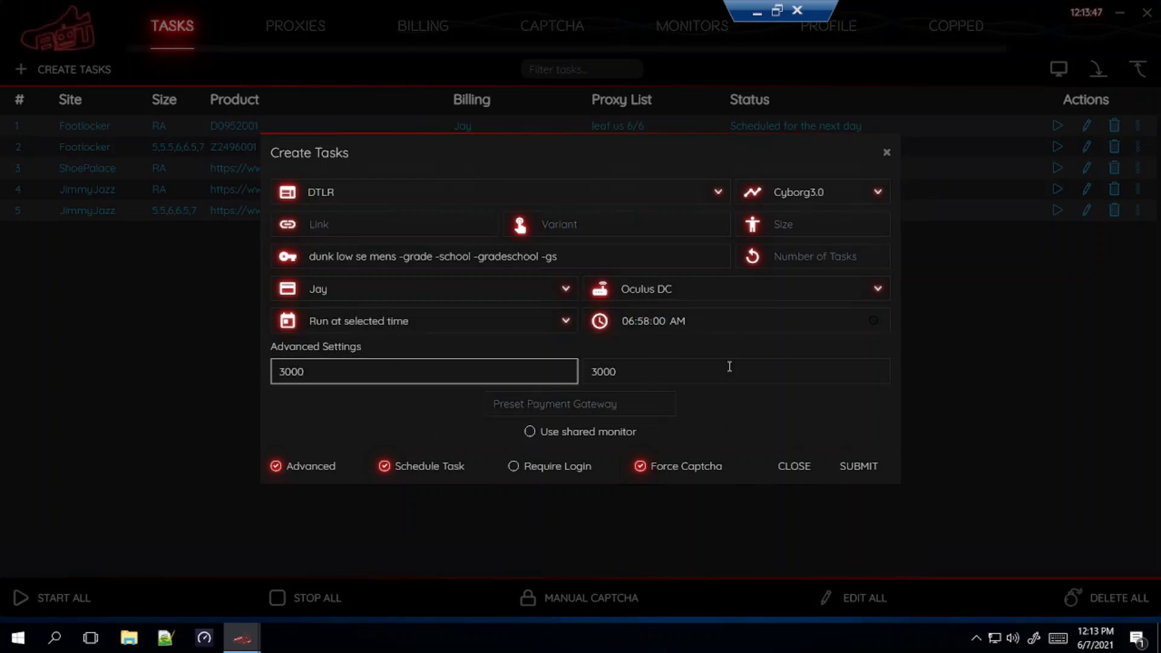
click(729, 367)
click(869, 471)
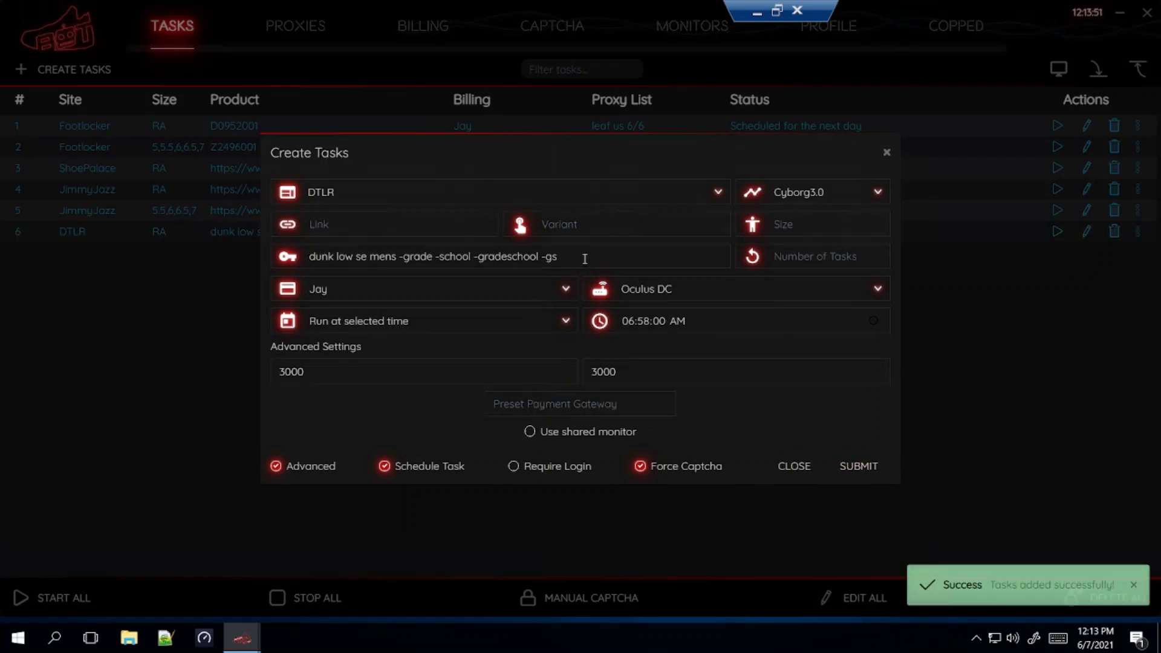
drag(585, 259, 374, 274)
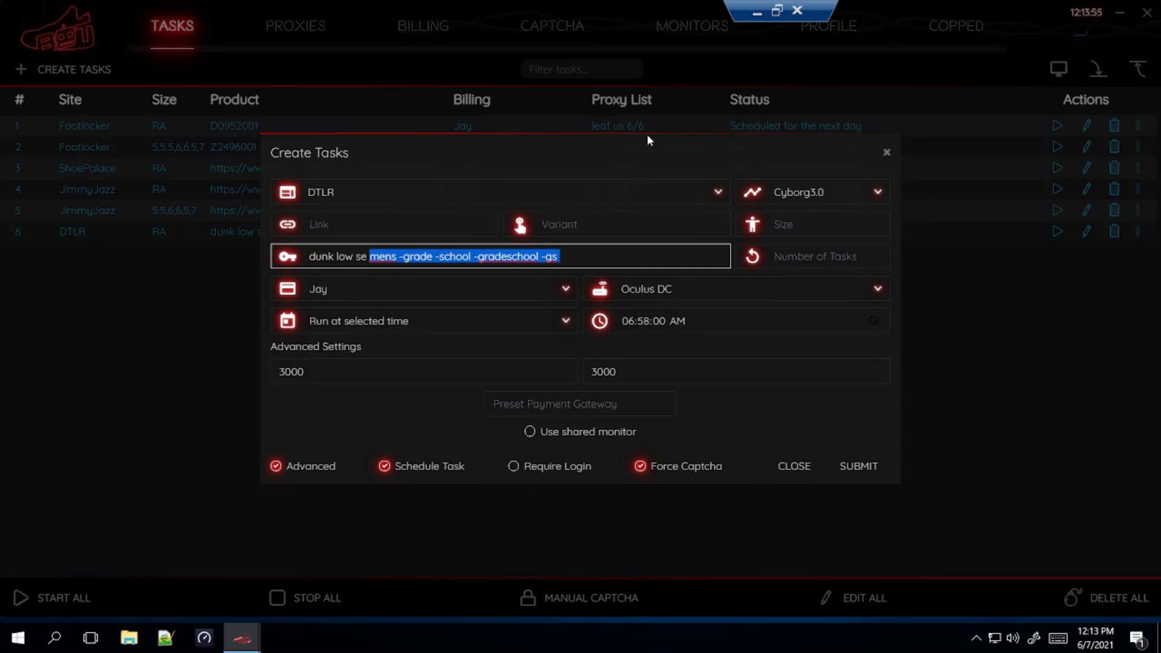
Change the keywords to 'dunk low se grade school -mens' and submit the seventh DTLR task
key(BackSpace)
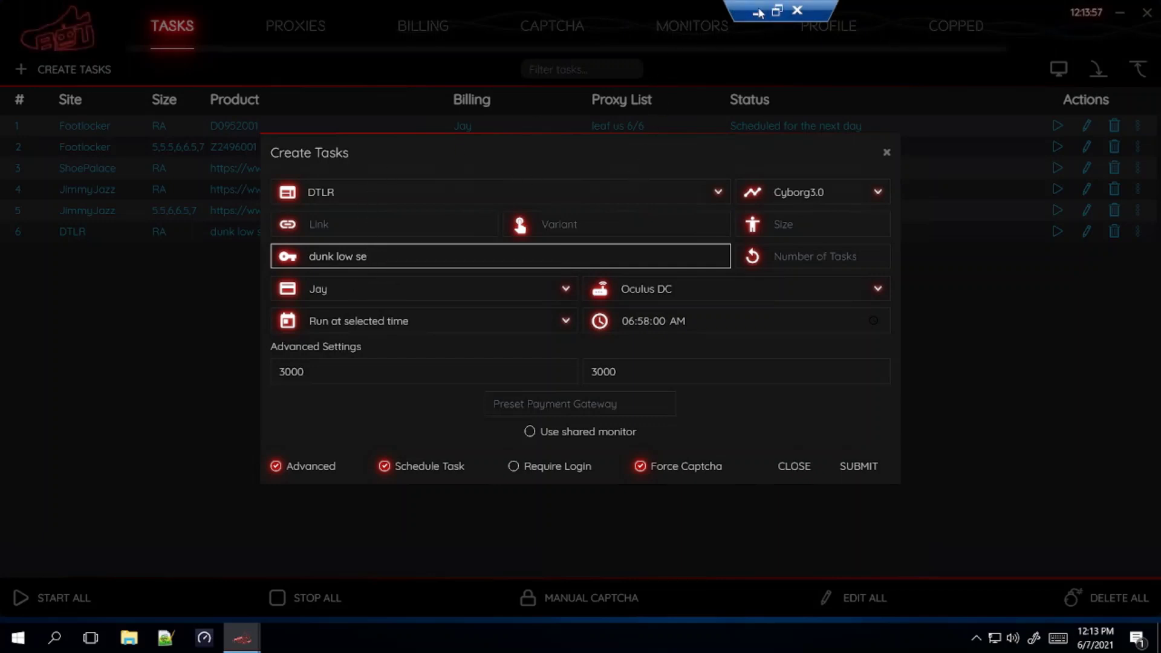
click(757, 12)
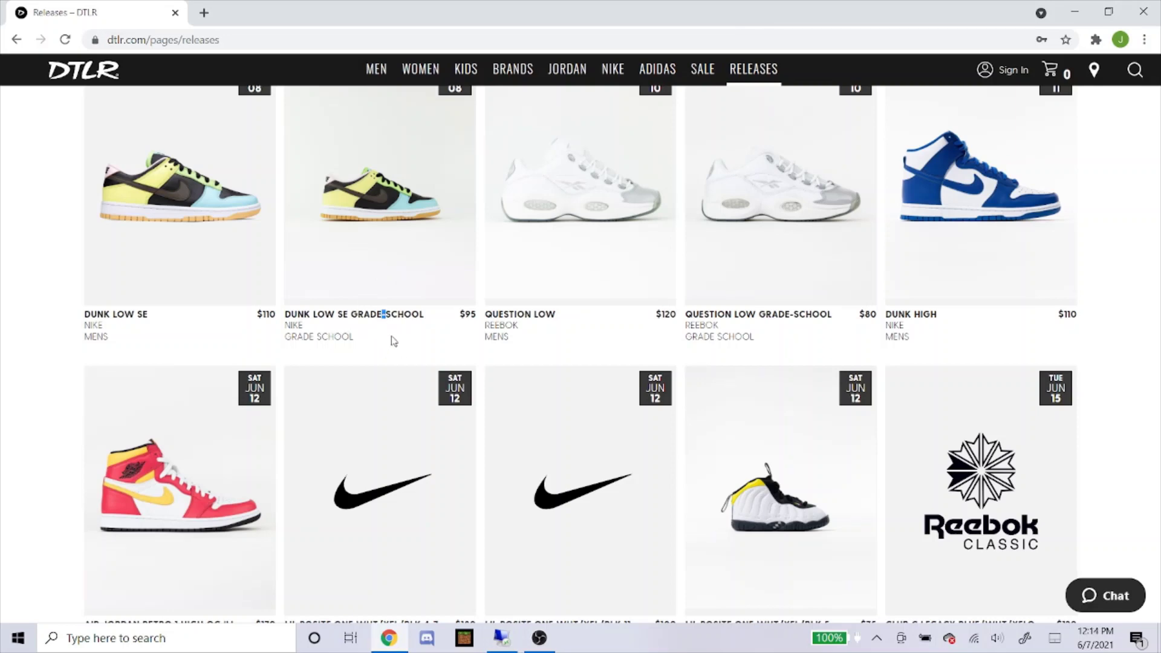
click(394, 341)
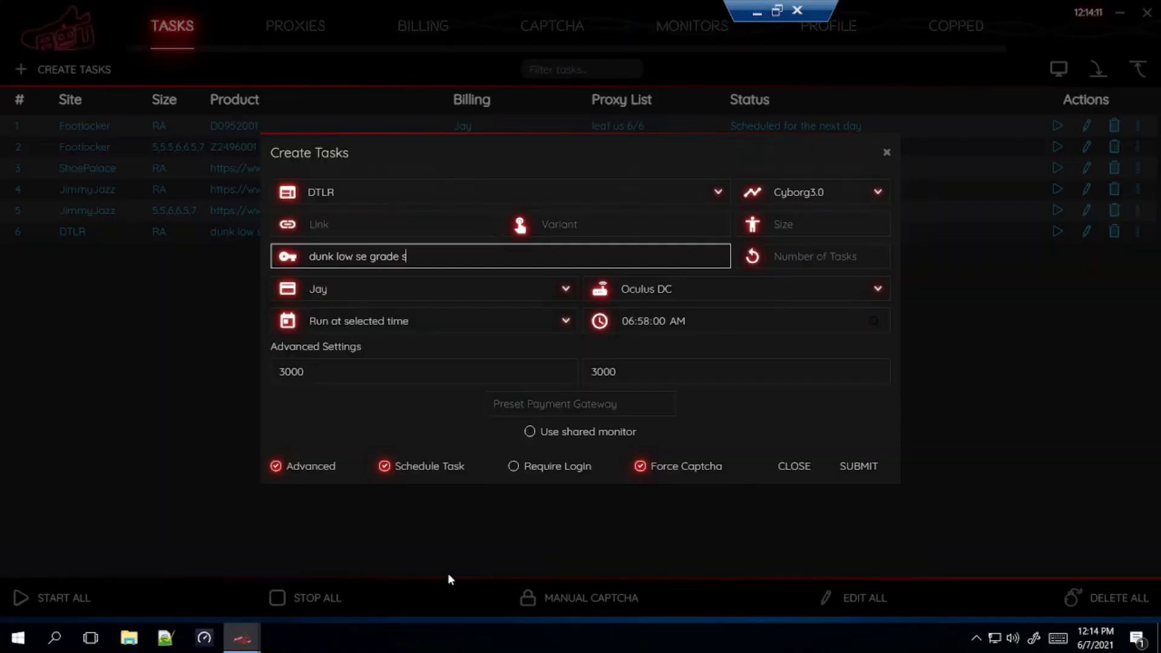
text(chool -mens)
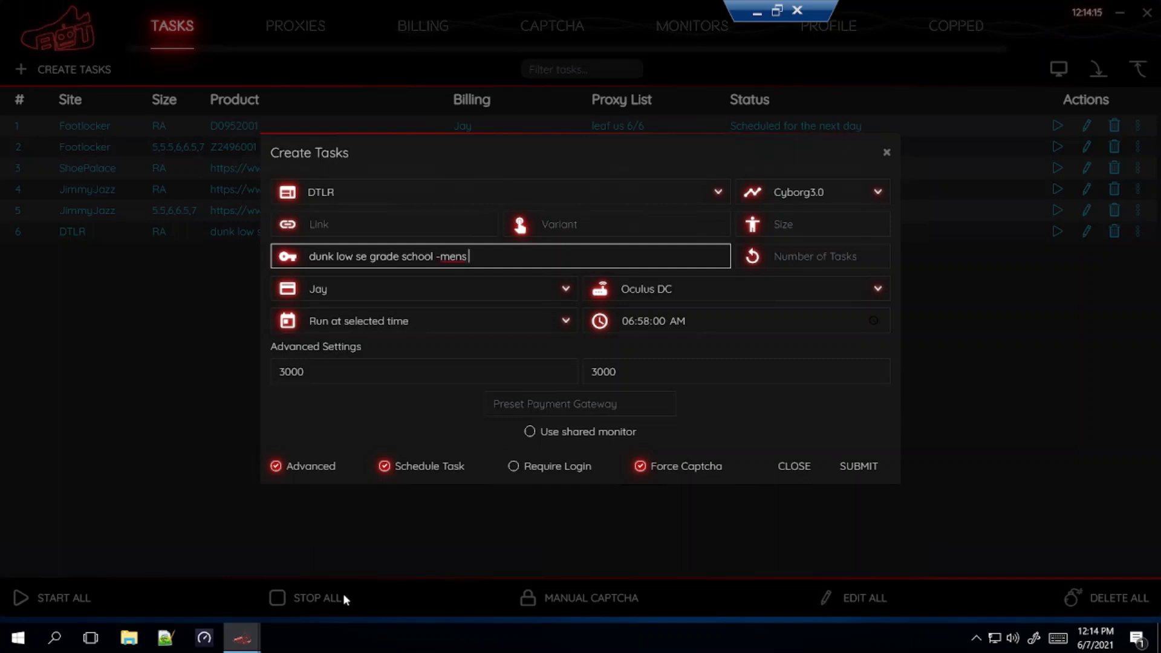
click(852, 467)
Dismiss the Create Tasks form to reveal the seven tasks scheduled for the next day
click(794, 469)
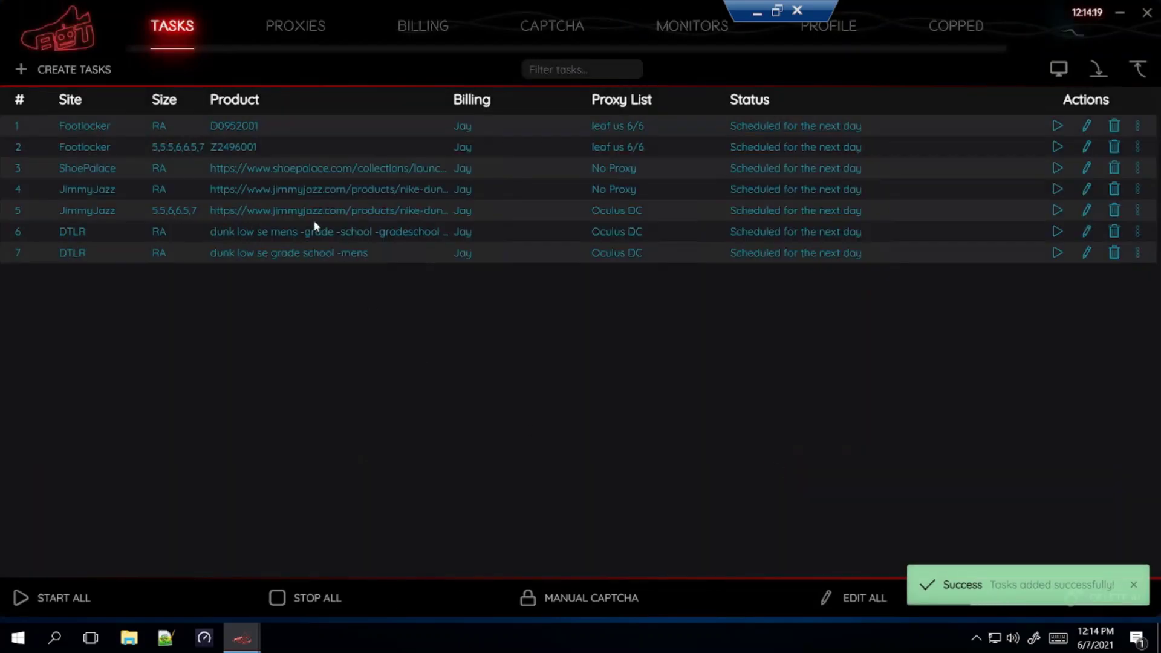